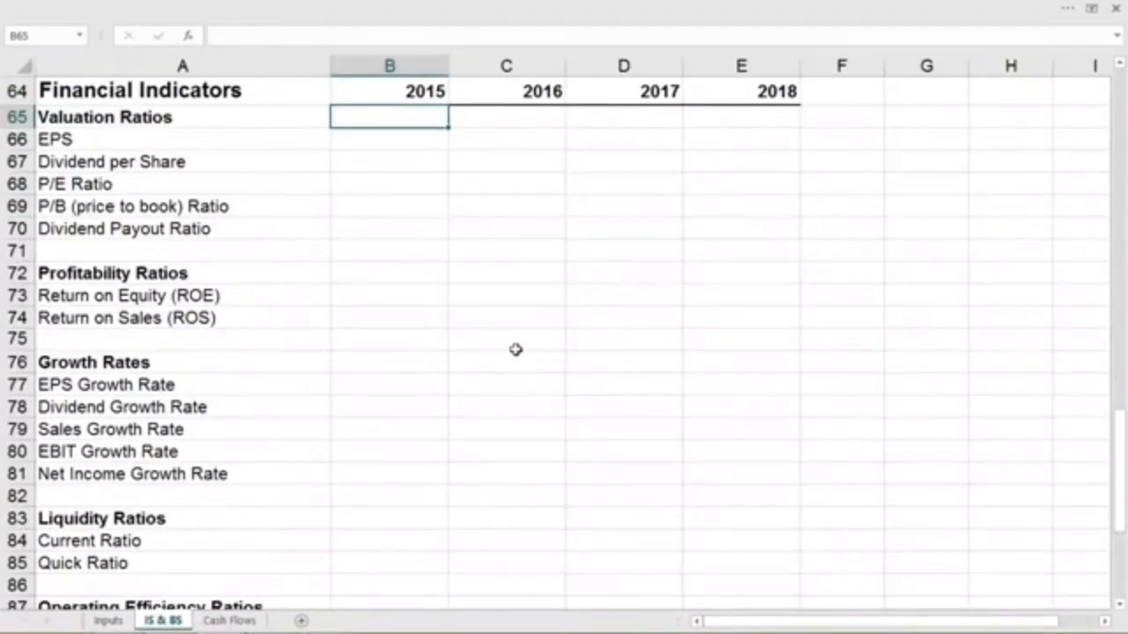
- Review the income statement, balance sheet and other data that precede the Financial Indicators section
scroll(516, 350, "up", 20)
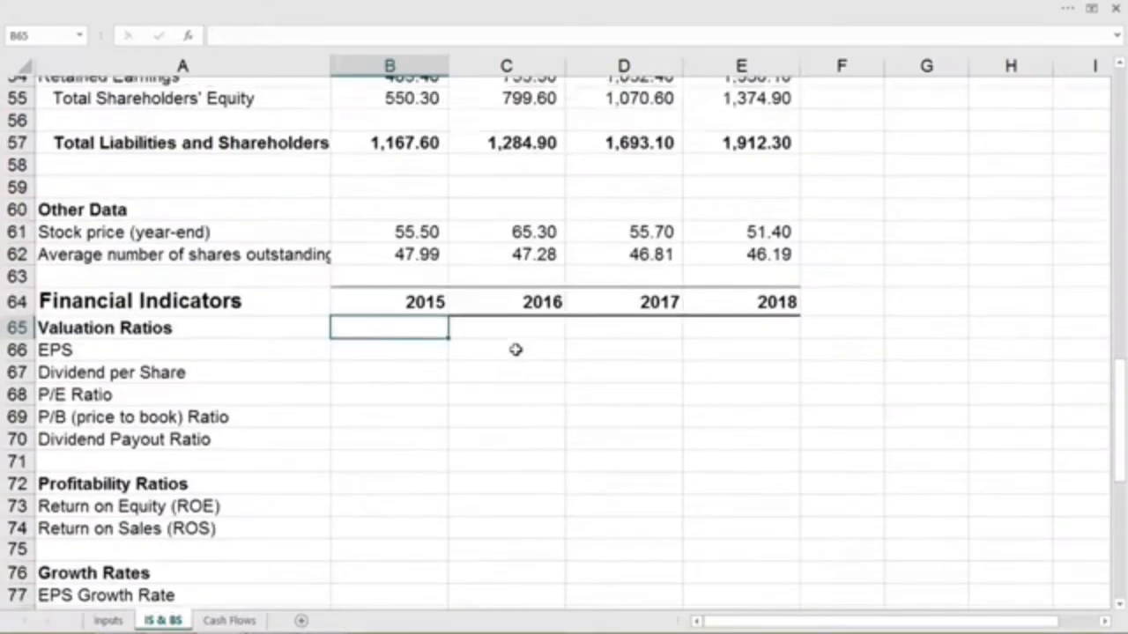
scroll(516, 349, "up", 1)
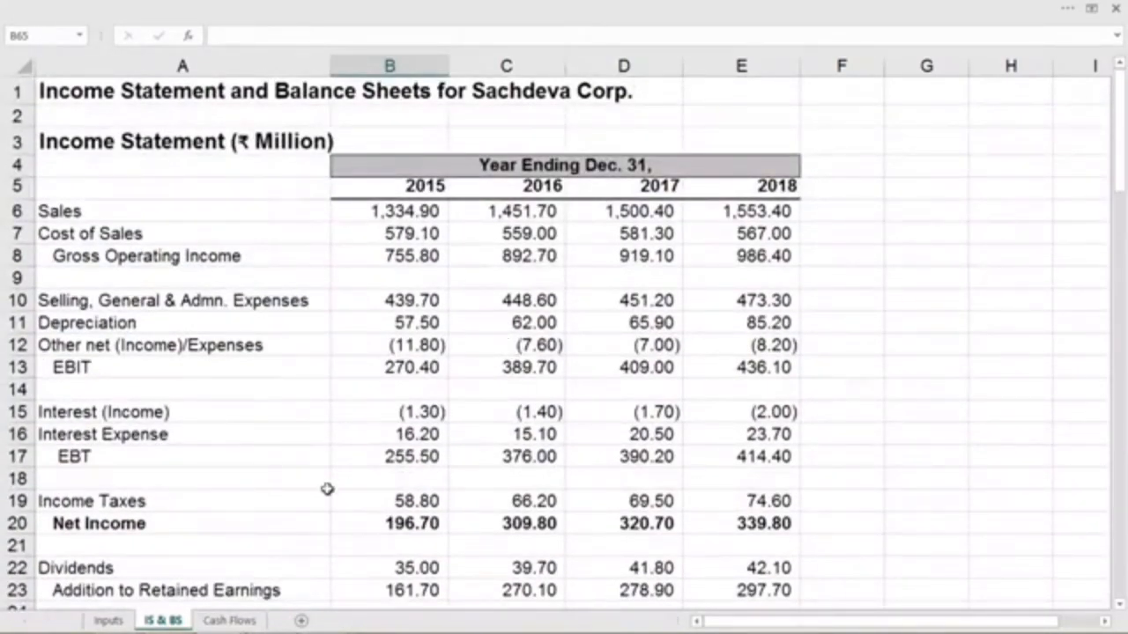
scroll(327, 489, "down", 8)
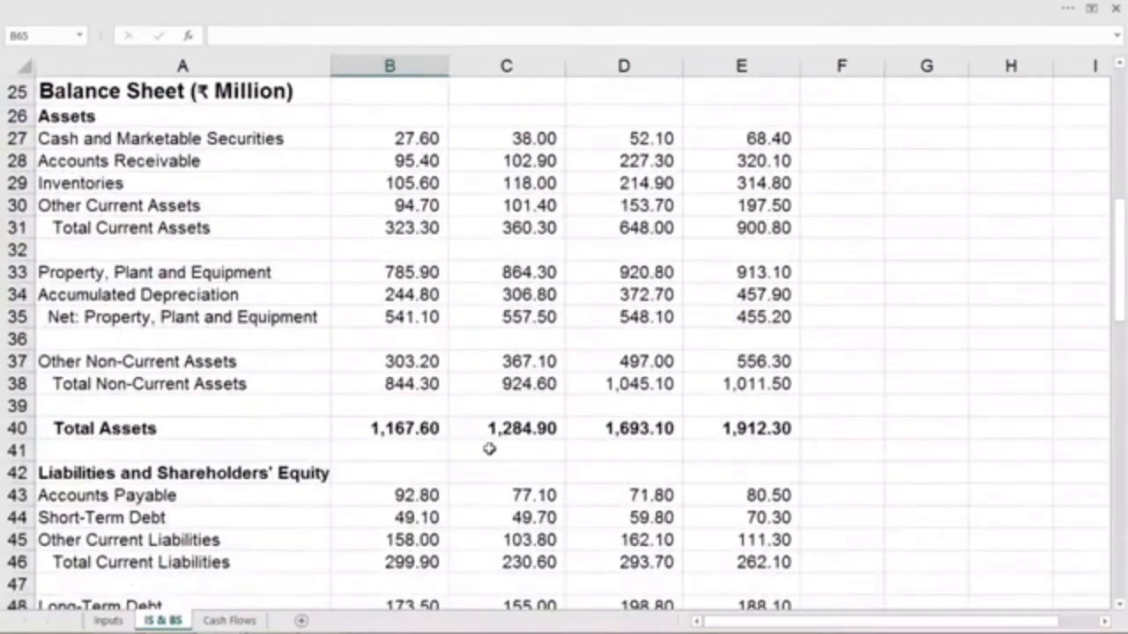
scroll(489, 450, "down", 10)
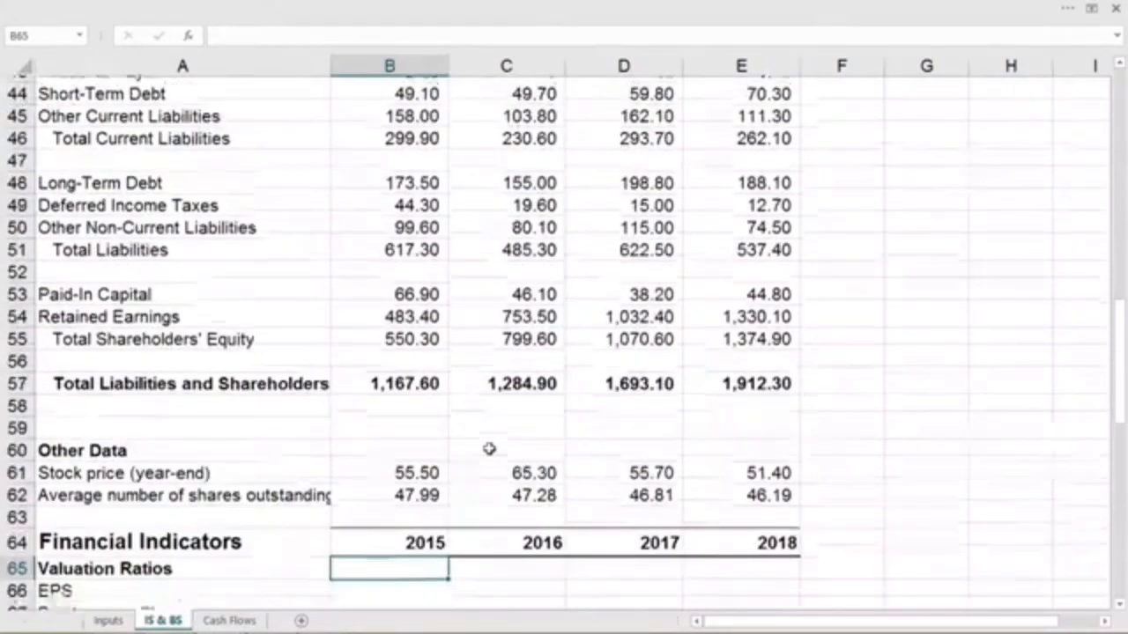
scroll(489, 450, "down", 4)
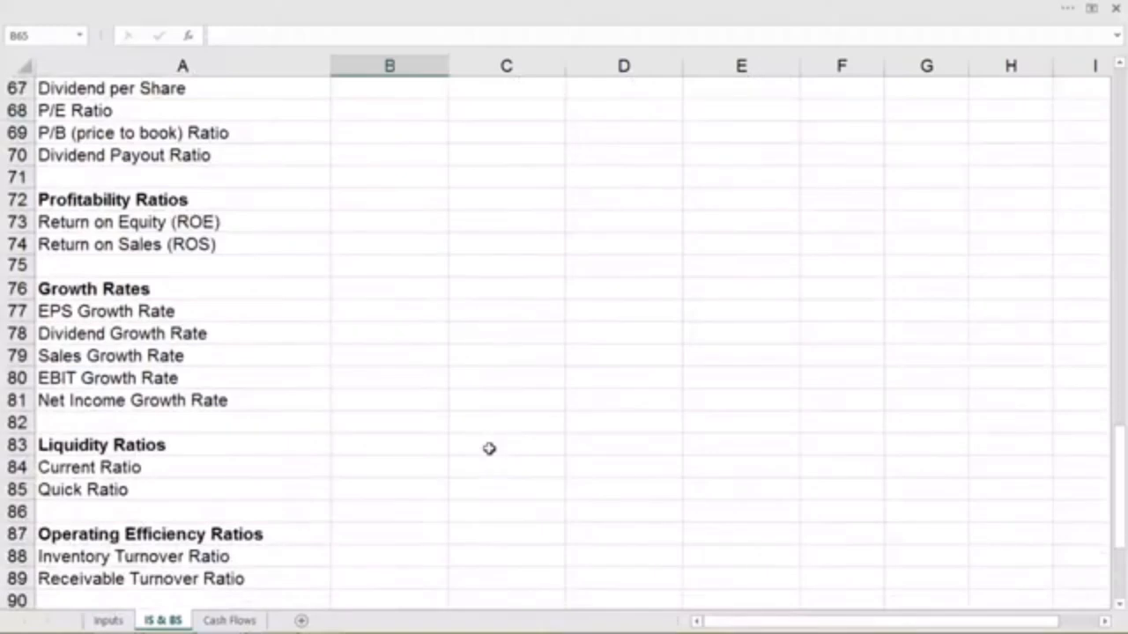
scroll(489, 450, "up", 1)
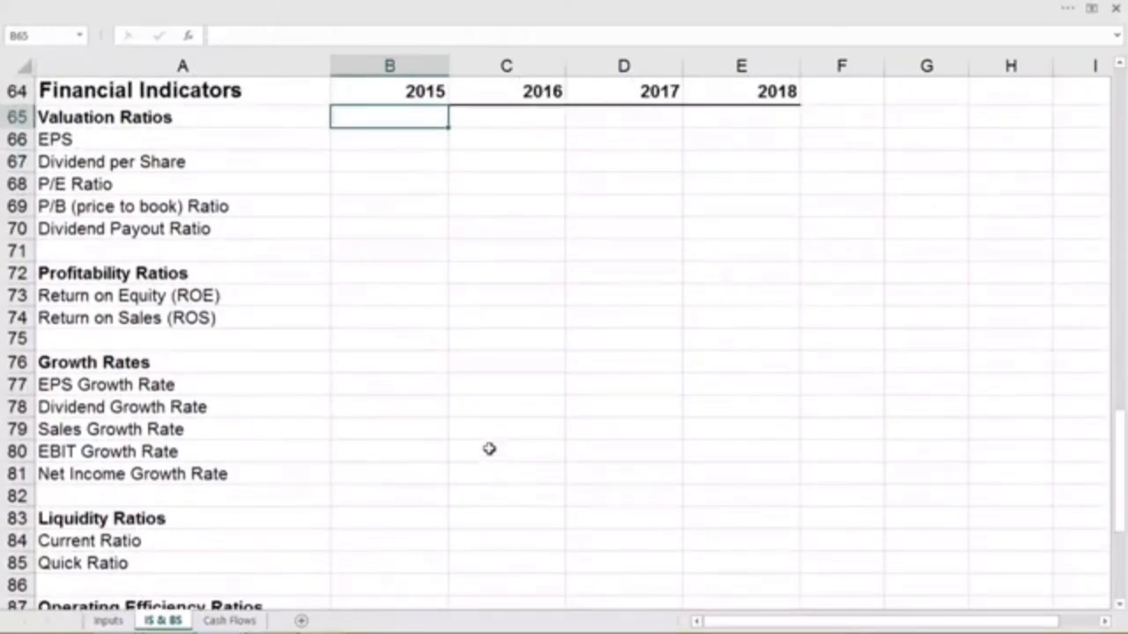
- Examine the ratio categories under Financial Indicators, from Valuation Ratios through Coverage Ratios
left_click(167, 117)
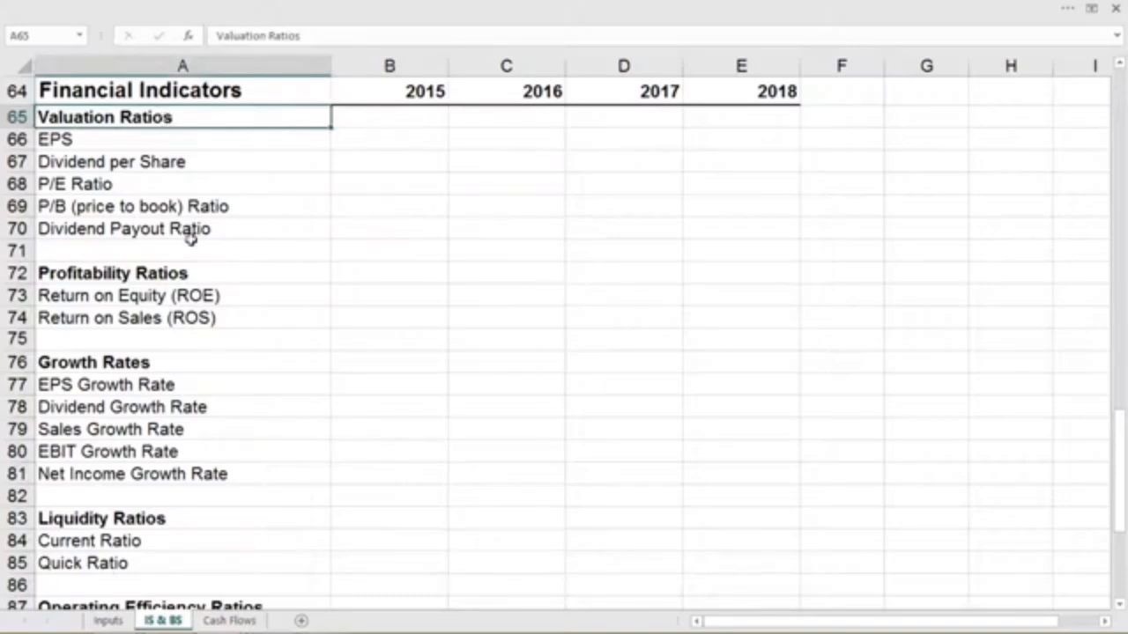
left_click(193, 273)
scroll(193, 273, "down", 6)
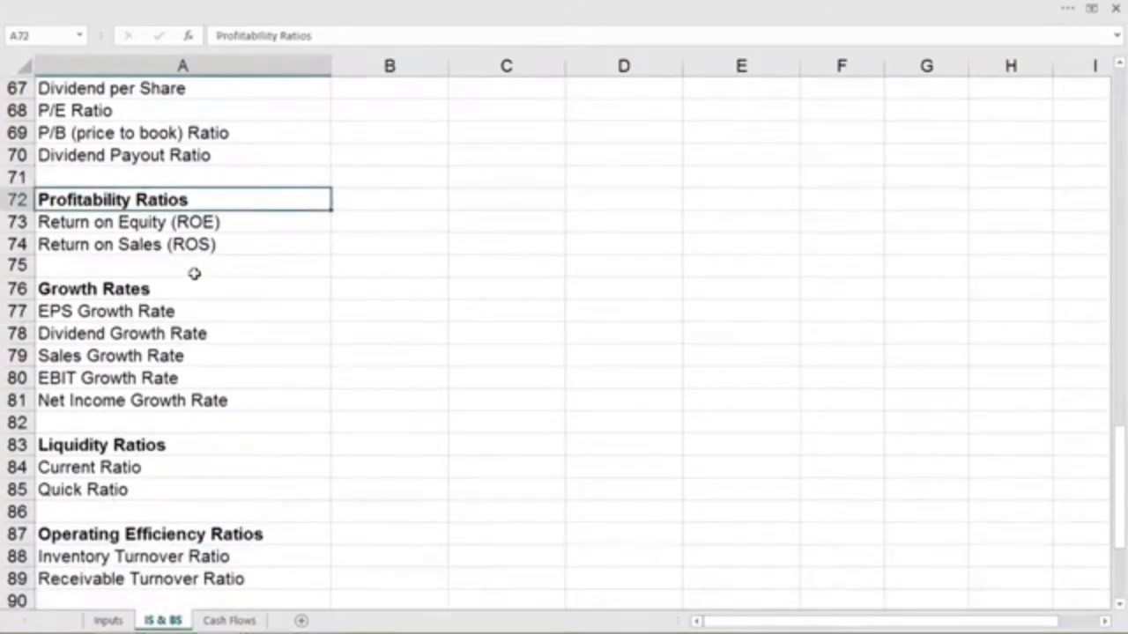
left_click(190, 229)
scroll(205, 296, "down", 3)
scroll(205, 296, "down", 1)
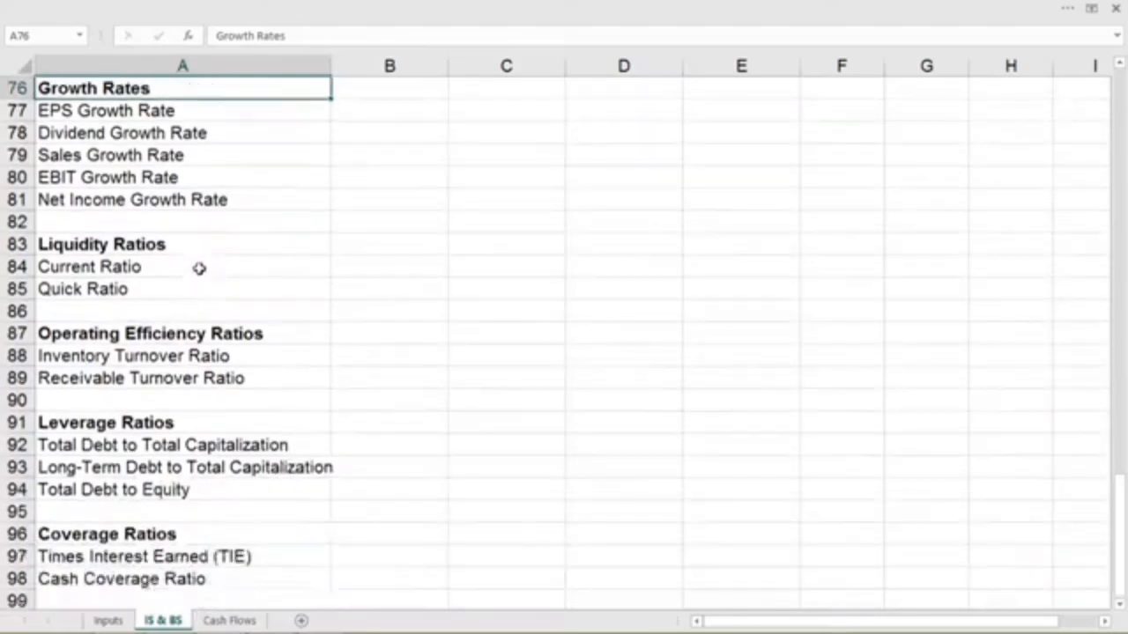
left_click(196, 244)
scroll(272, 279, "down", 2)
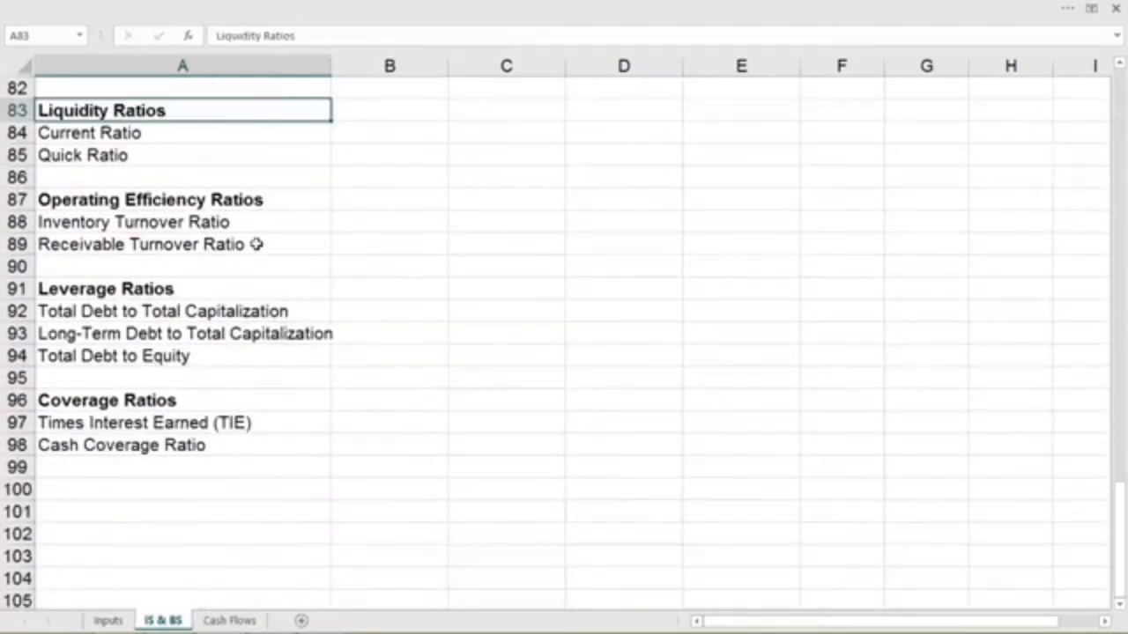
left_click(250, 200)
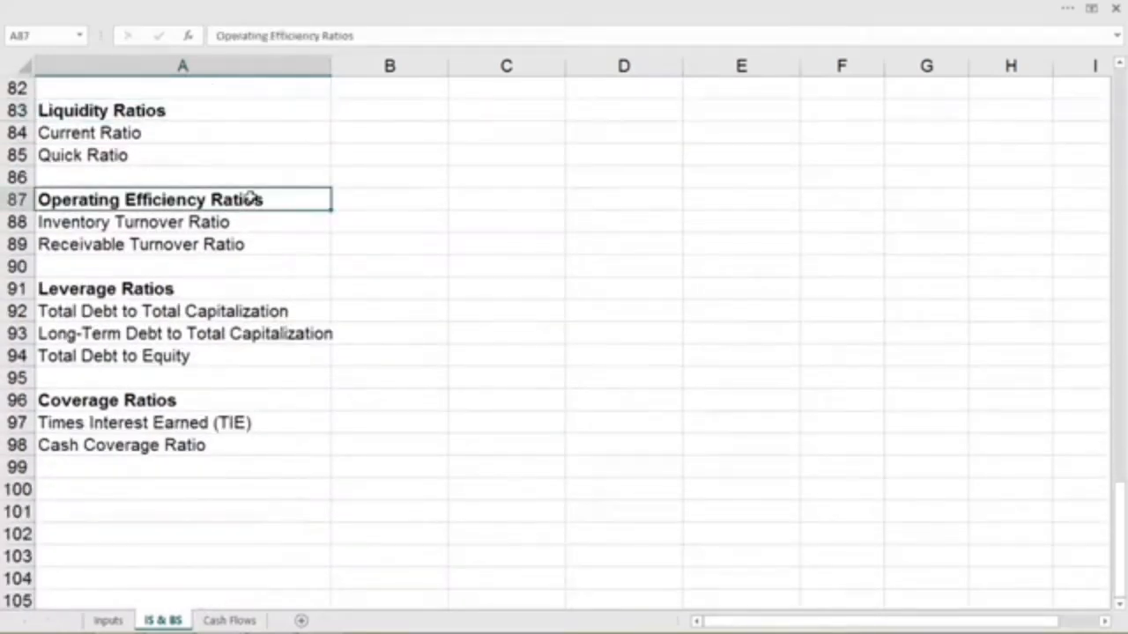
left_click(220, 292)
left_click(223, 403)
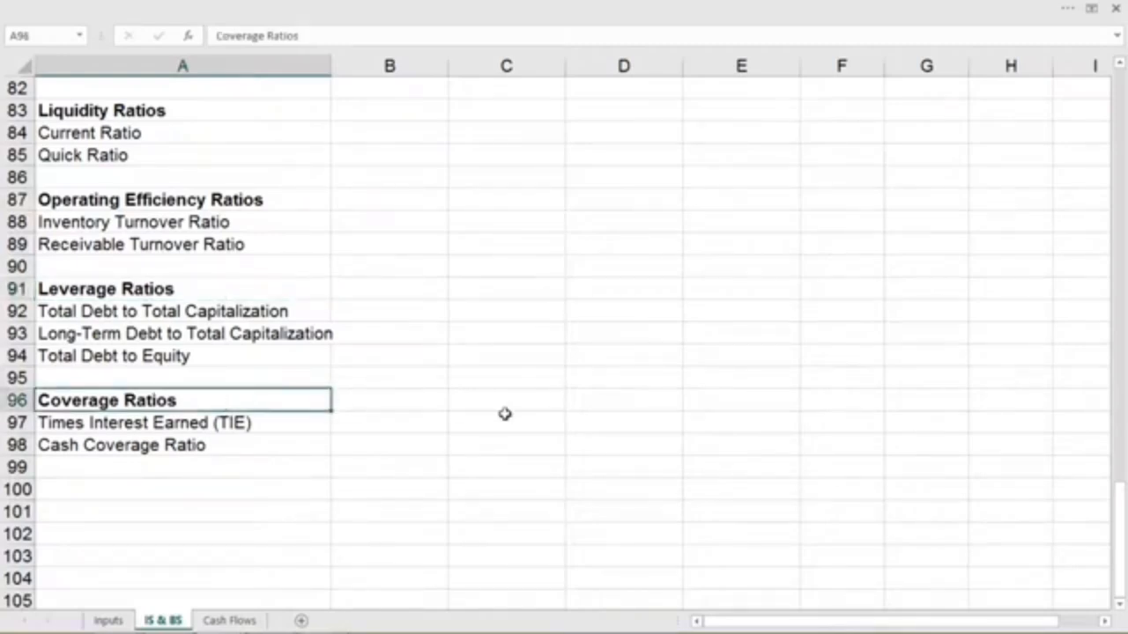
- Calculate the 2015 EPS in B66 as net income divided by average shares outstanding, using =B20/B62
scroll(504, 414, "up", 6)
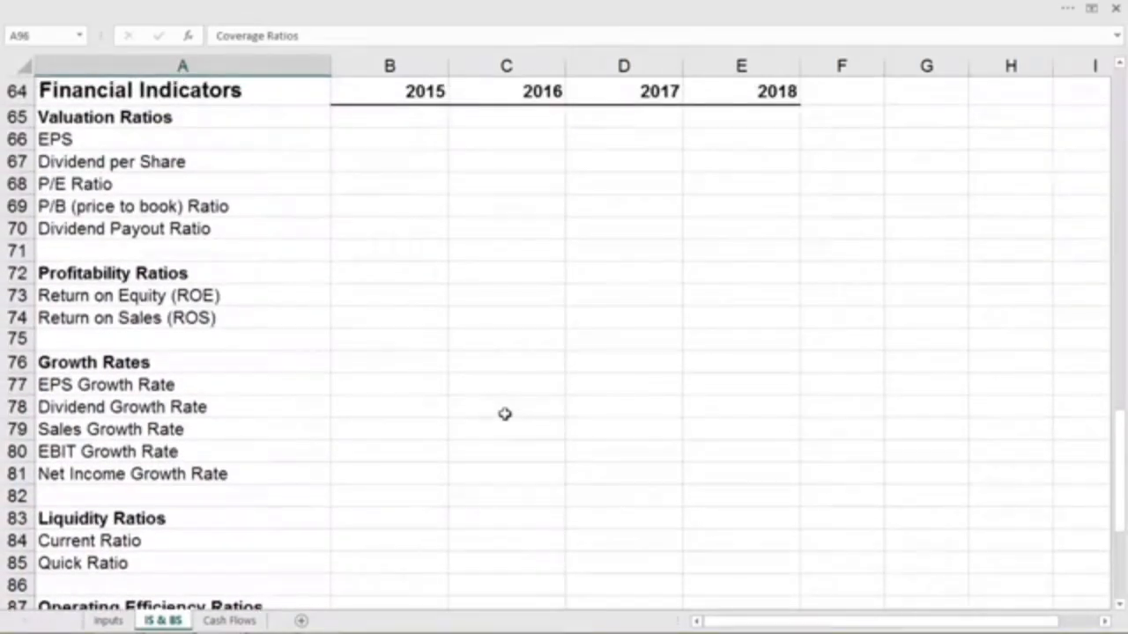
scroll(504, 414, "up", 1)
scroll(504, 414, "down", 1)
left_click(377, 138)
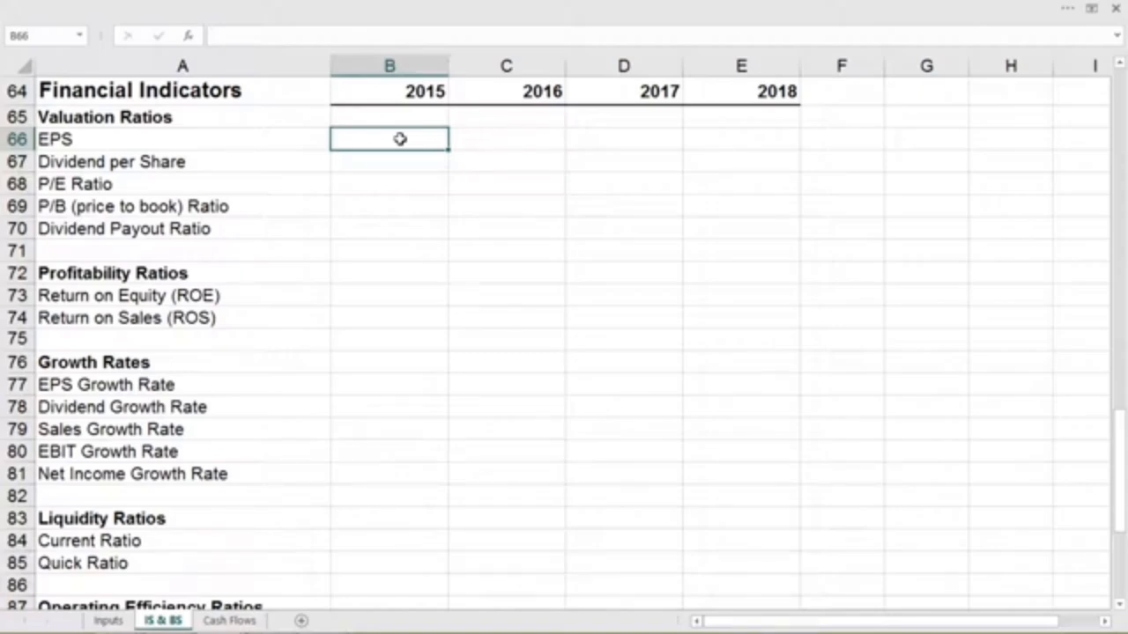
type("=b")
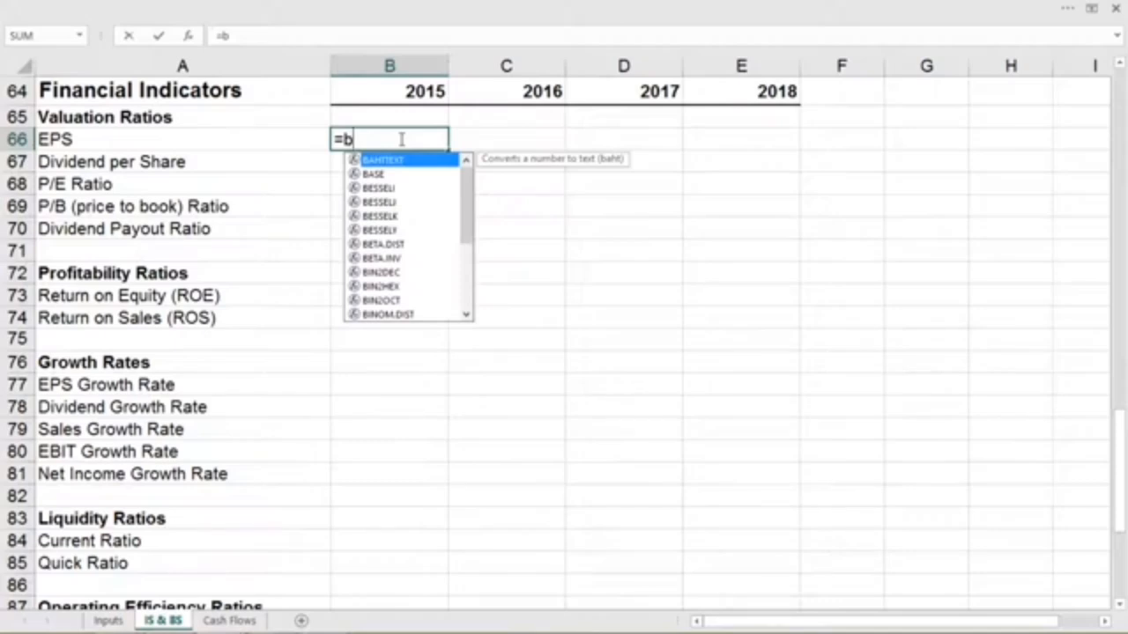
type("20")
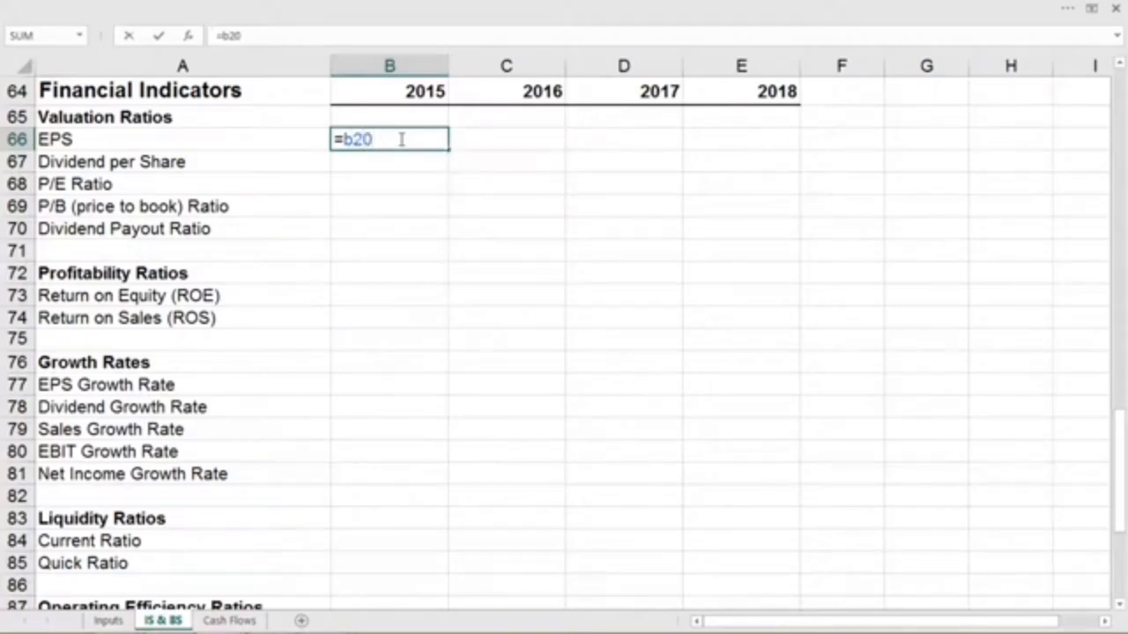
type("/b")
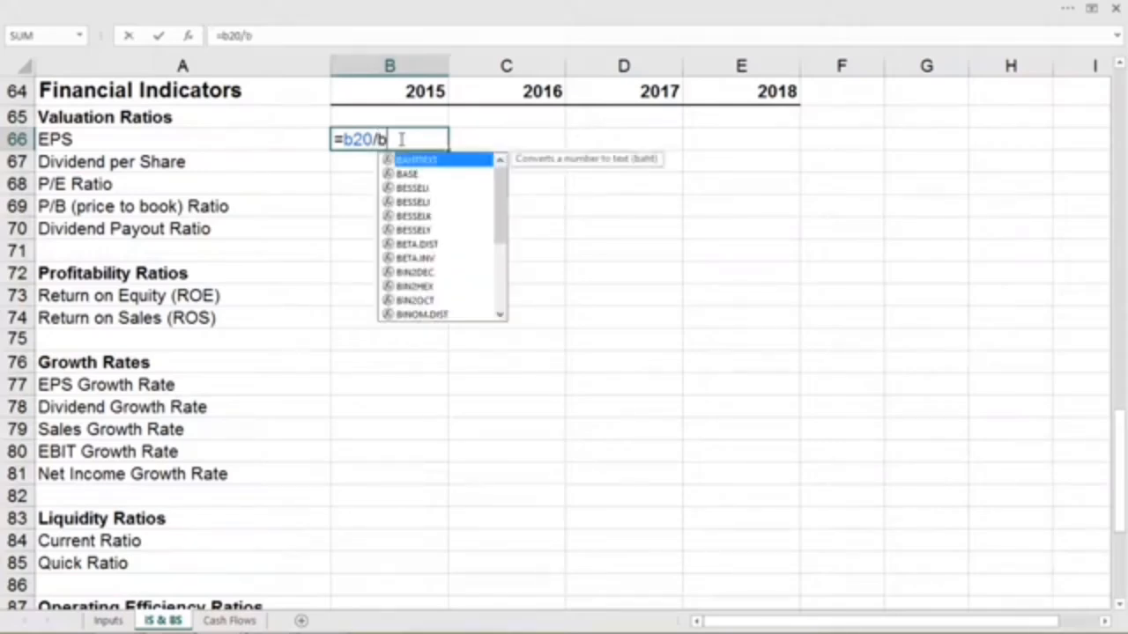
type("62")
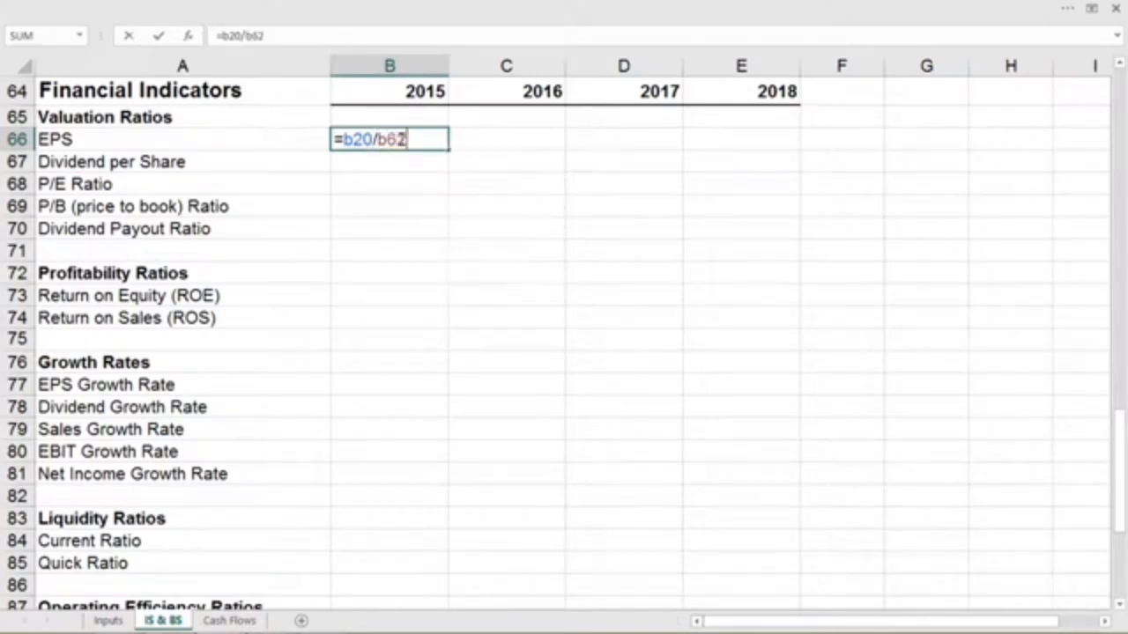
key("Return")
left_click(401, 139)
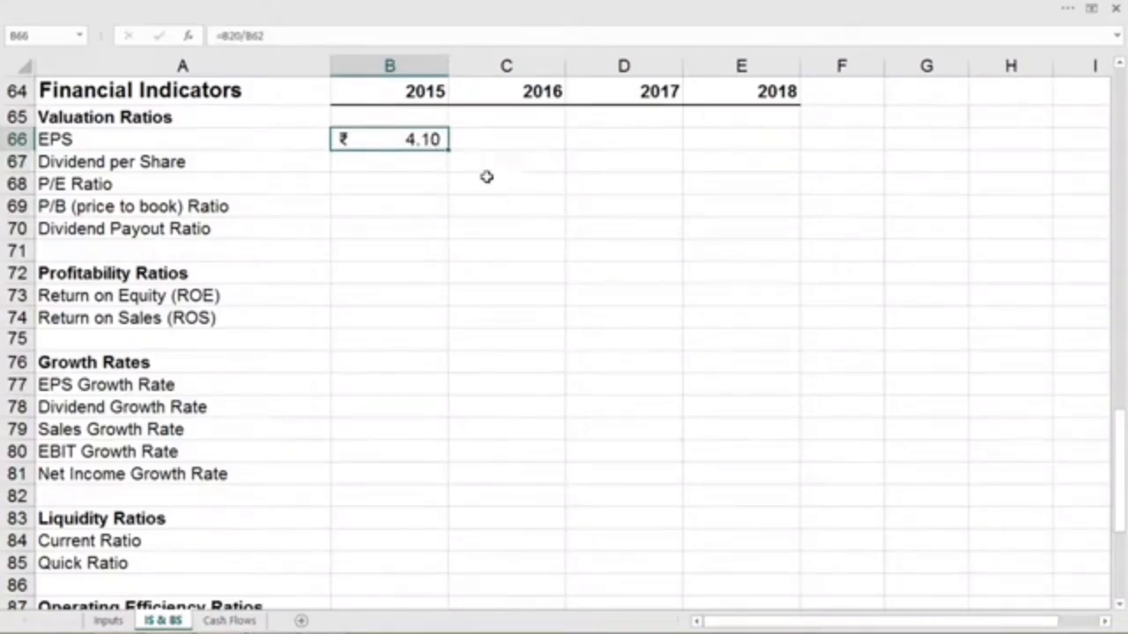
- Check the 2015 average shares outstanding and net income cells that the EPS formula refers to
scroll(516, 217, "up", 5)
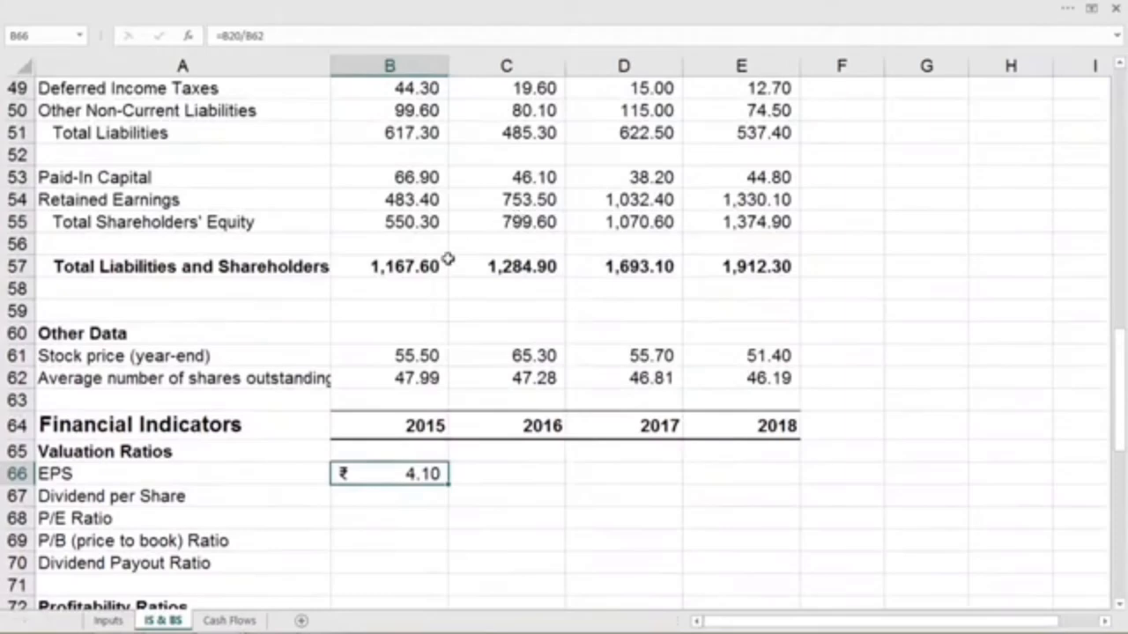
left_click(391, 378)
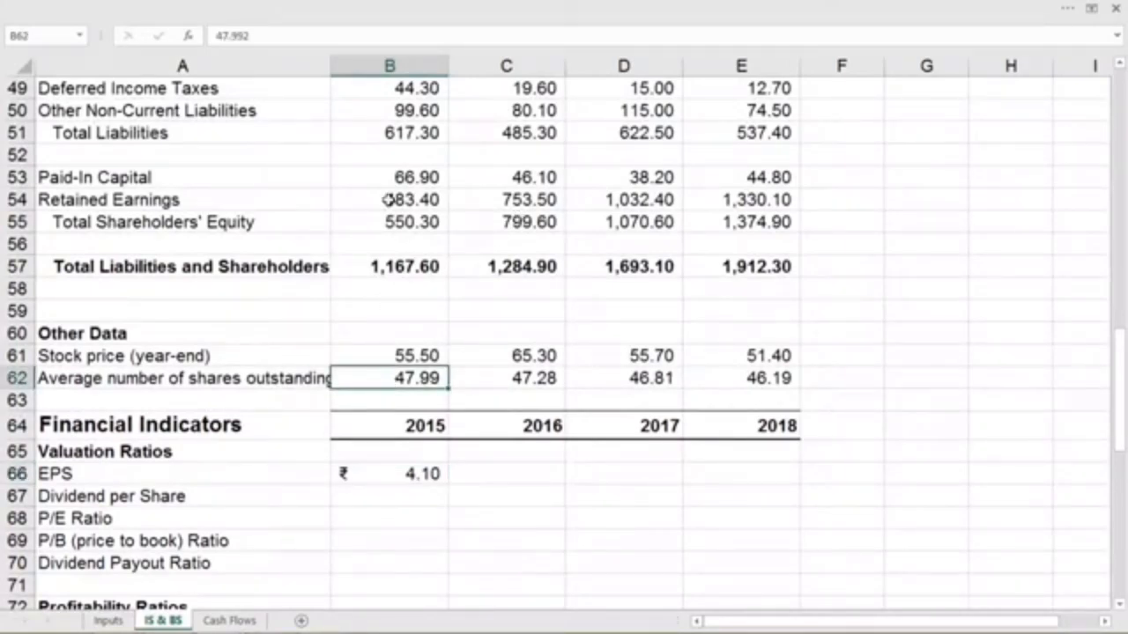
scroll(388, 200, "up", 5)
scroll(388, 200, "up", 5)
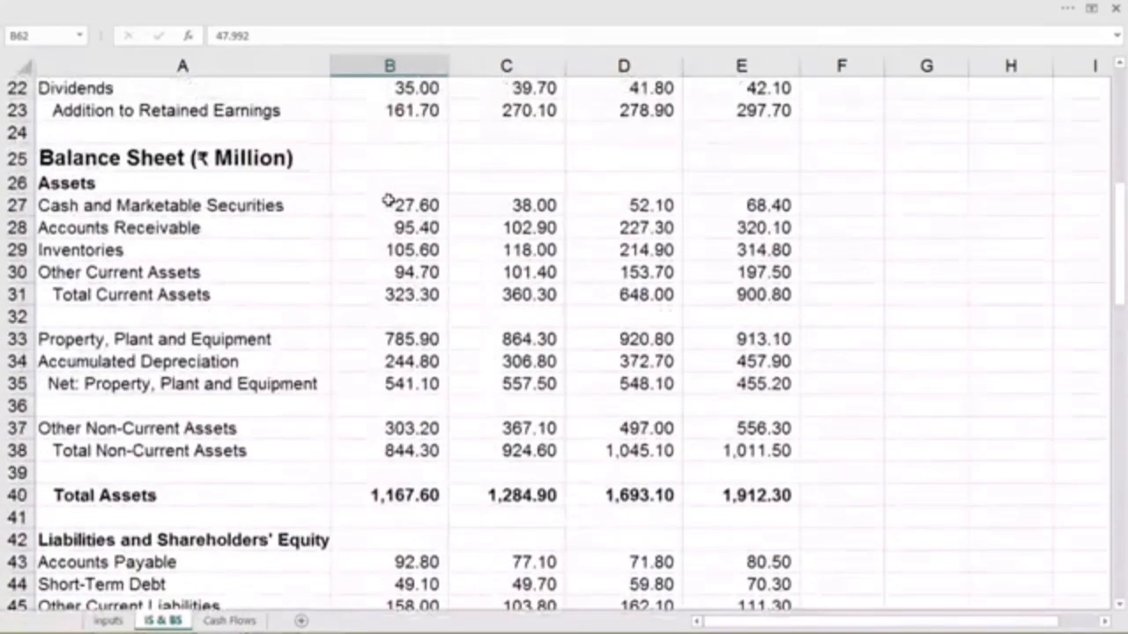
left_click(393, 110)
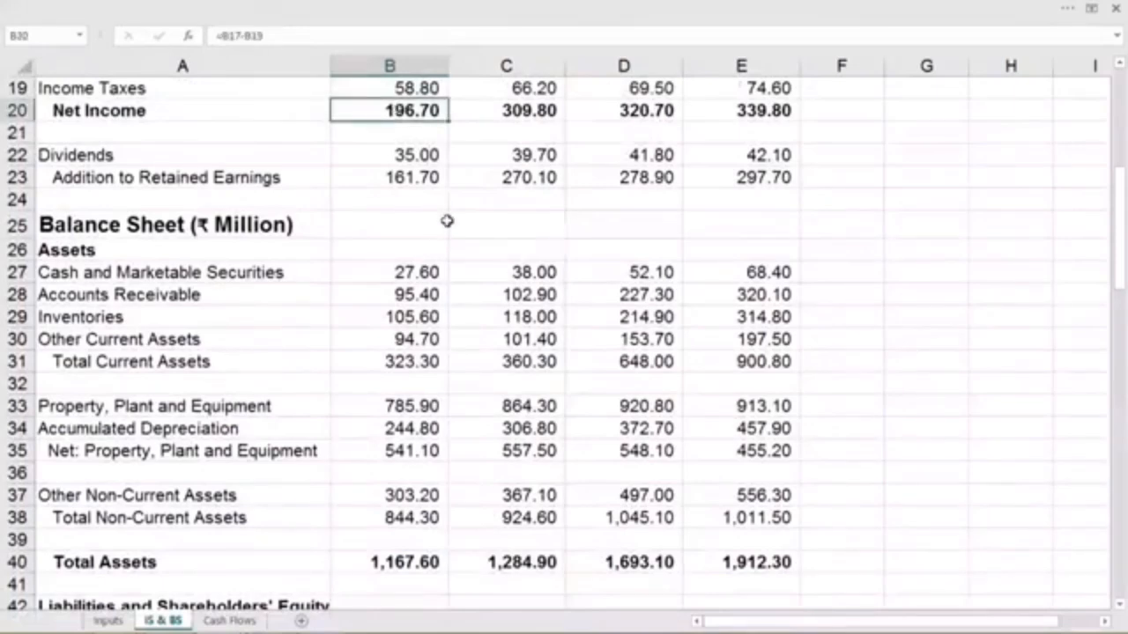
- Calculate the 2015 dividend per share in B67 as dividends divided by average shares outstanding, using =B22/B62
scroll(447, 221, "down", 13)
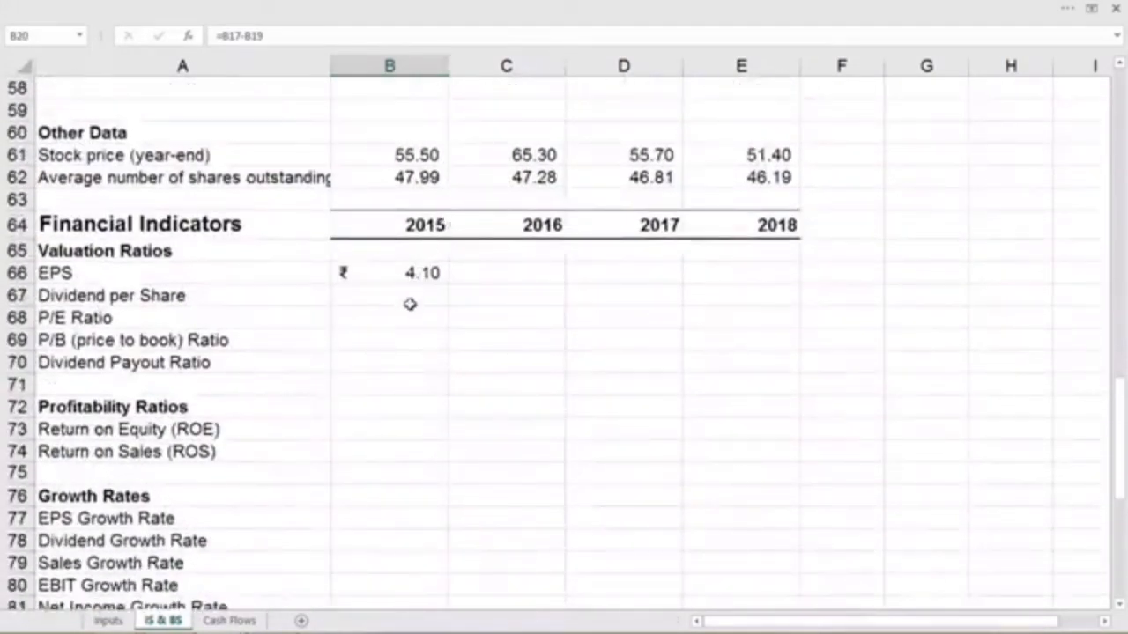
left_click(408, 297)
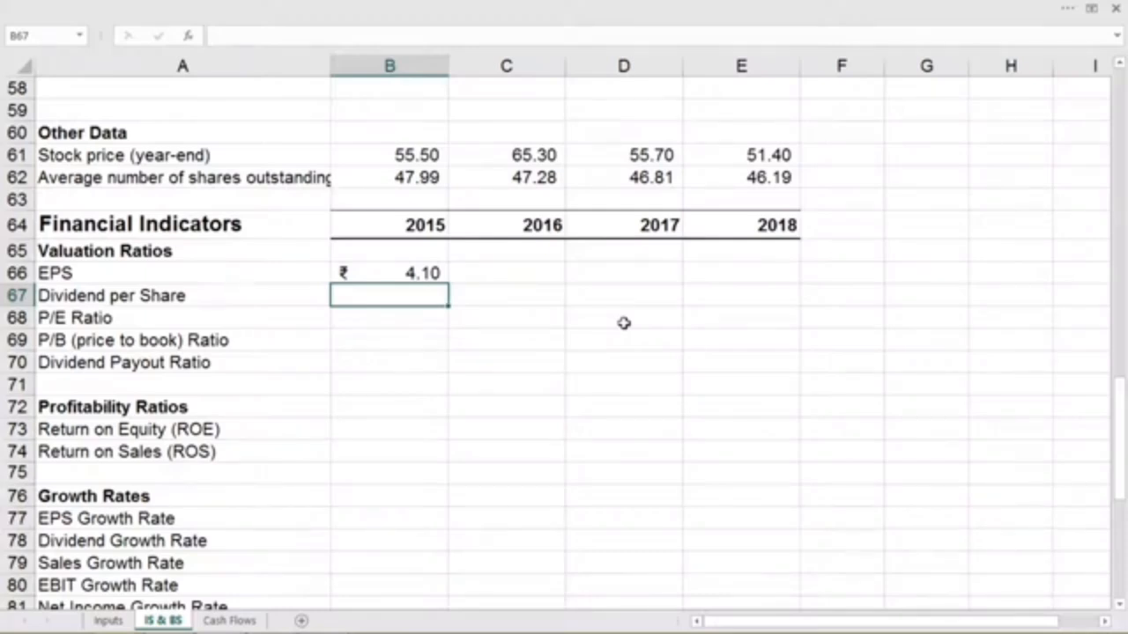
type("=")
scroll(559, 374, "up", 5)
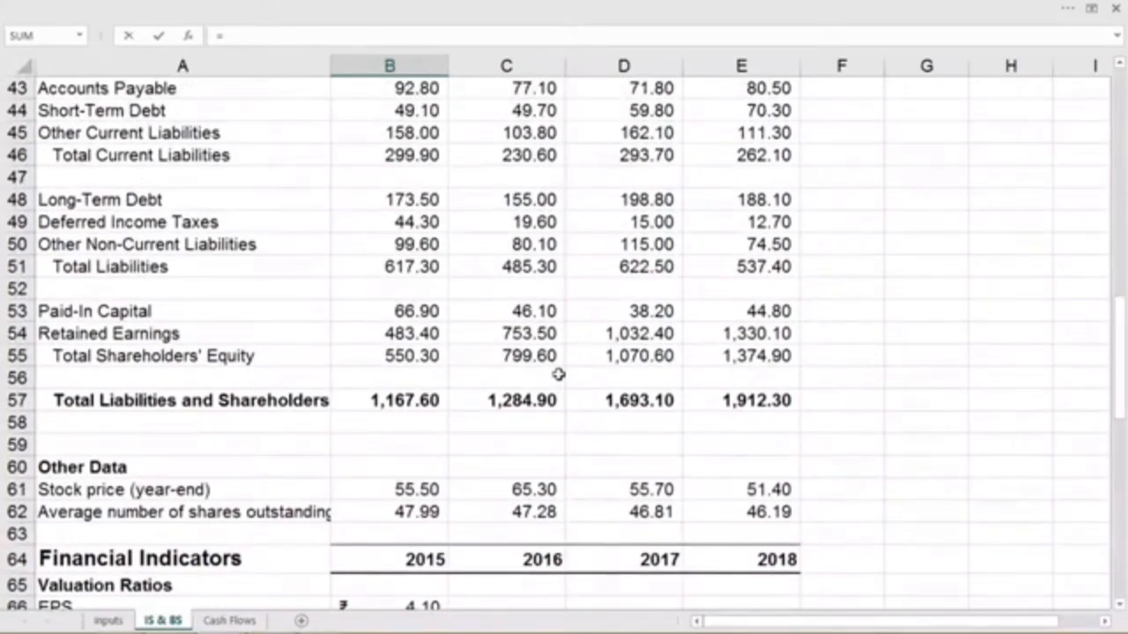
scroll(558, 375, "up", 7)
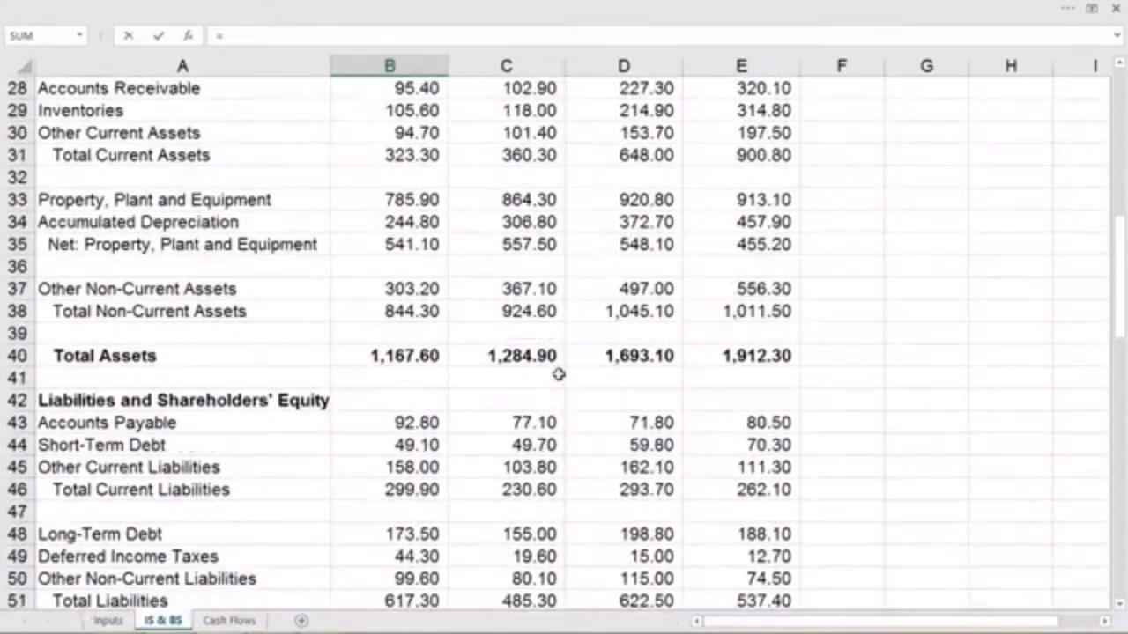
scroll(559, 375, "up", 2)
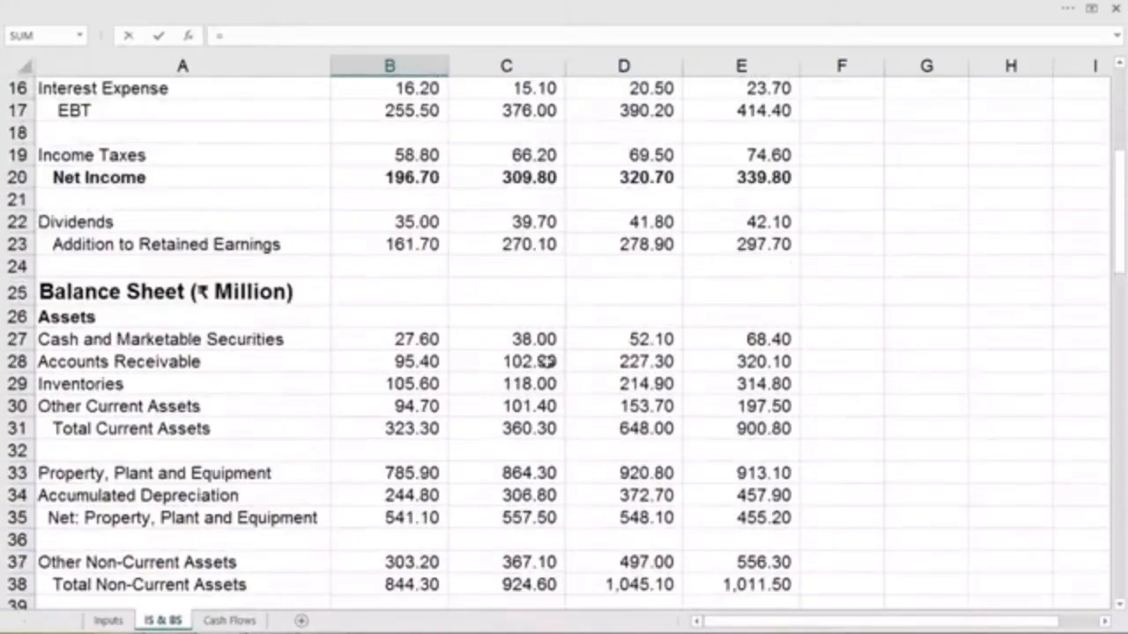
left_click(404, 222)
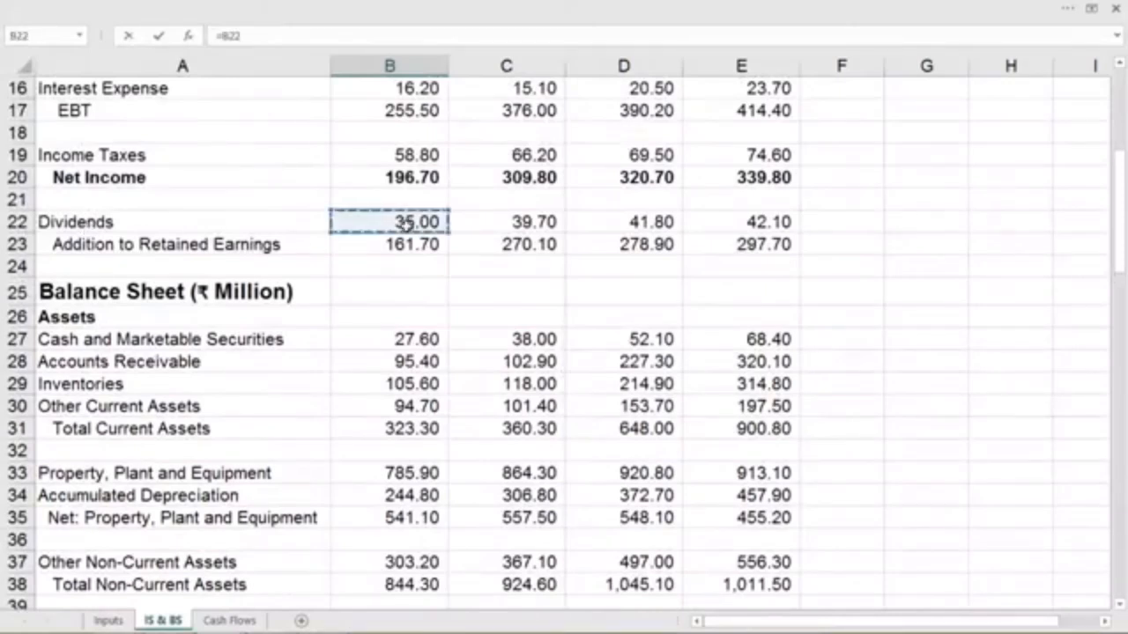
left_click(271, 38)
type("/")
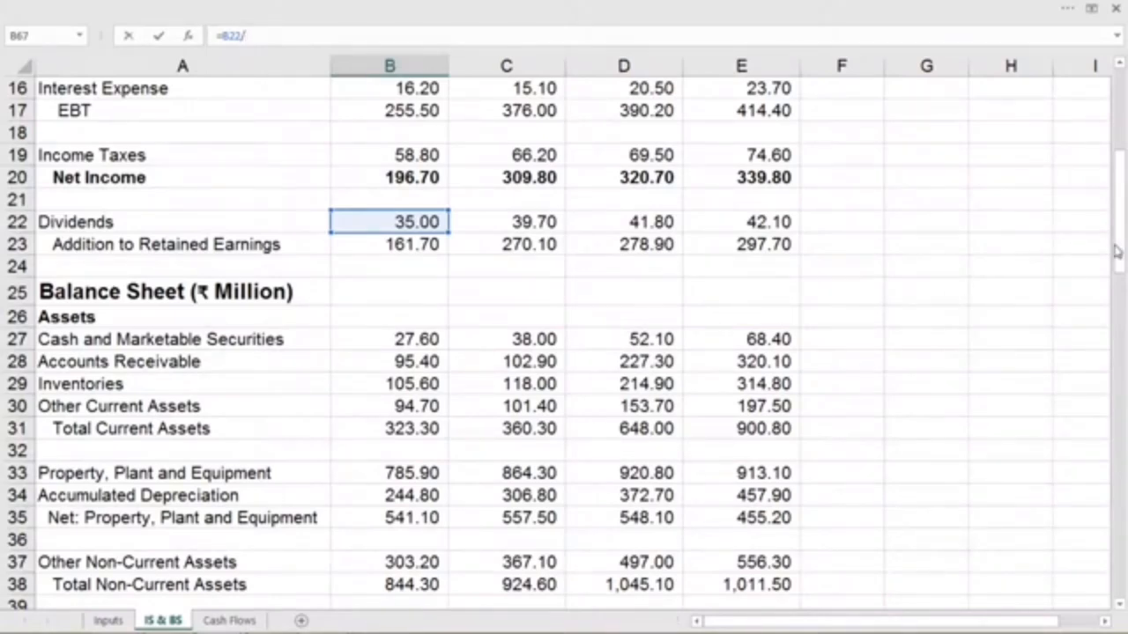
left_click_drag(1119, 249, 1119, 430)
left_click(407, 401)
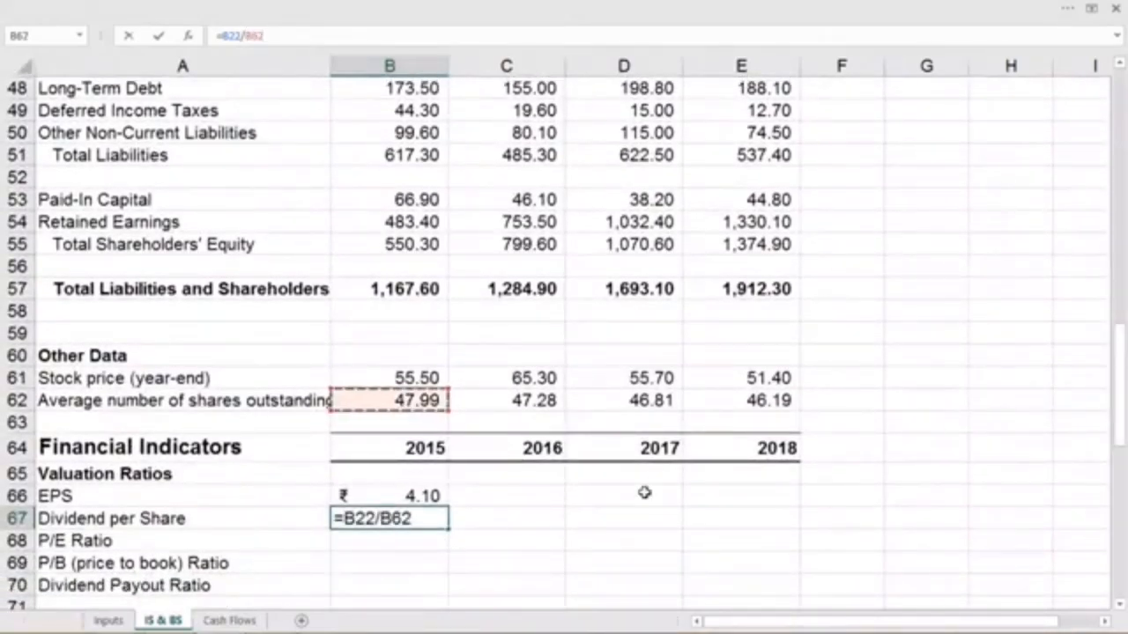
key("Return")
- Calculate the 2015 P/E ratio in B68 as year-end stock price divided by EPS, using =B61/B66
scroll(644, 493, "down", 3)
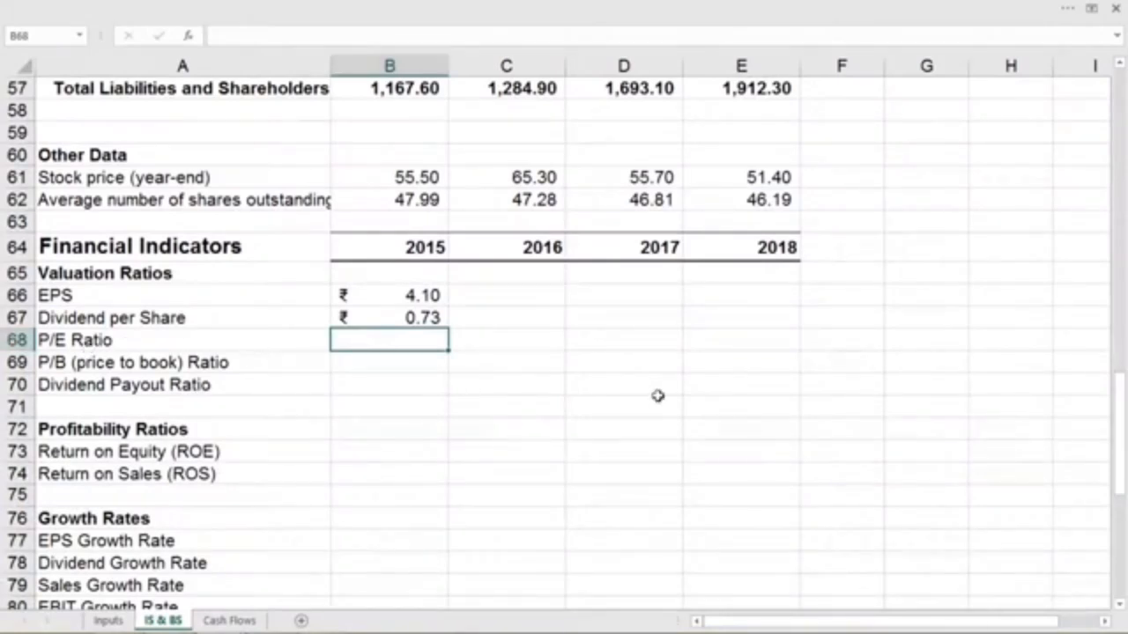
type("=")
left_click(410, 180)
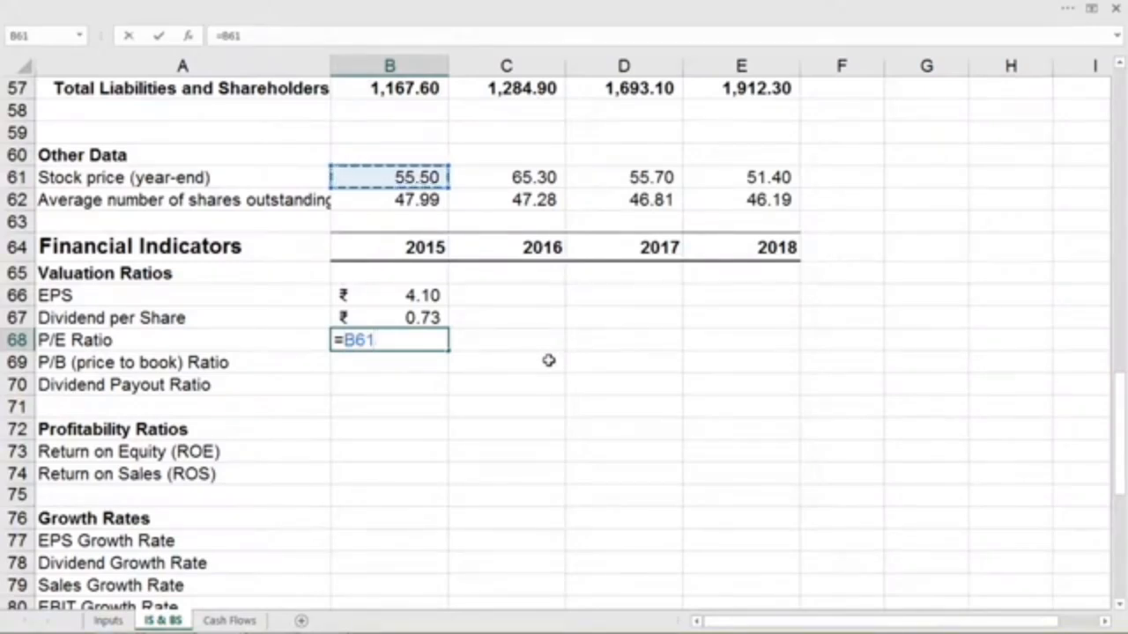
type("/")
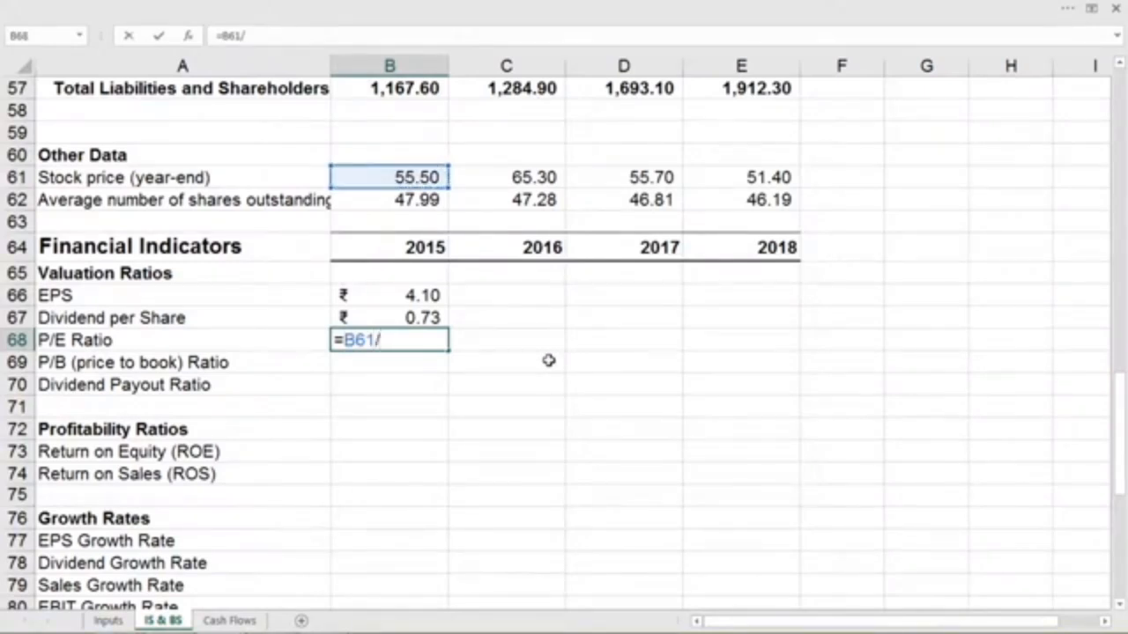
left_click(418, 301)
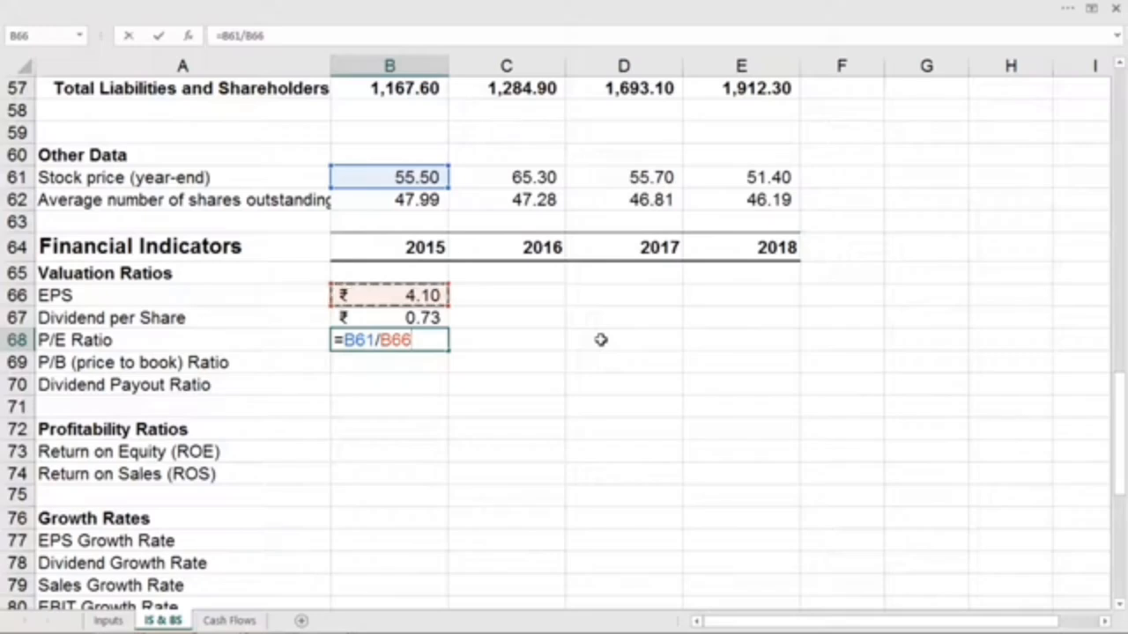
key("Return")
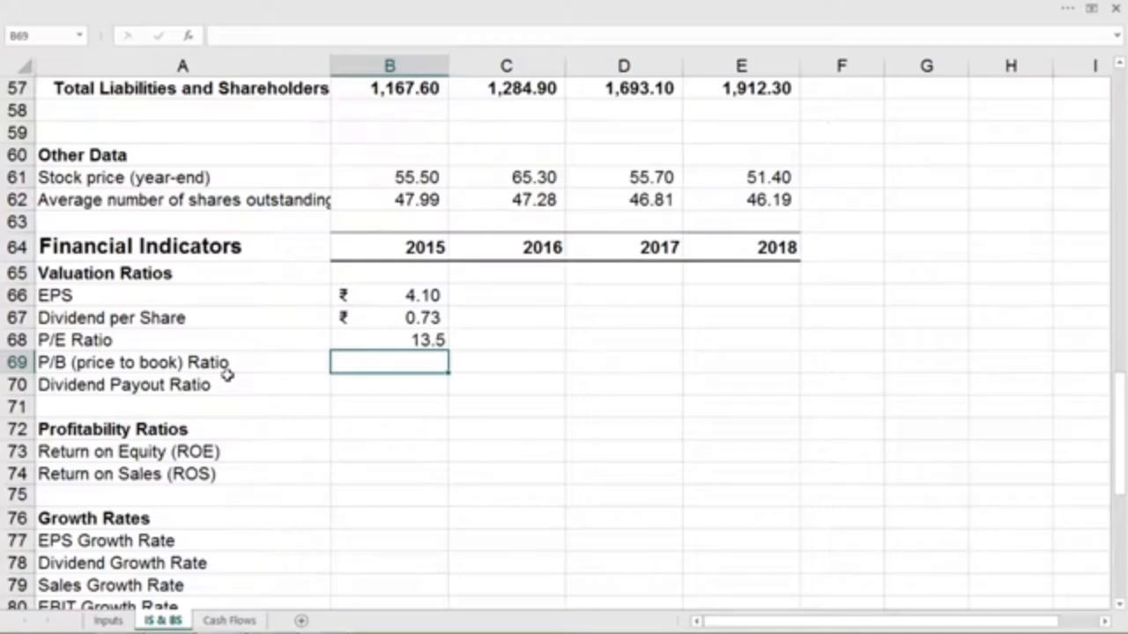
- Calculate the 2015 P/B ratio in B69 from stock price, total shareholders' equity and average shares outstanding, using =B61/B55*B62
type("=")
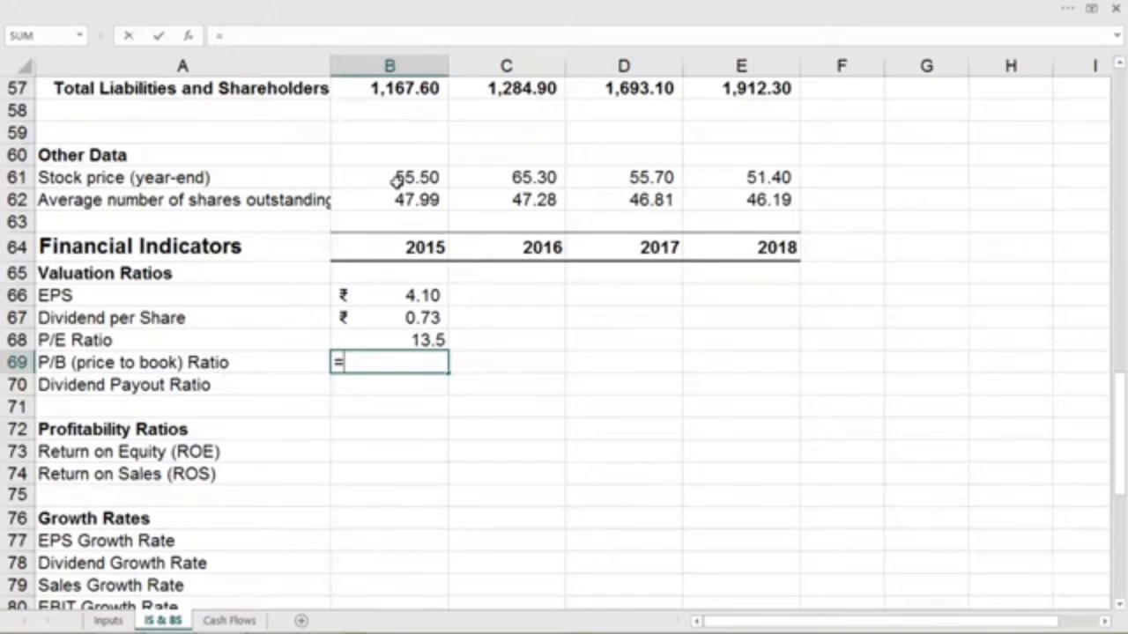
left_click(397, 180)
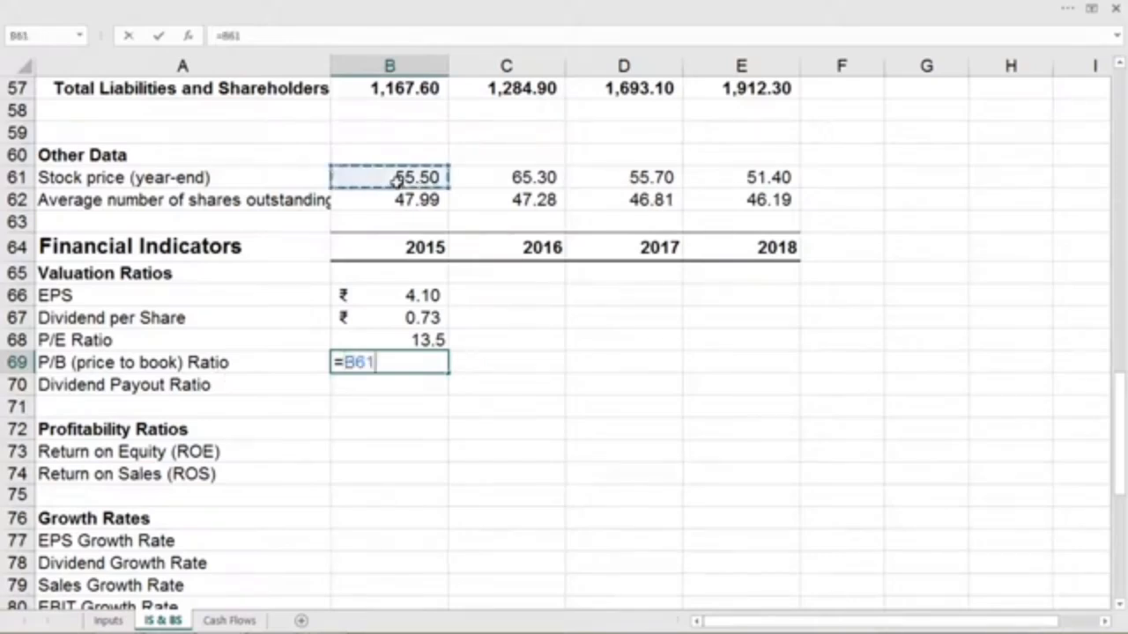
type("/")
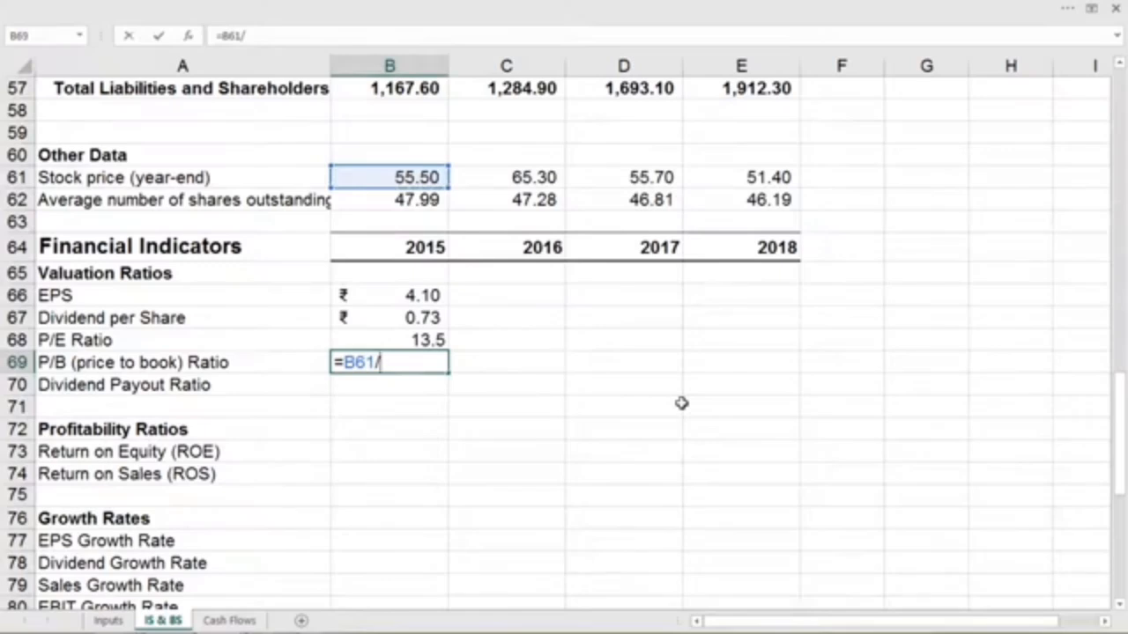
scroll(681, 403, "up", 3)
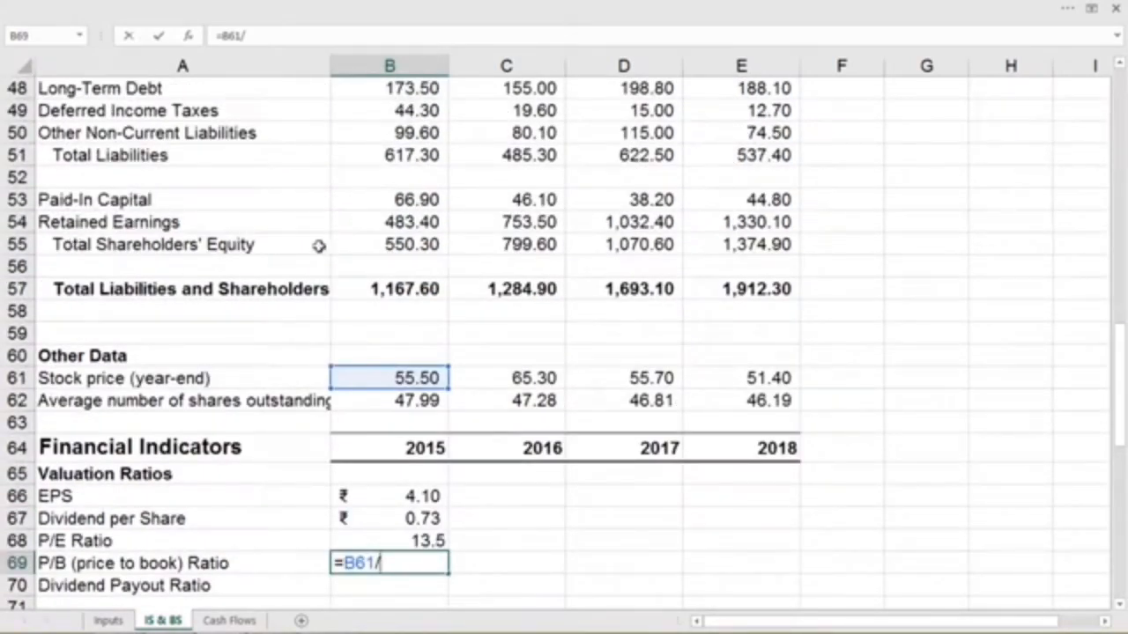
left_click(394, 244)
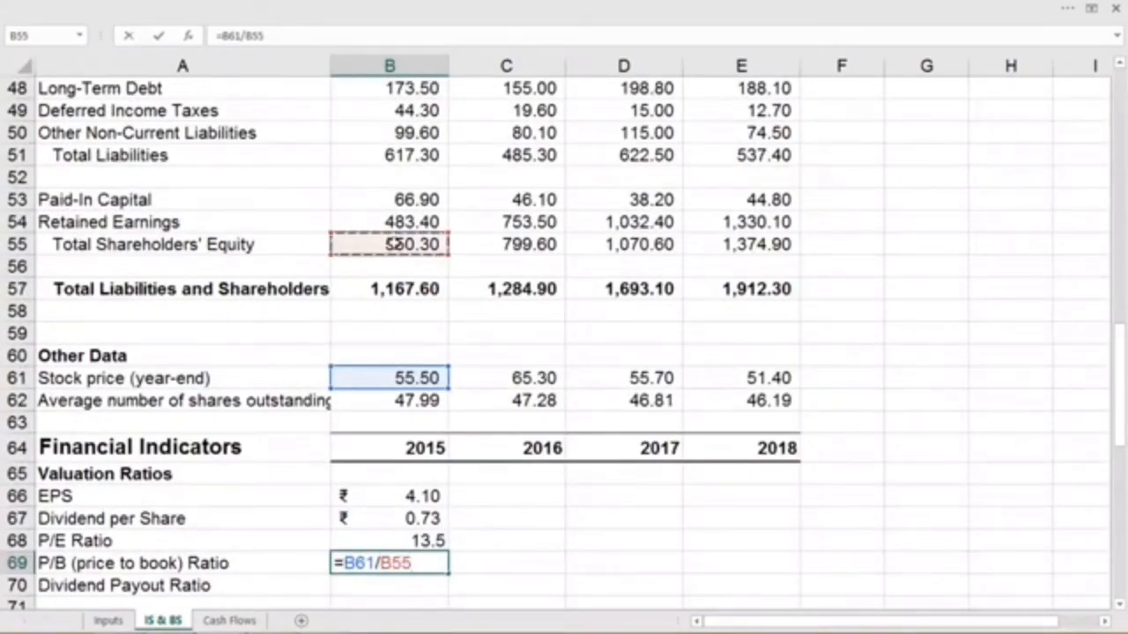
type("*")
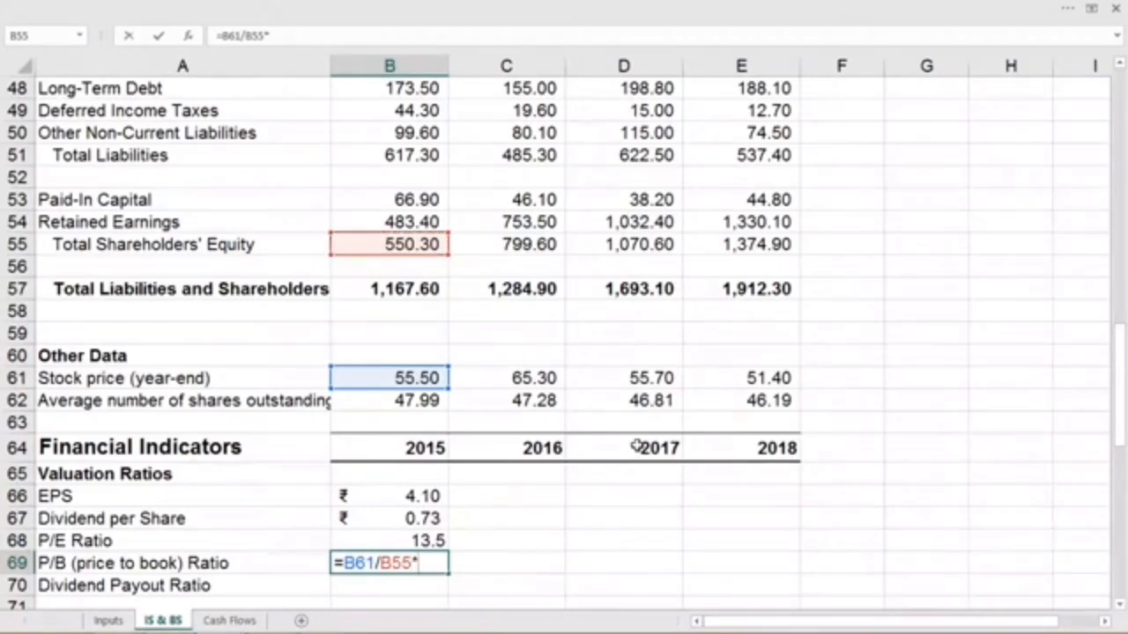
left_click(432, 401)
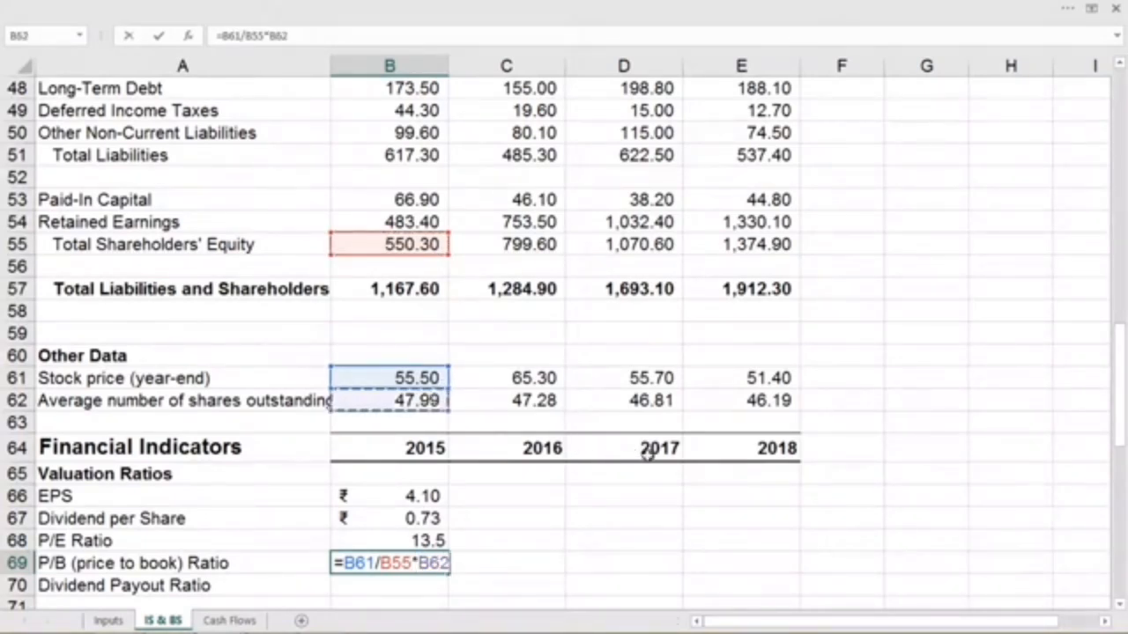
key("Return")
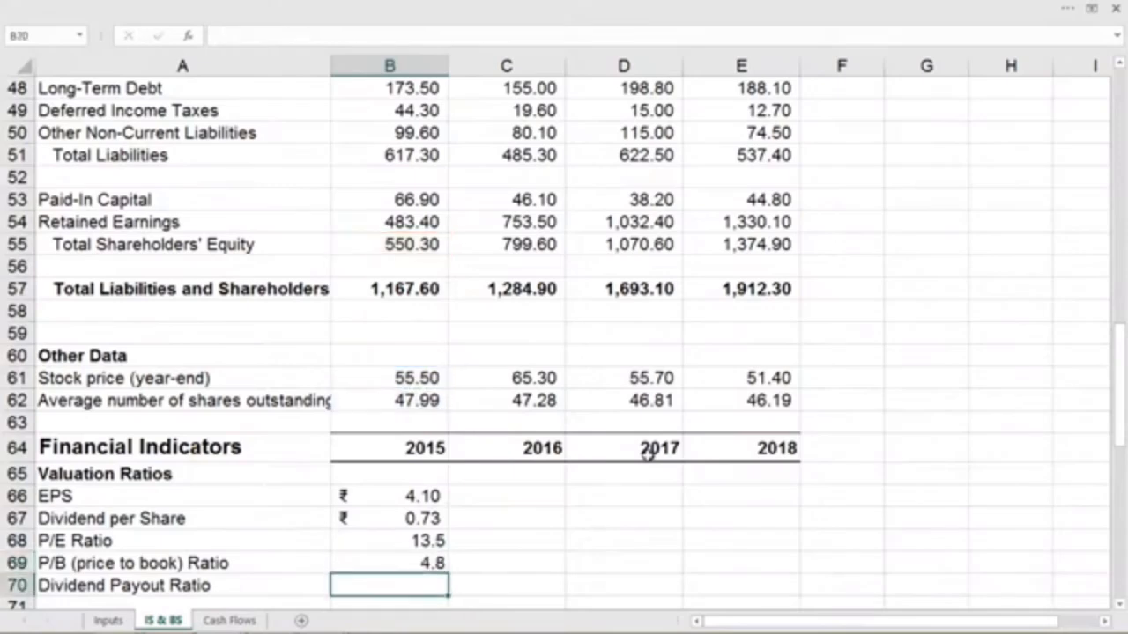
- Calculate the 2015 dividend payout ratio in B70 as dividends divided by net income, using =B22/B20
scroll(648, 454, "down", 4)
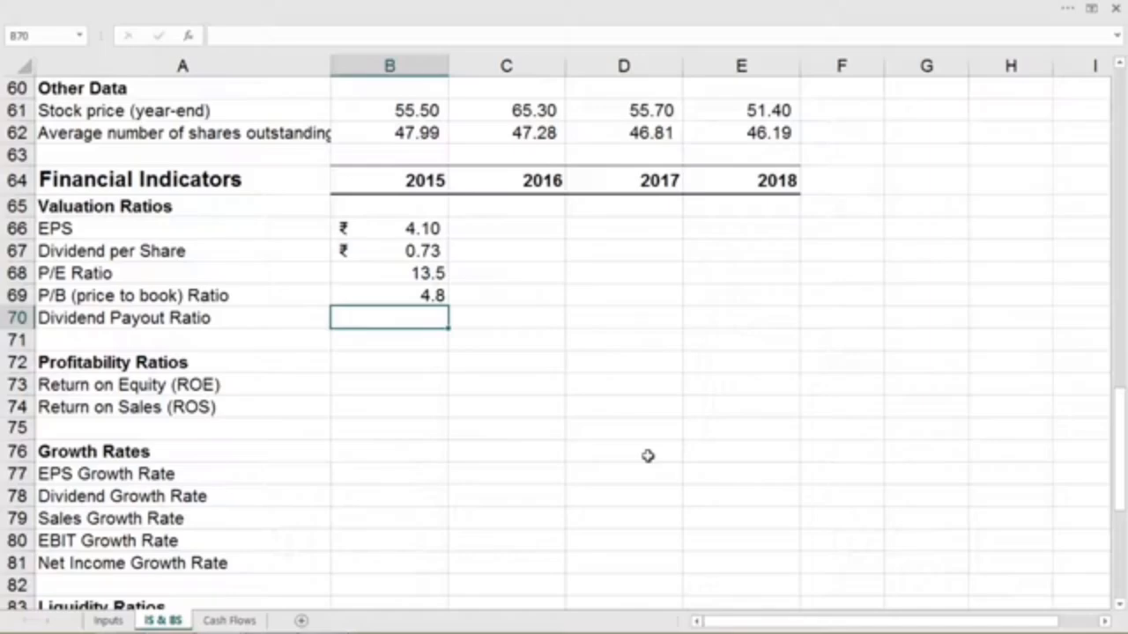
type("=")
scroll(647, 455, "up", 14)
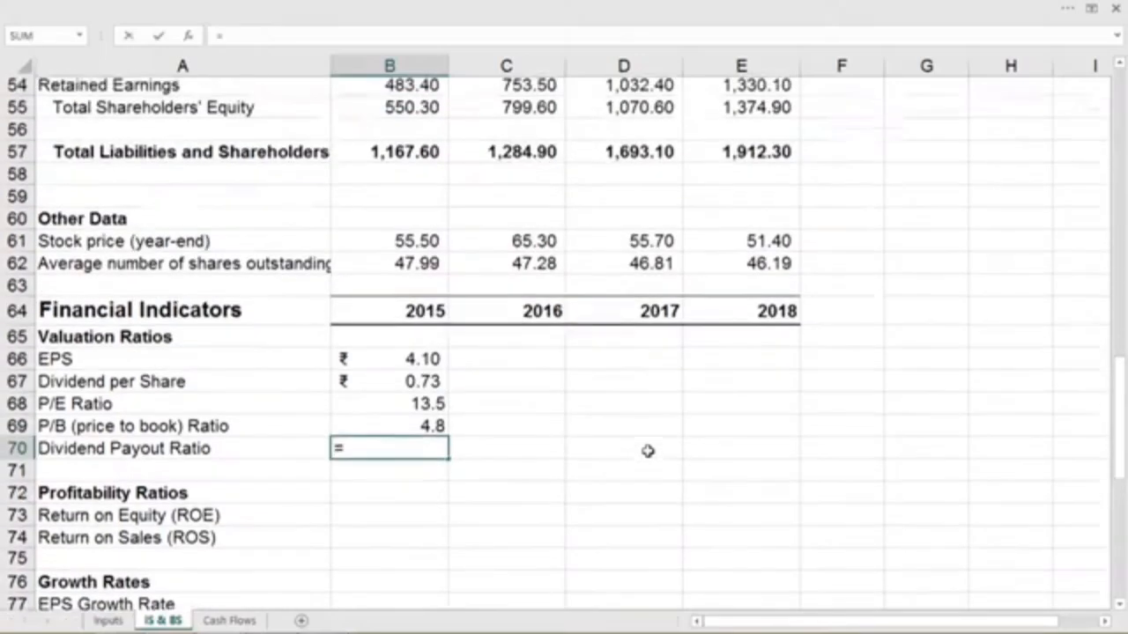
left_click(401, 177)
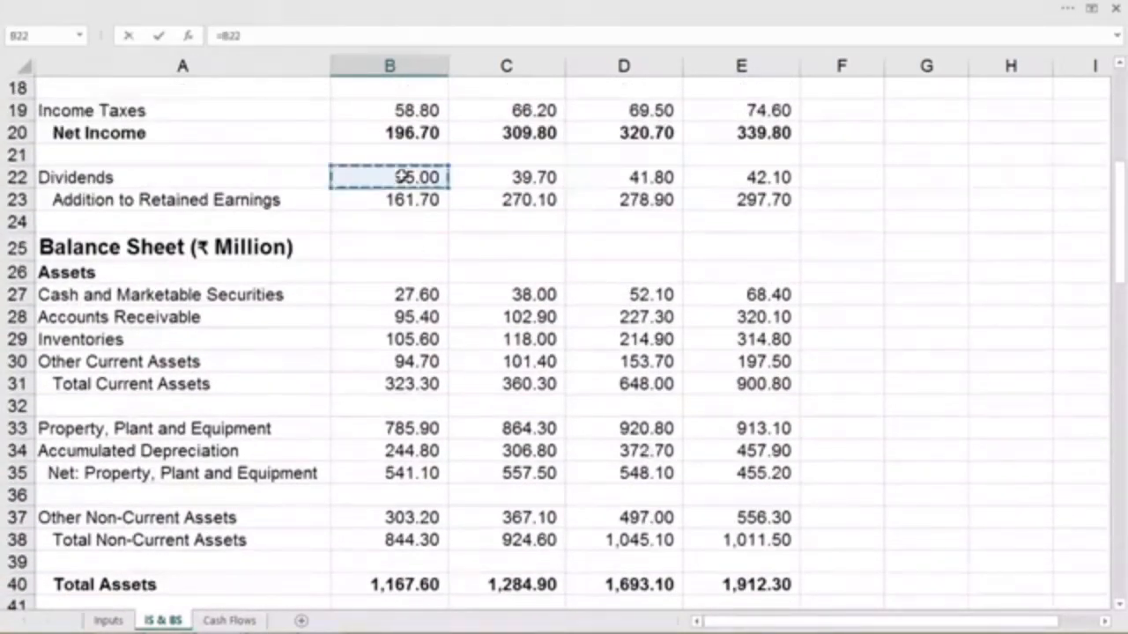
scroll(518, 379, "down", 10)
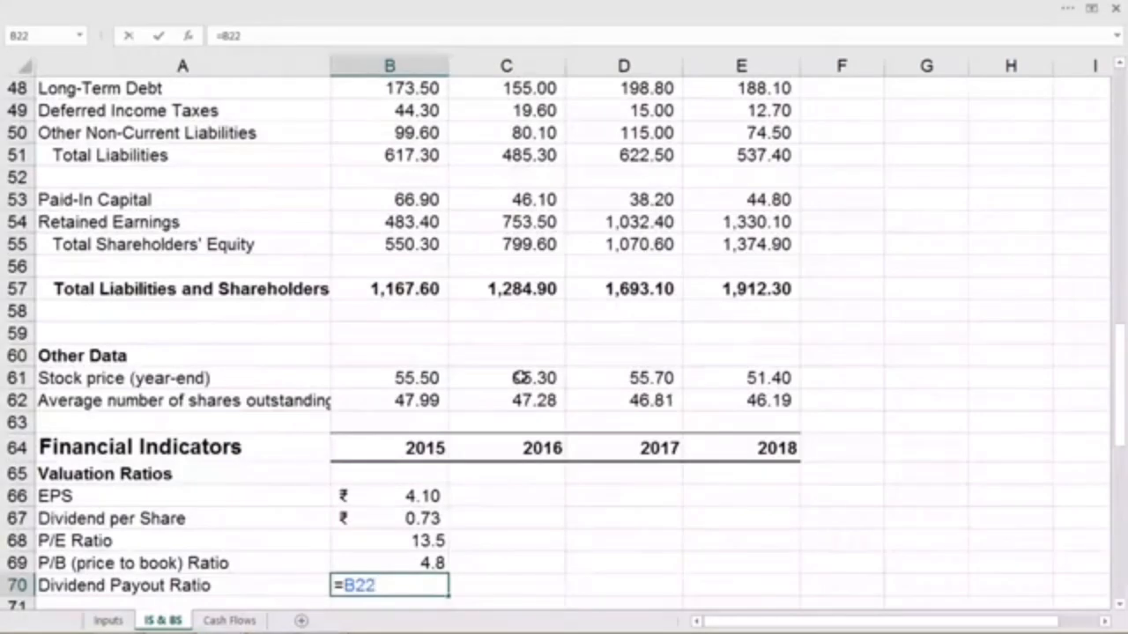
scroll(519, 377, "up", 8)
scroll(519, 377, "up", 7)
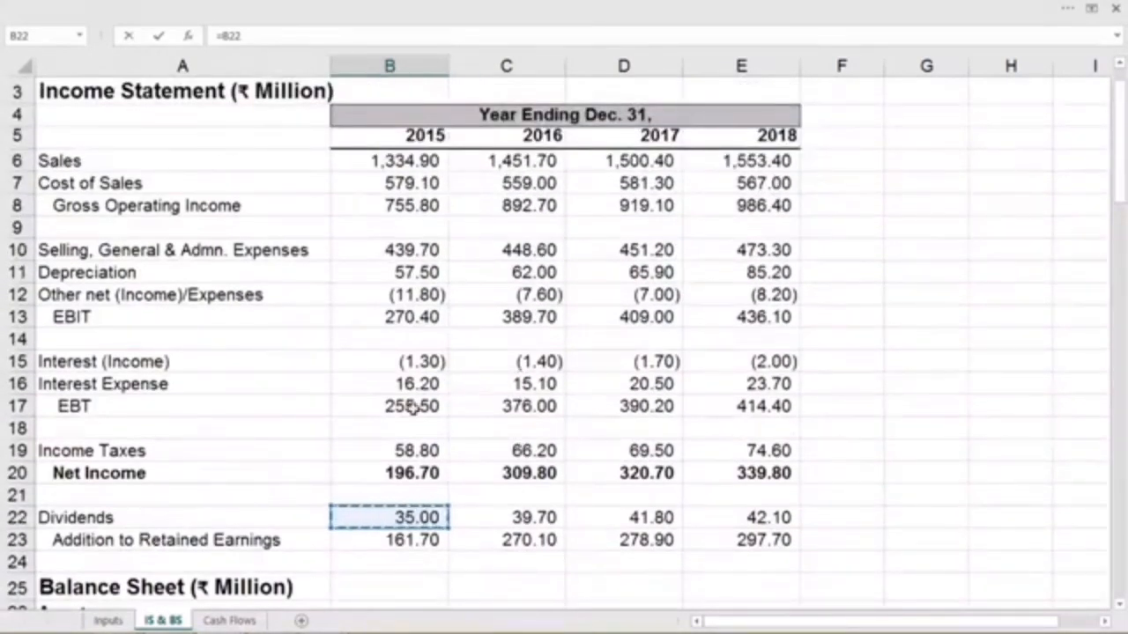
left_click(321, 37)
type("/")
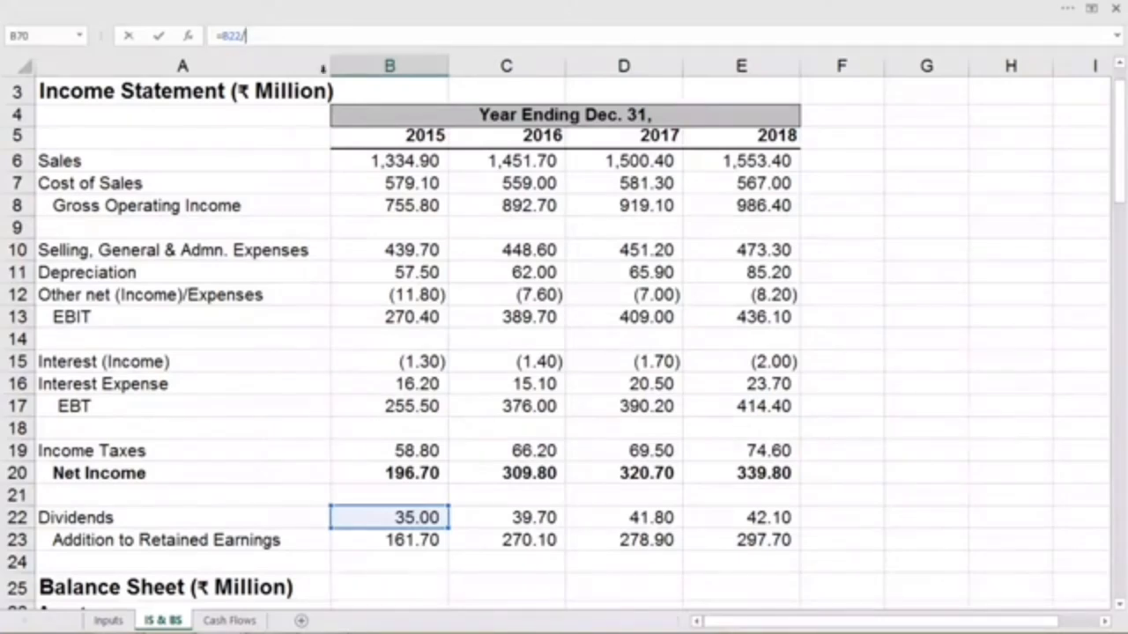
left_click(415, 474)
key("Return")
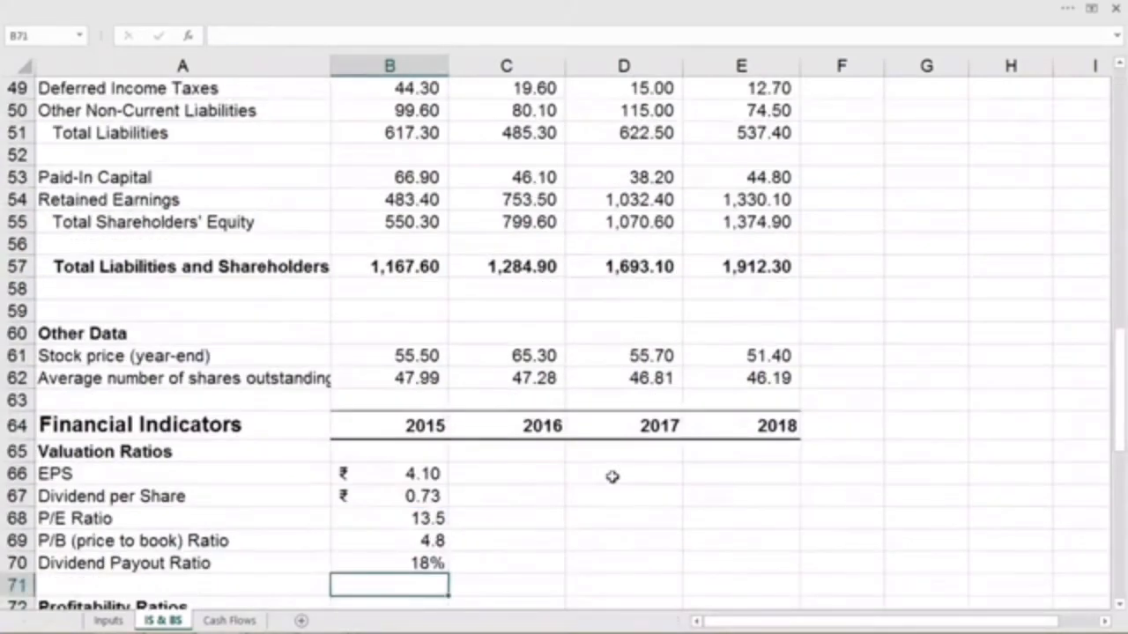
- Fill the 2015 valuation ratio formulas in B66:B70 across to 2018 in column E
scroll(611, 476, "down", 3)
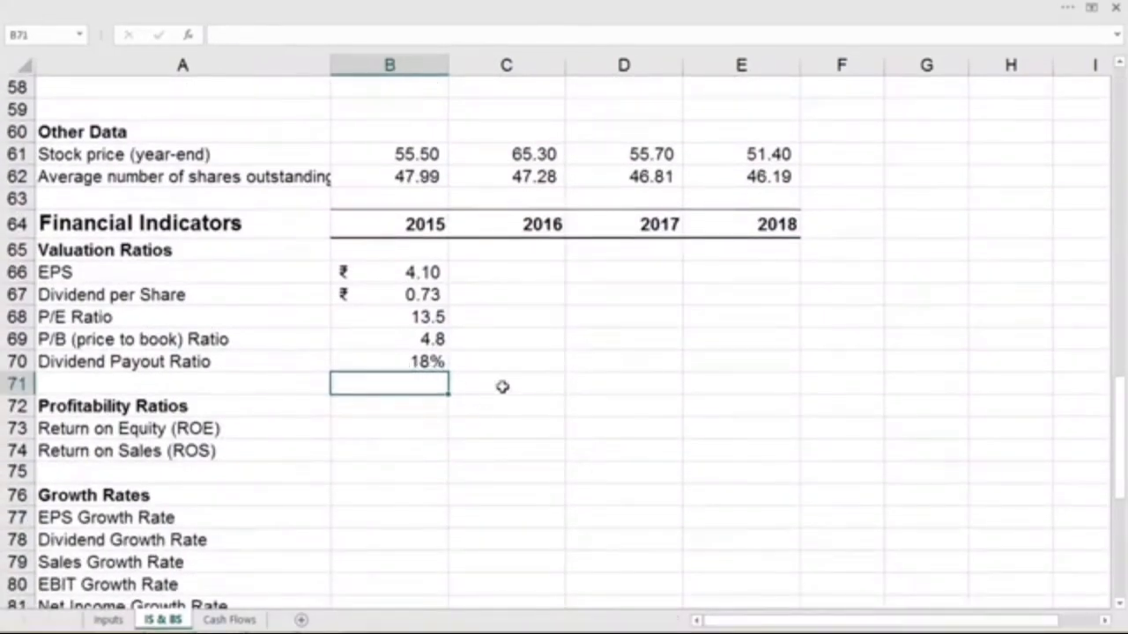
left_click_drag(424, 269, 785, 364)
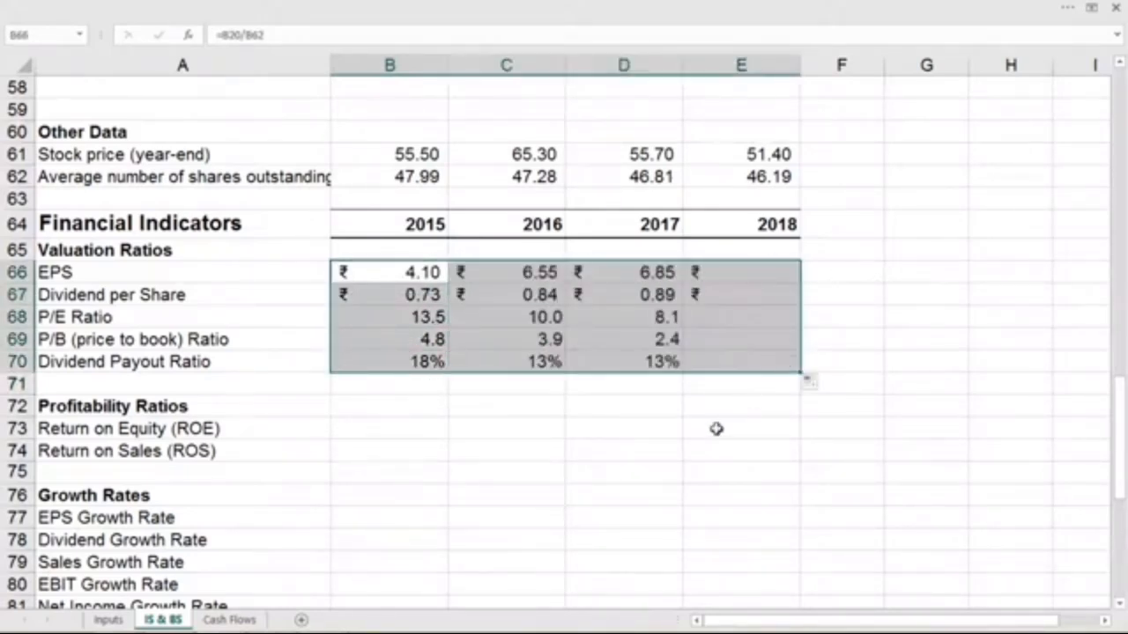
scroll(451, 450, "down", 2)
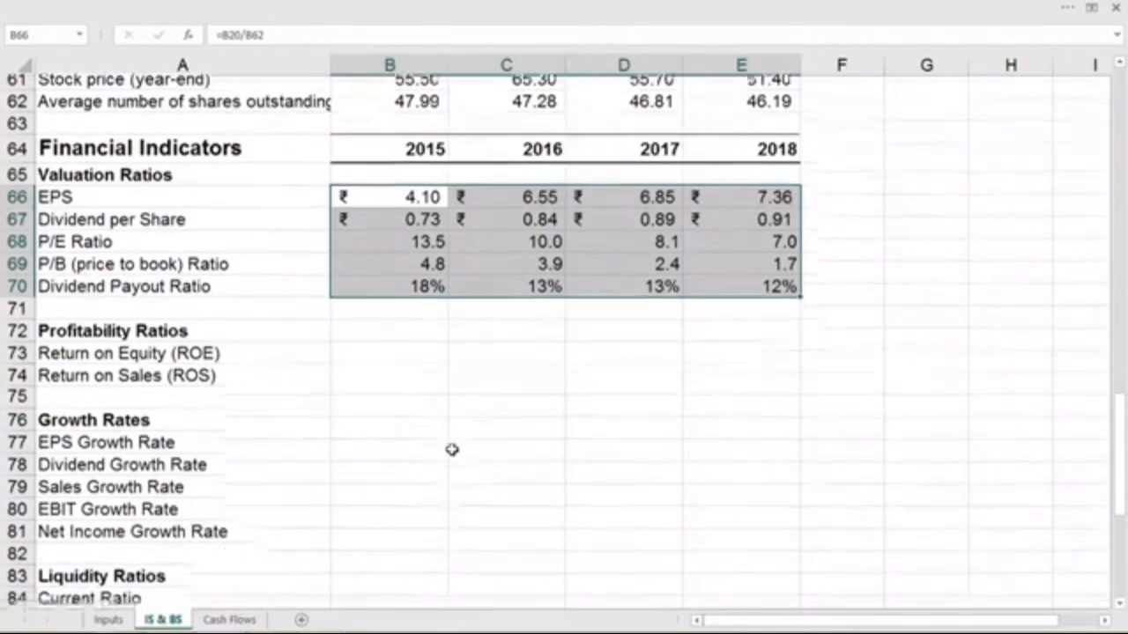
- Calculate the 2016 return on equity in C73 as net income divided by average shareholders' equity for 2015 and 2016, using =C20/((B55+C55)/2)
left_click(385, 270)
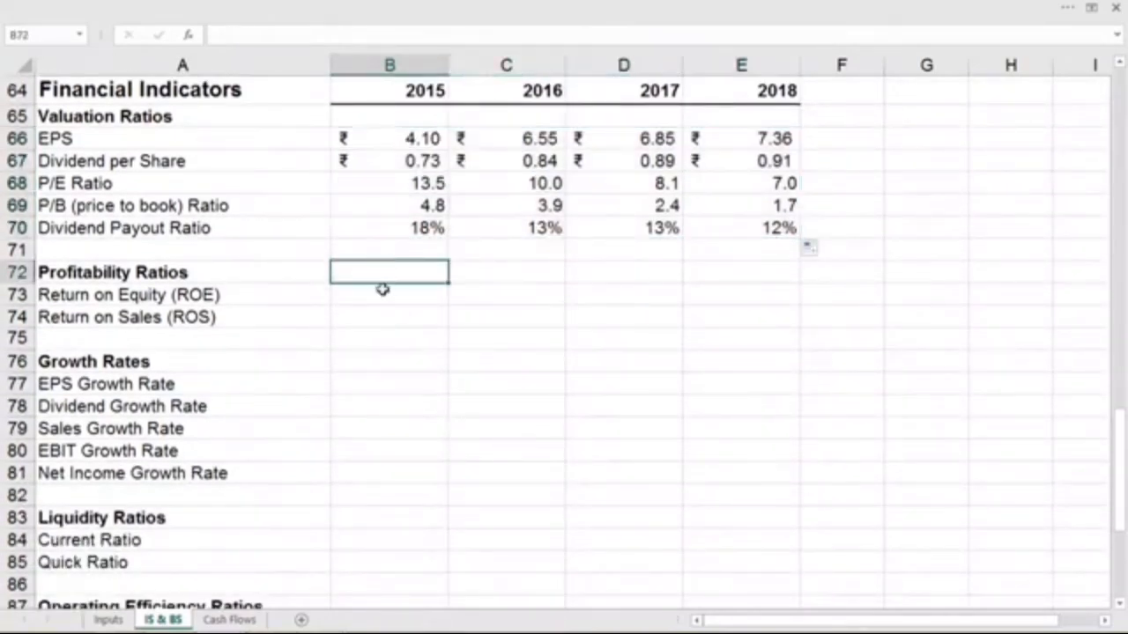
left_click(386, 298)
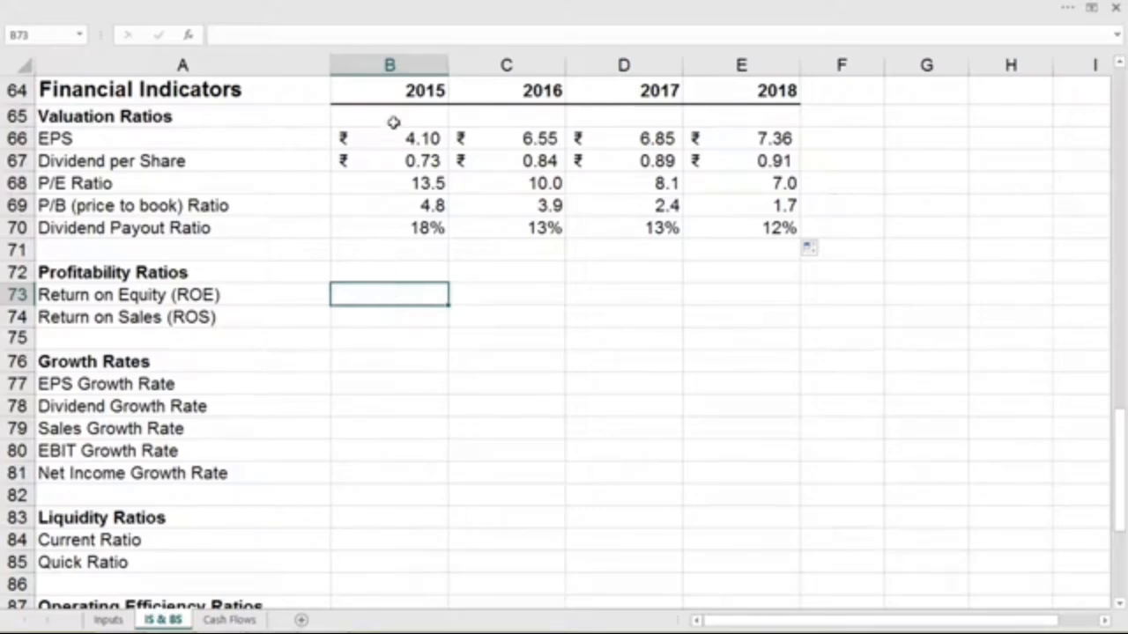
left_click(507, 293)
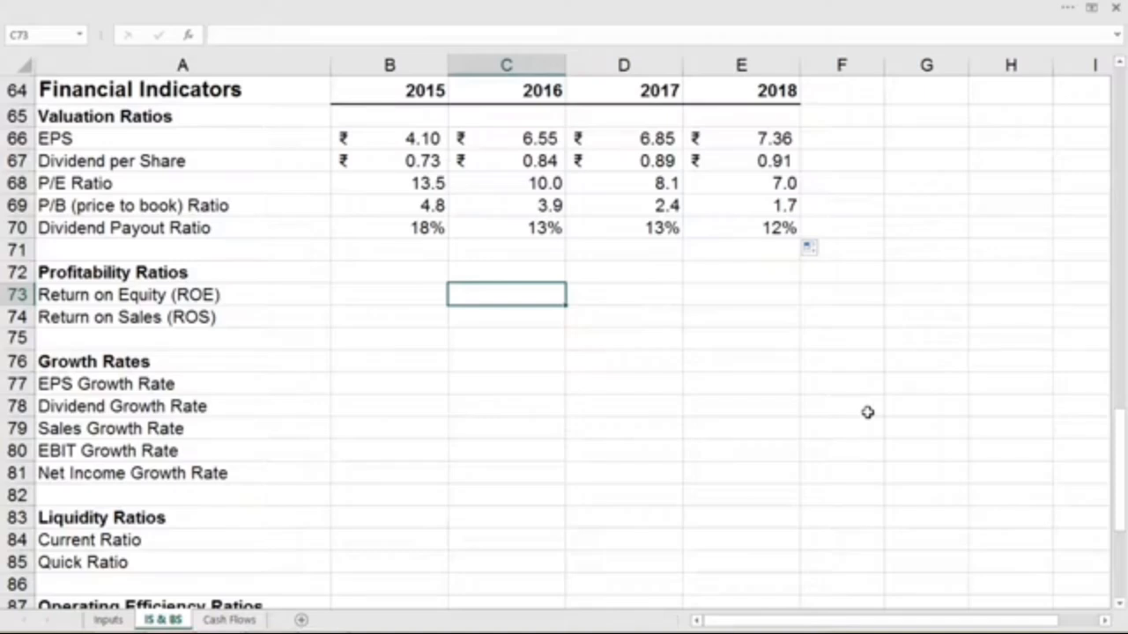
type("=")
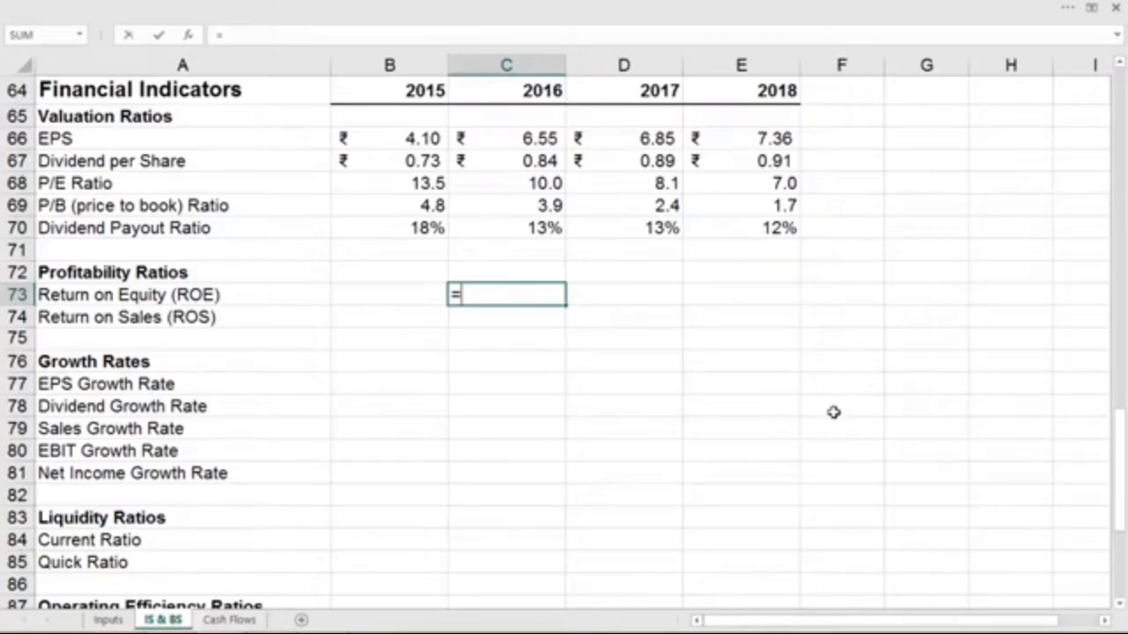
scroll(834, 412, "up", 2)
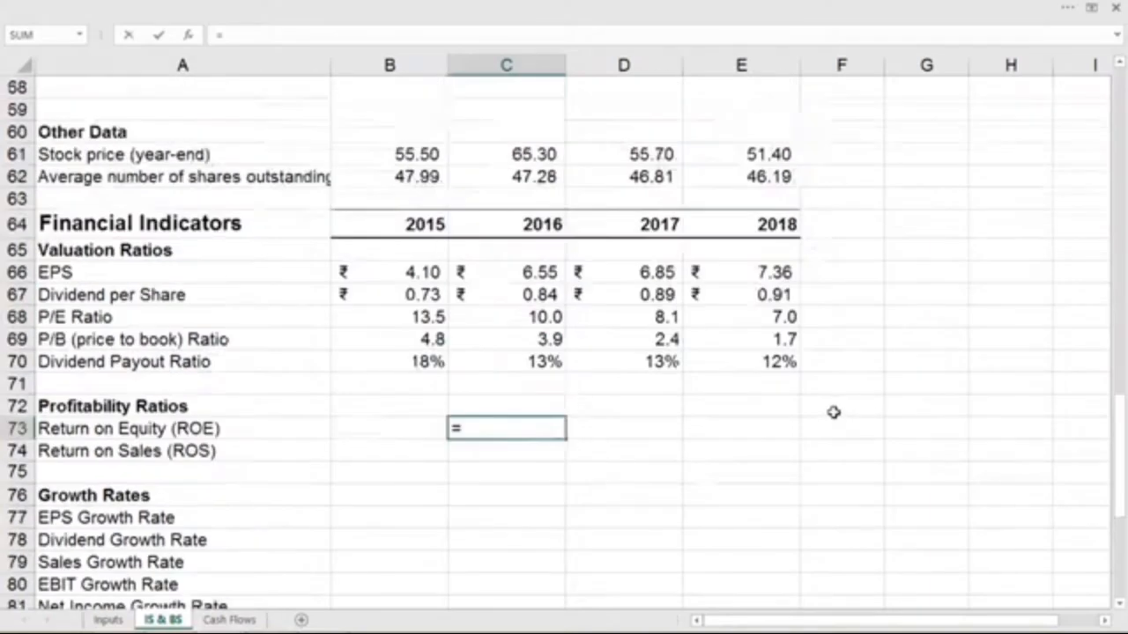
scroll(833, 413, "up", 13)
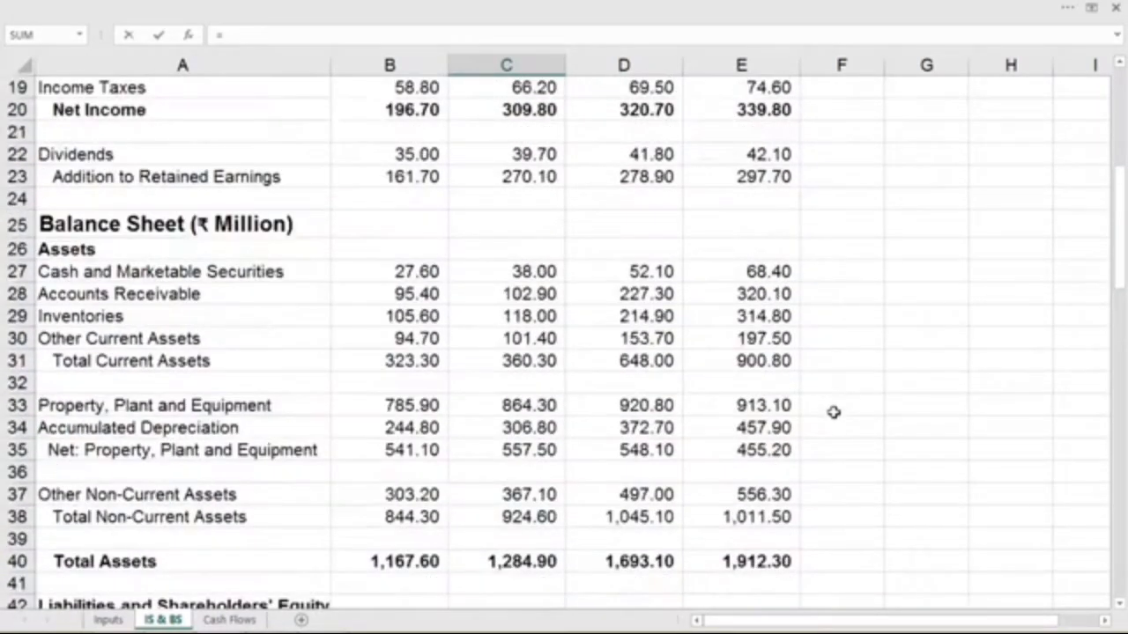
left_click(534, 107)
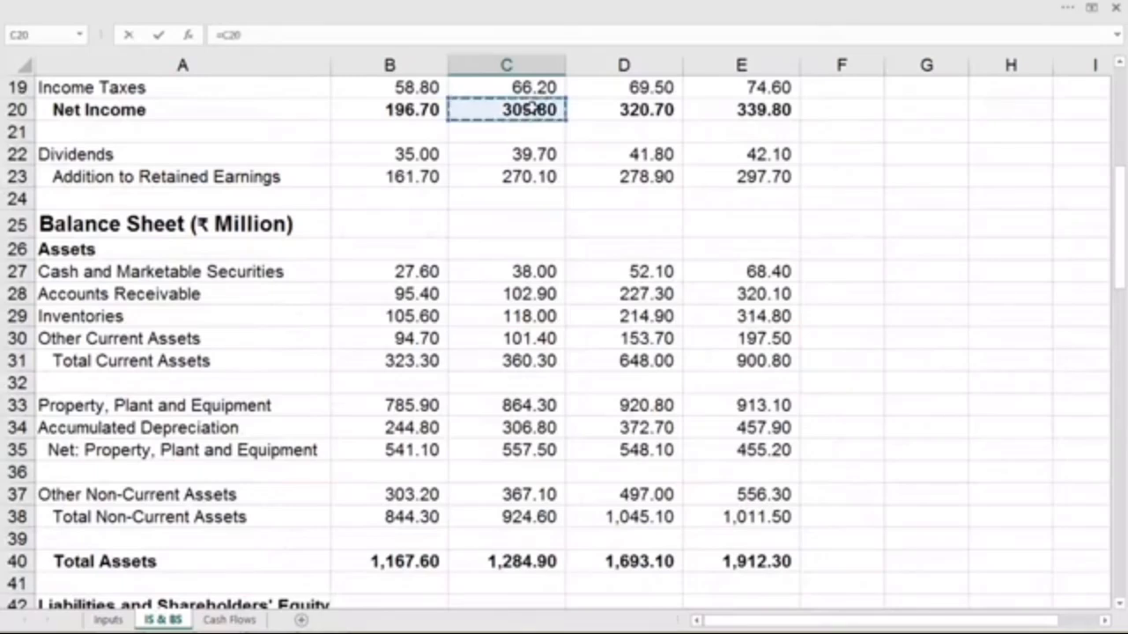
left_click(323, 31)
type("/")
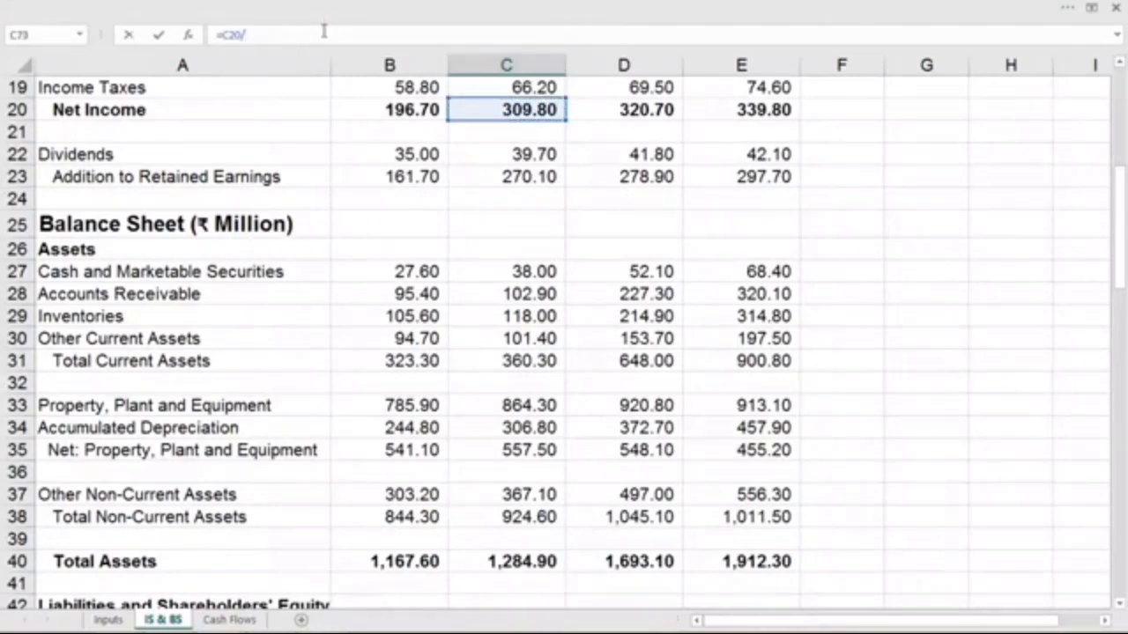
type("((")
left_click(1119, 608)
left_click(1119, 608)
left_click(1119, 608)
left_click(1119, 608)
left_click(1119, 608)
left_click(1119, 608)
left_click(1119, 608)
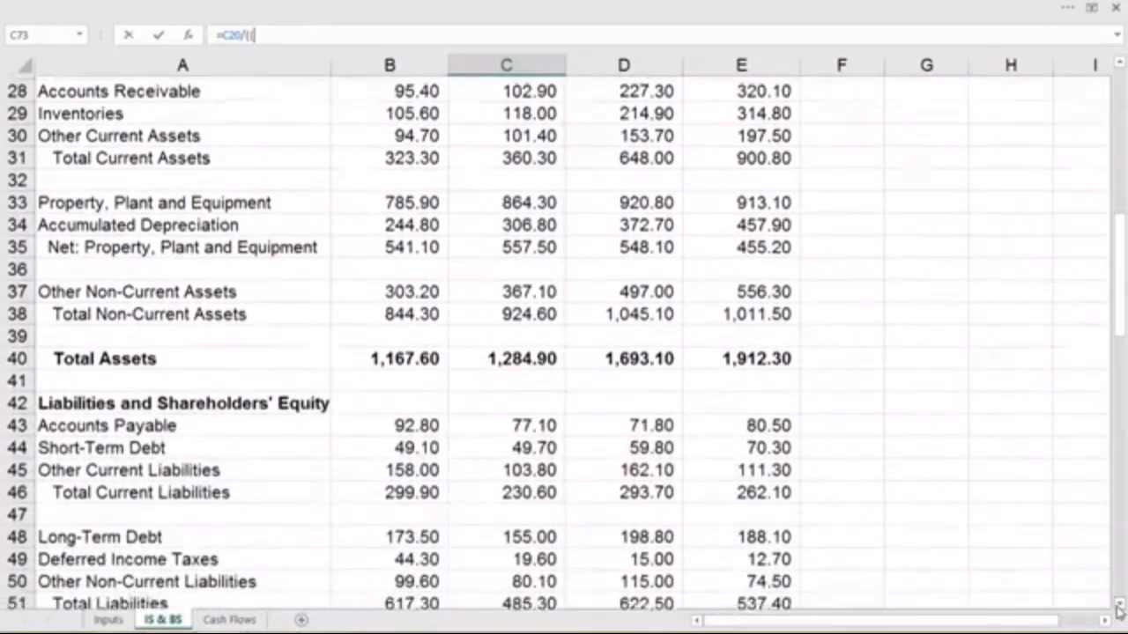
left_click(1119, 608)
left_click(1119, 608)
left_click(1119, 610)
left_click(1119, 610)
left_click(1119, 610)
left_click(1119, 610)
left_click(1119, 610)
left_click(1119, 609)
left_click(1119, 610)
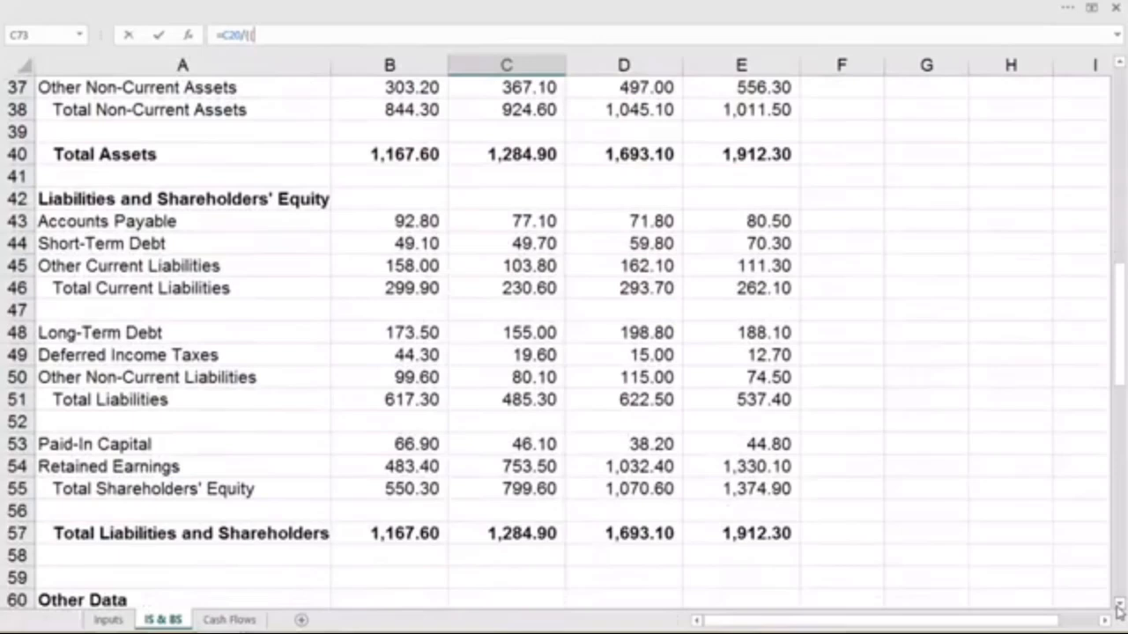
left_click(428, 489)
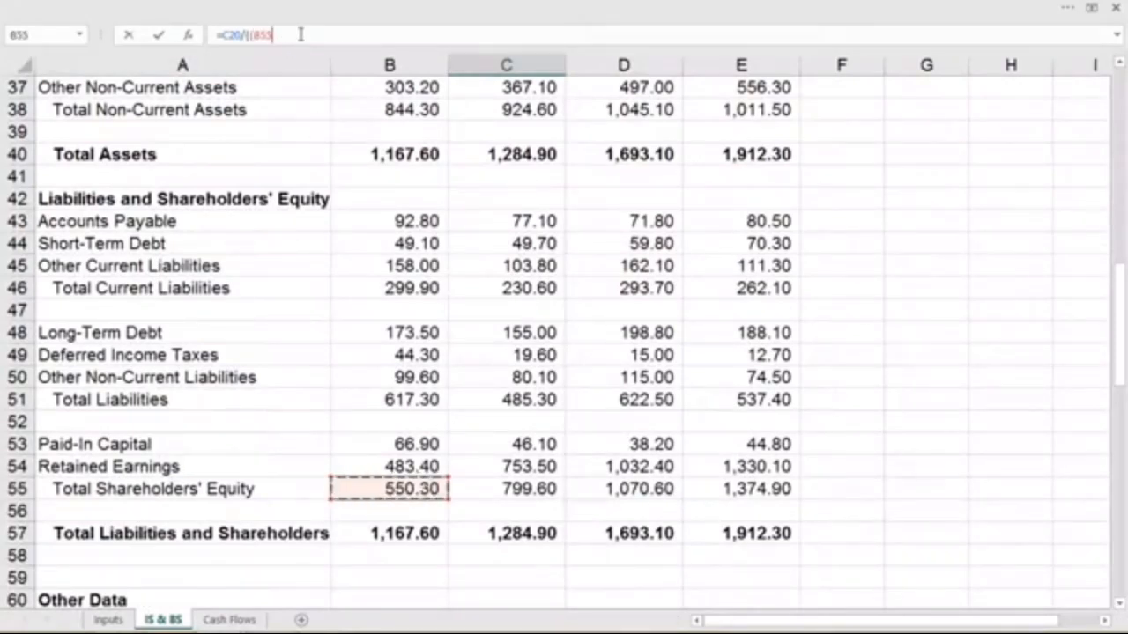
type("+")
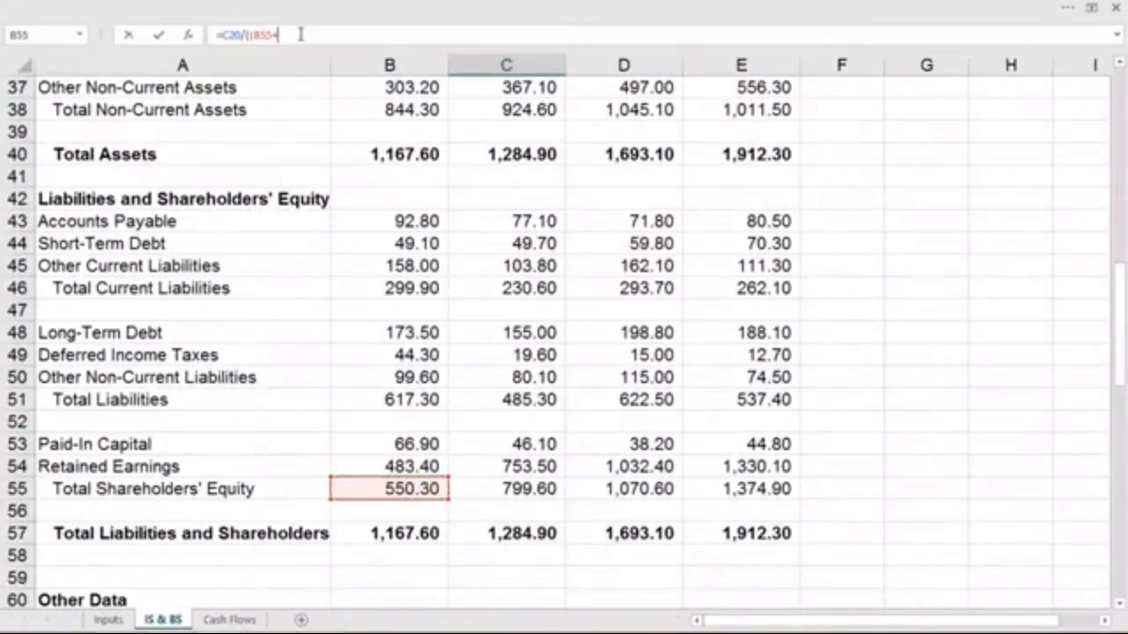
left_click(539, 489)
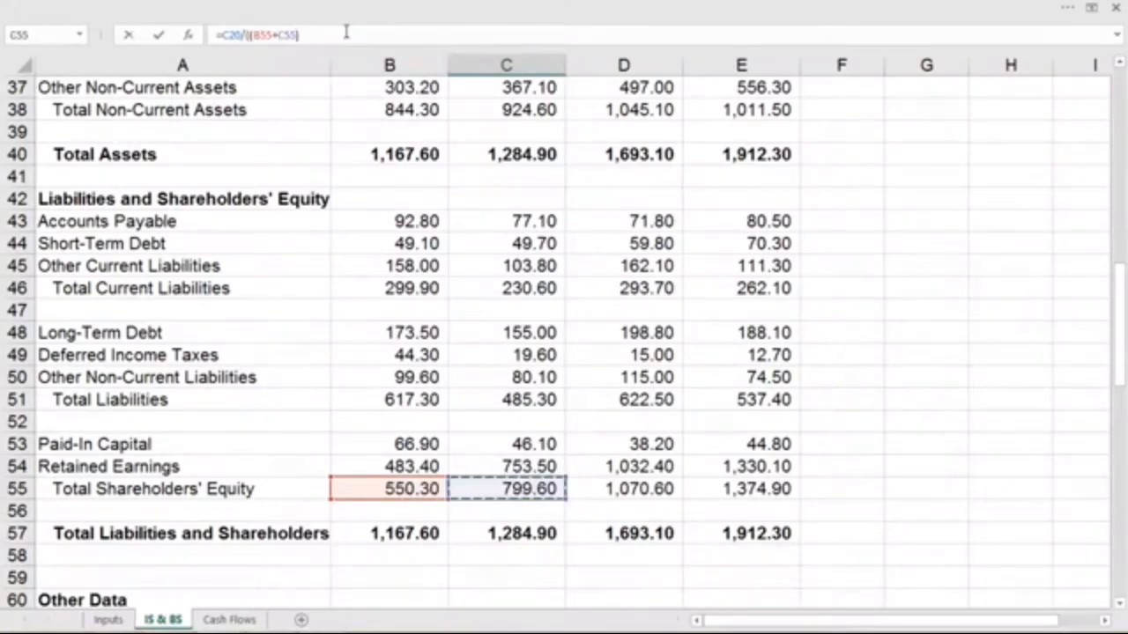
type(")/")
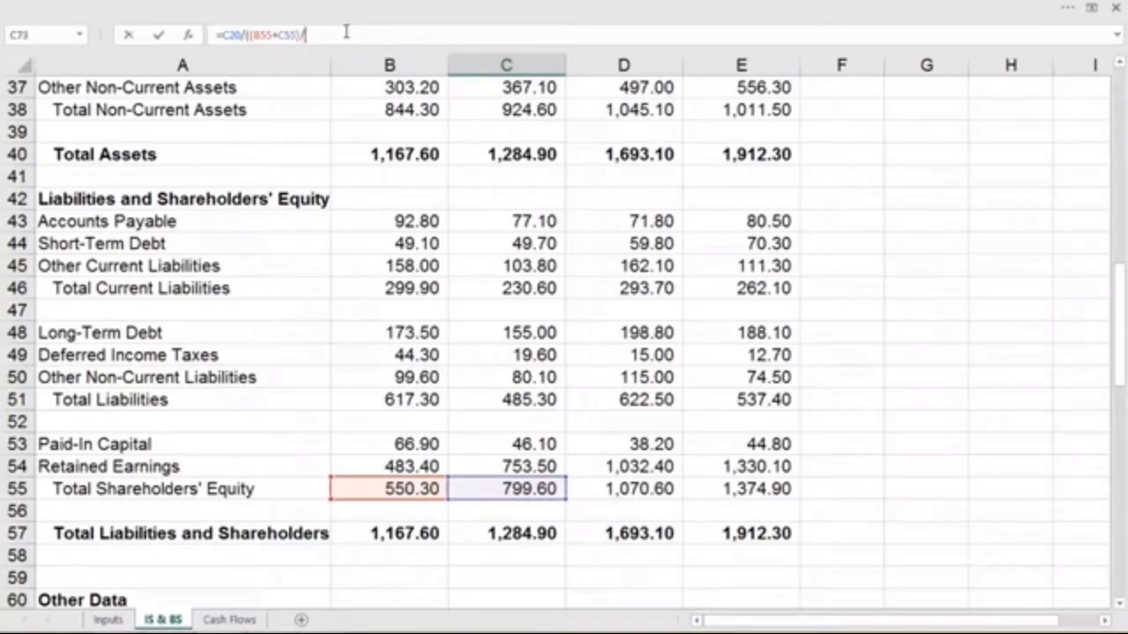
type("2")
key("Return")
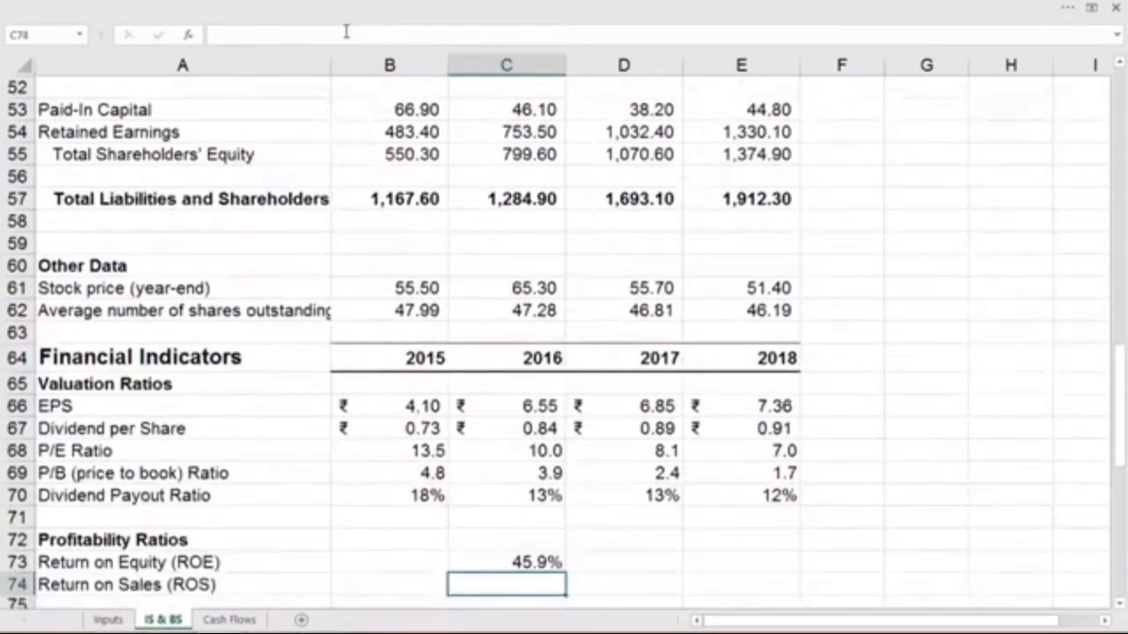
- Calculate the 2015 return on sales in B74 as EBIT divided by sales, using =B13/B6
scroll(438, 92, "down", 1)
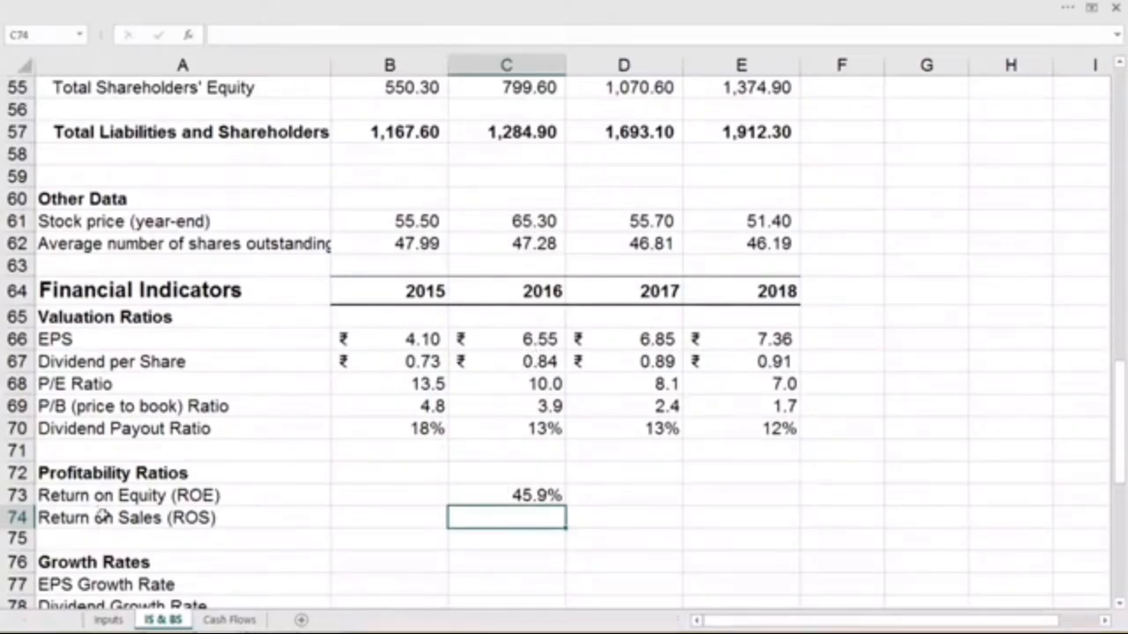
left_click(373, 518)
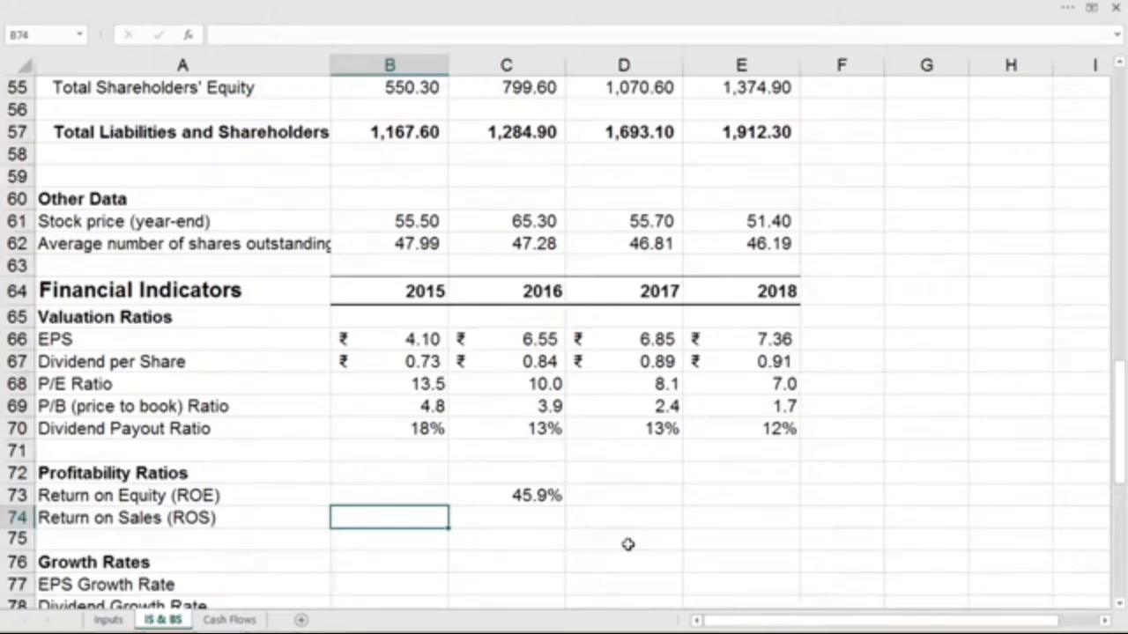
type("=")
scroll(579, 493, "up", 18)
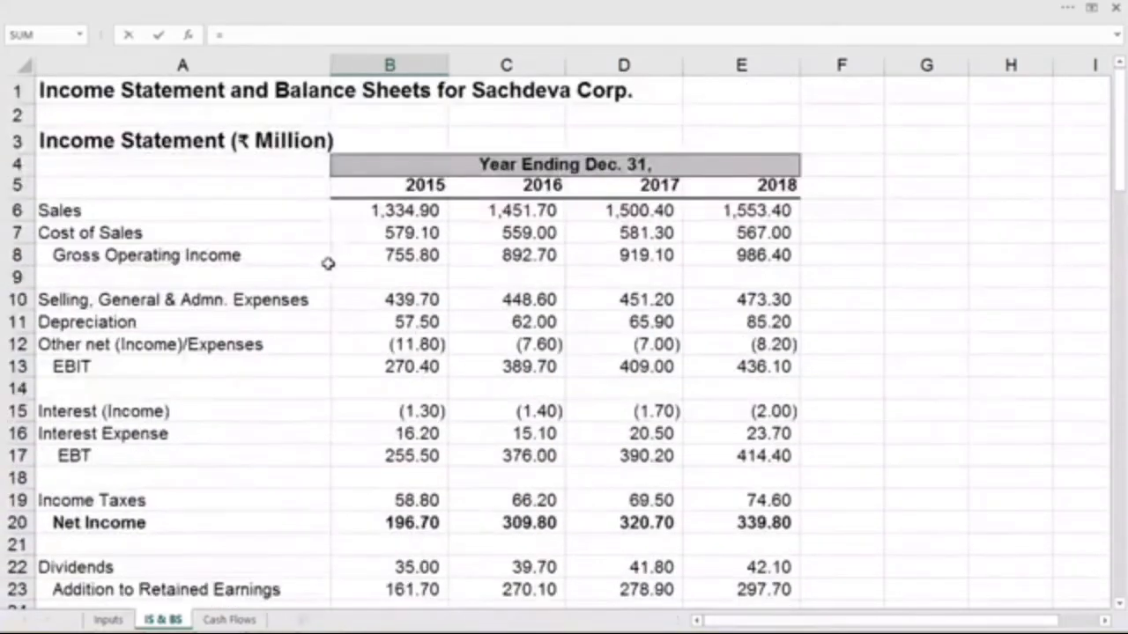
left_click(396, 369)
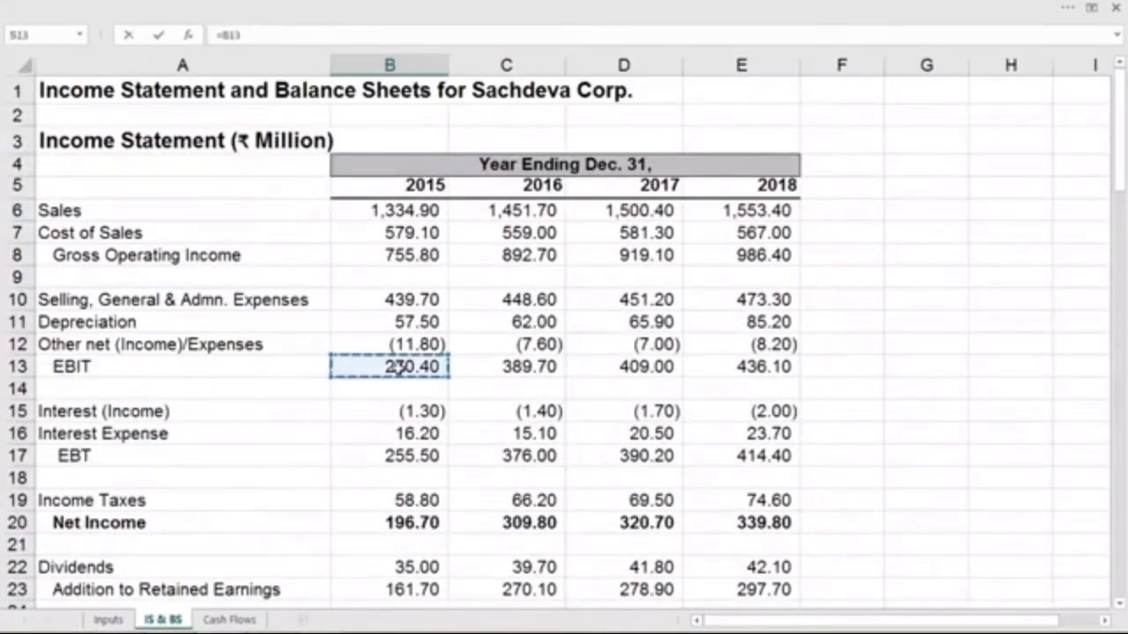
left_click(394, 32)
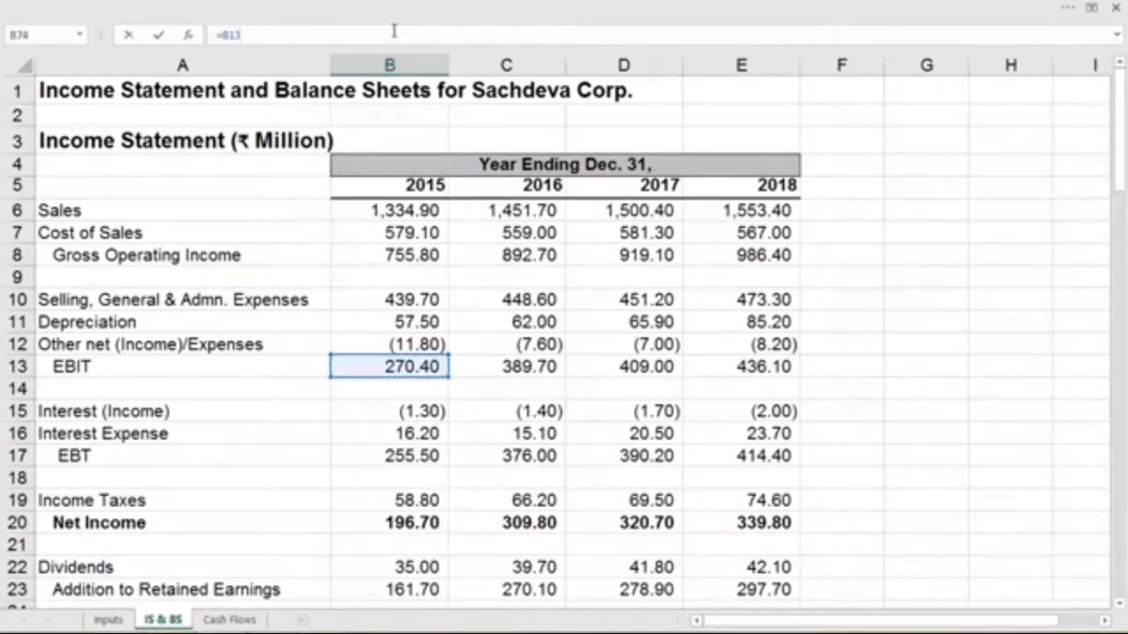
type("/")
left_click(401, 208)
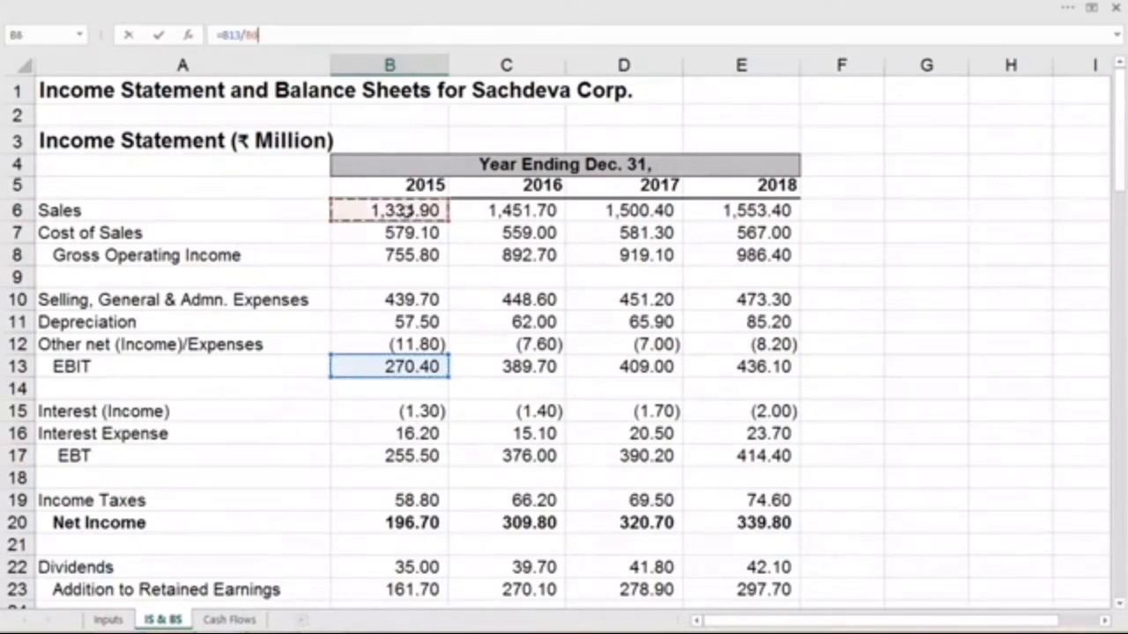
key("Return")
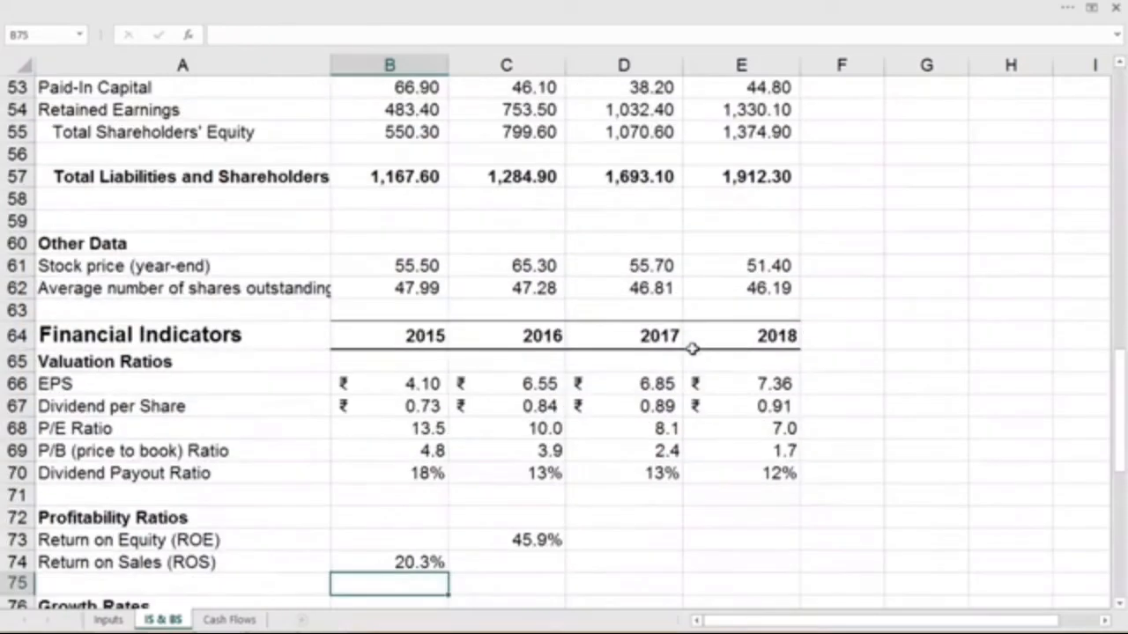
- Fill the ROE formula in C73 and the ROS formula in B74 across to 2018 in column E
scroll(660, 540, "down", 2)
scroll(660, 540, "down", 3)
left_click(519, 259)
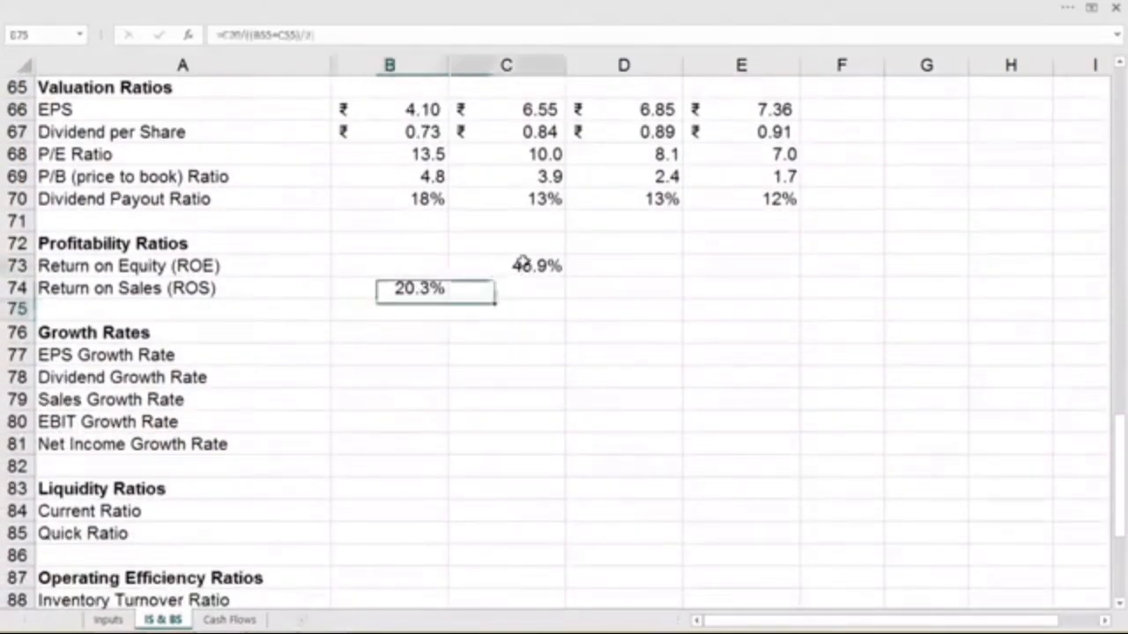
left_click_drag(564, 276, 798, 275)
left_click(429, 295)
left_click_drag(448, 299, 798, 299)
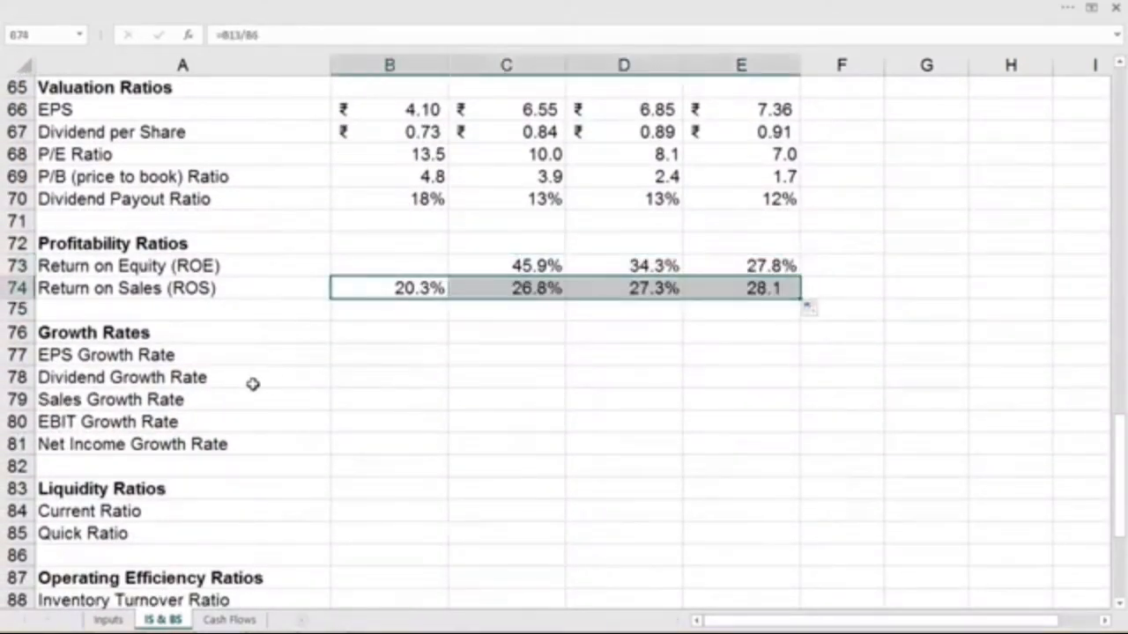
- Calculate the 2016 EPS growth rate in C77 from the 2016 and 2015 EPS, using =C66/B66-1
scroll(312, 365, "down", 2)
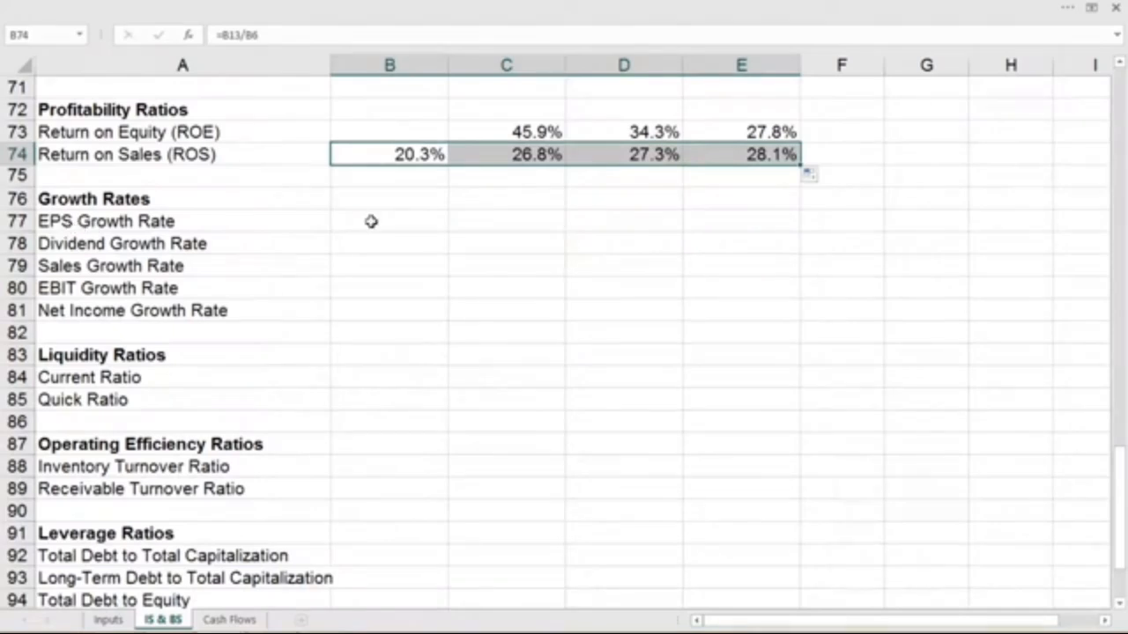
scroll(373, 220, "up", 4)
left_click(423, 203)
left_click(513, 202)
scroll(267, 438, "down", 1)
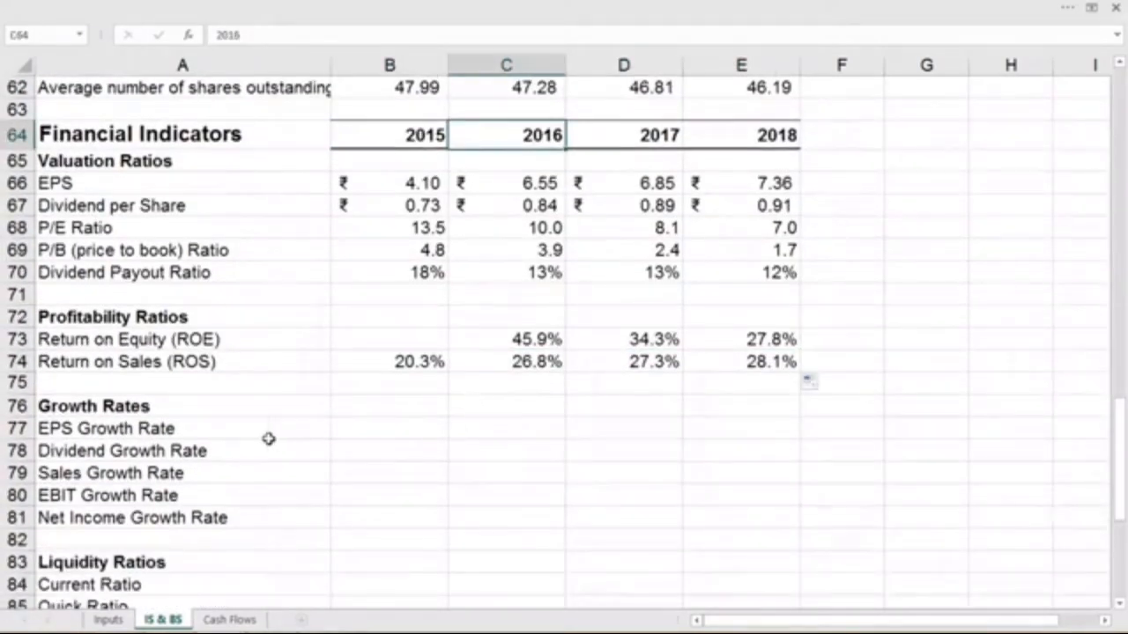
left_click(513, 427)
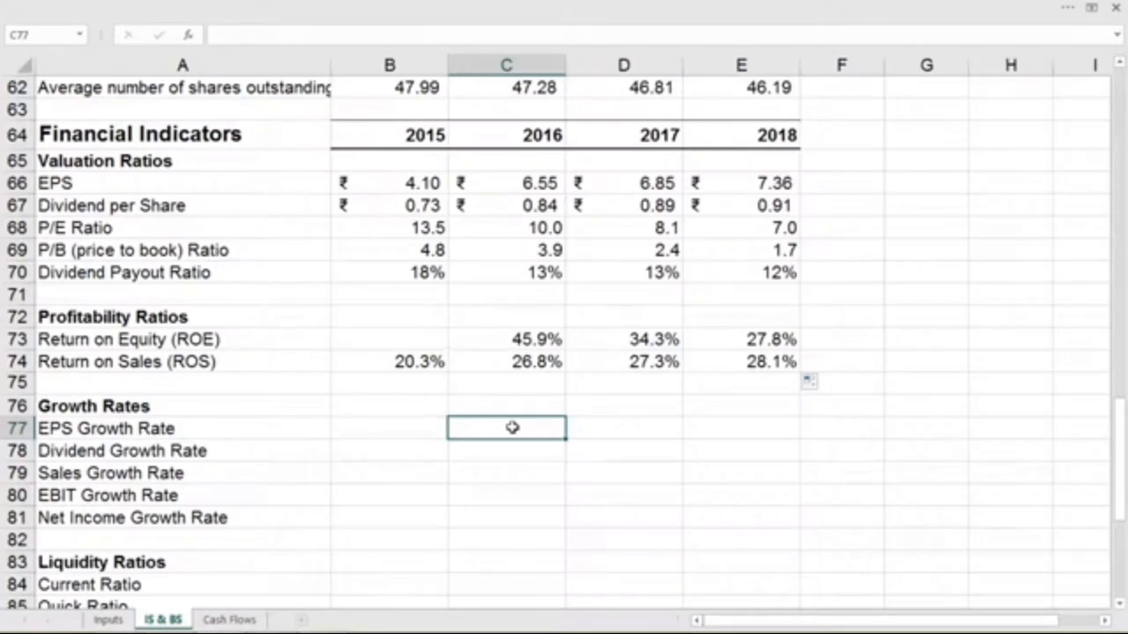
key("Up")
key("Up")
key("Up")
key("Up")
key("Up")
key("Up")
key("Up")
key("Up")
key("Up")
key("Up")
key("Up")
key("Up")
key("Up")
key("Down")
key("Down")
key("Down")
key("Down")
key("Down")
key("Down")
key("Down")
key("Down")
key("Down")
key("Down")
key("Down")
key("Down")
key("Down")
type("=")
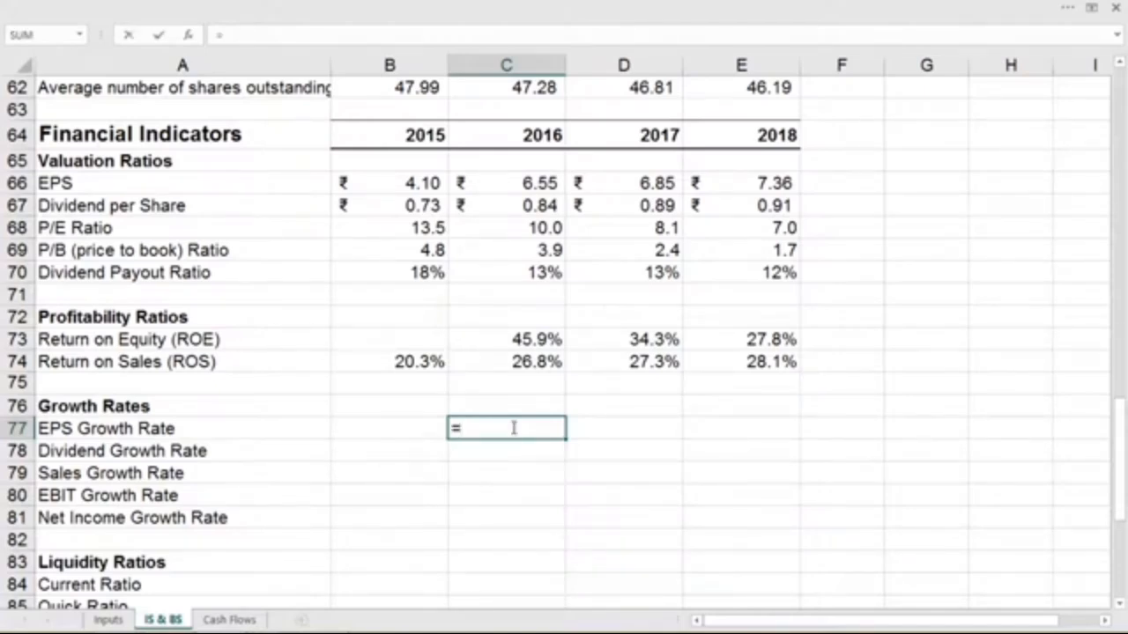
left_click(524, 183)
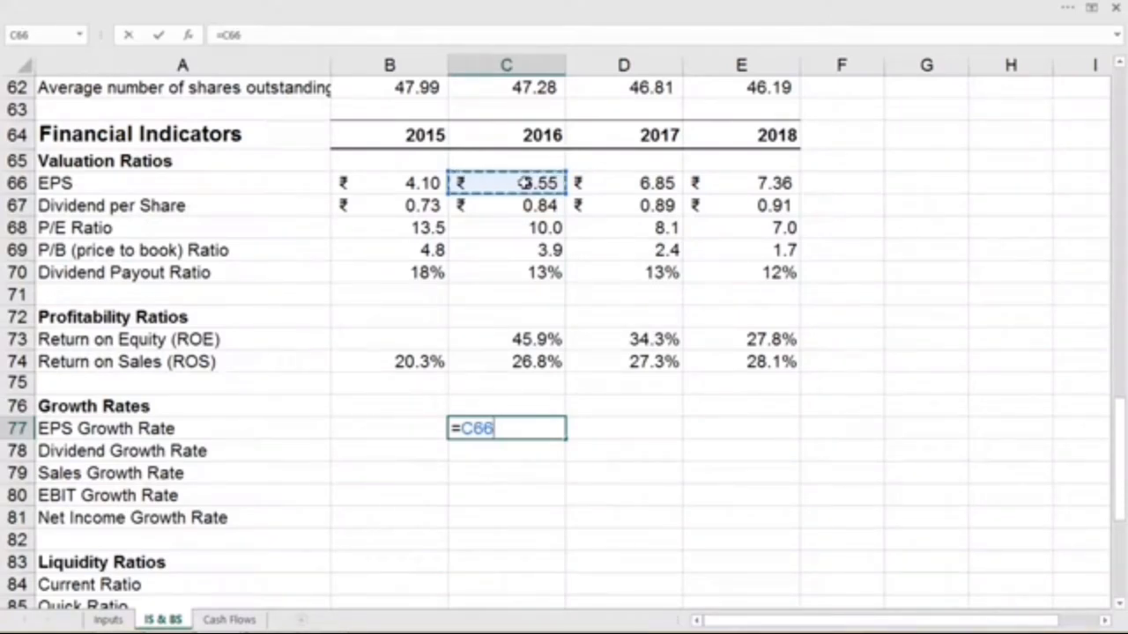
type("/")
left_click(421, 183)
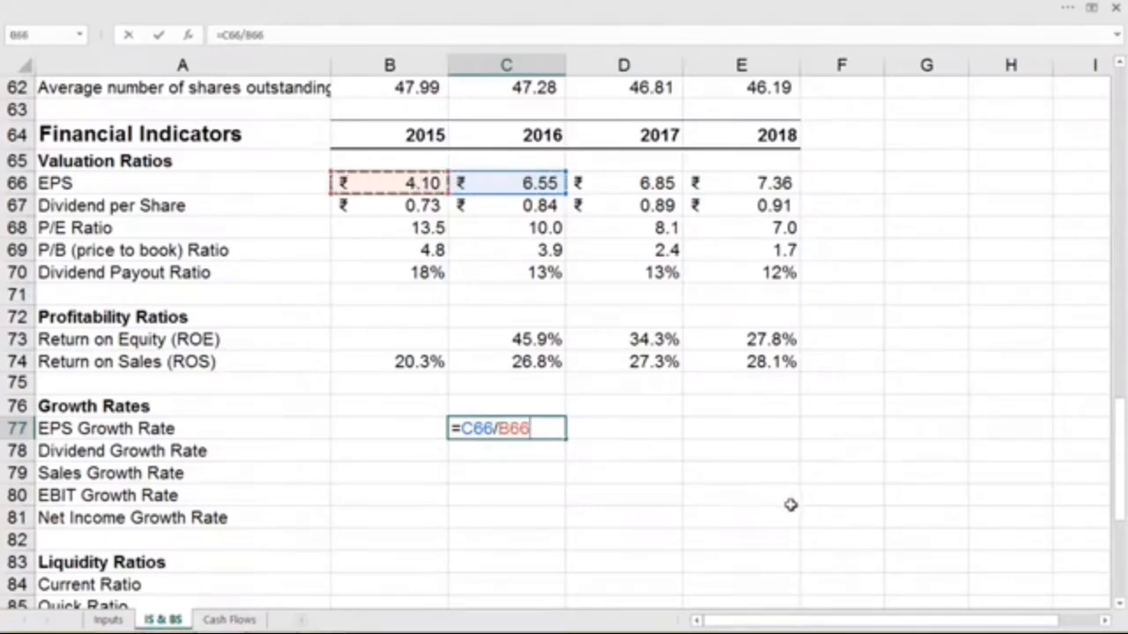
type("-1")
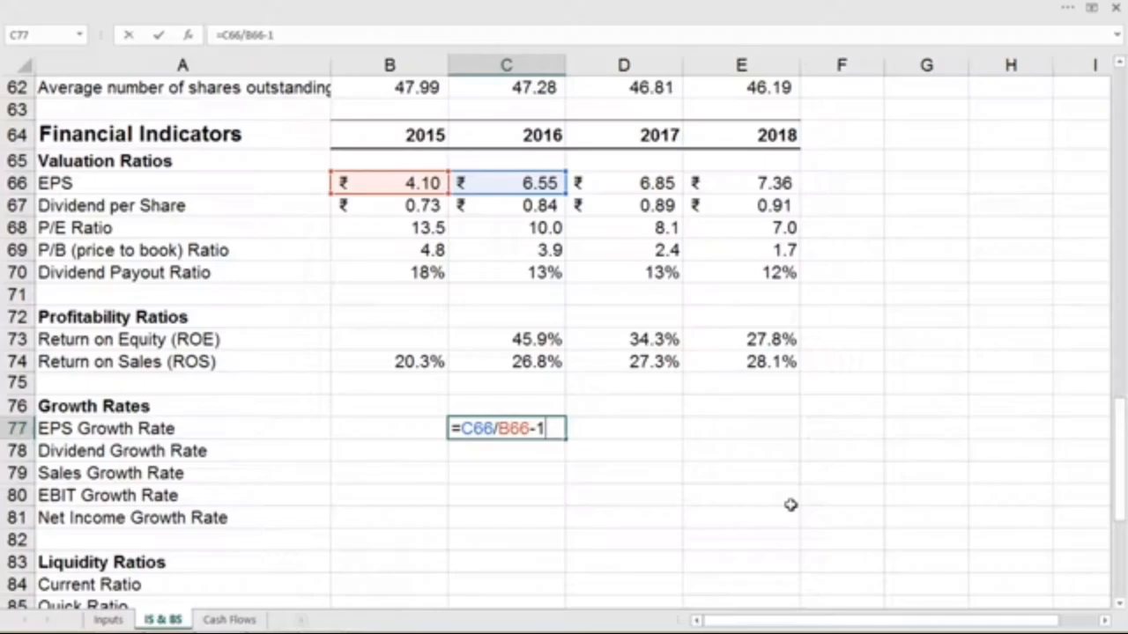
key("Return")
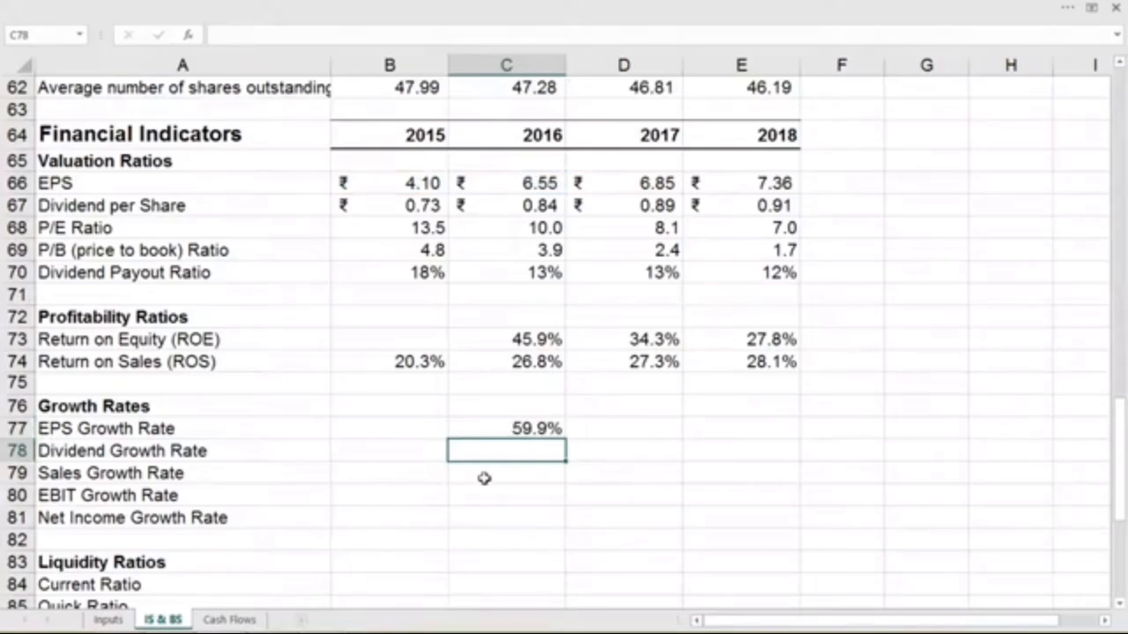
- Calculate the 2016 dividend growth rate in C78 from the 2016 and 2015 dividends per share, using =C67/B67-1
type("=")
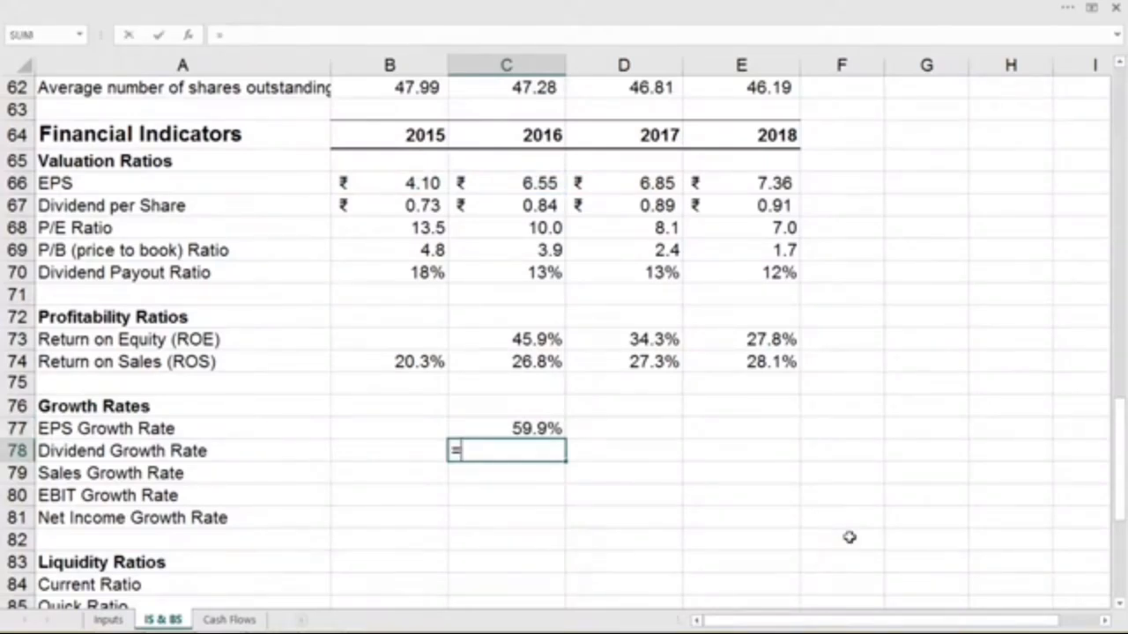
left_click(496, 205)
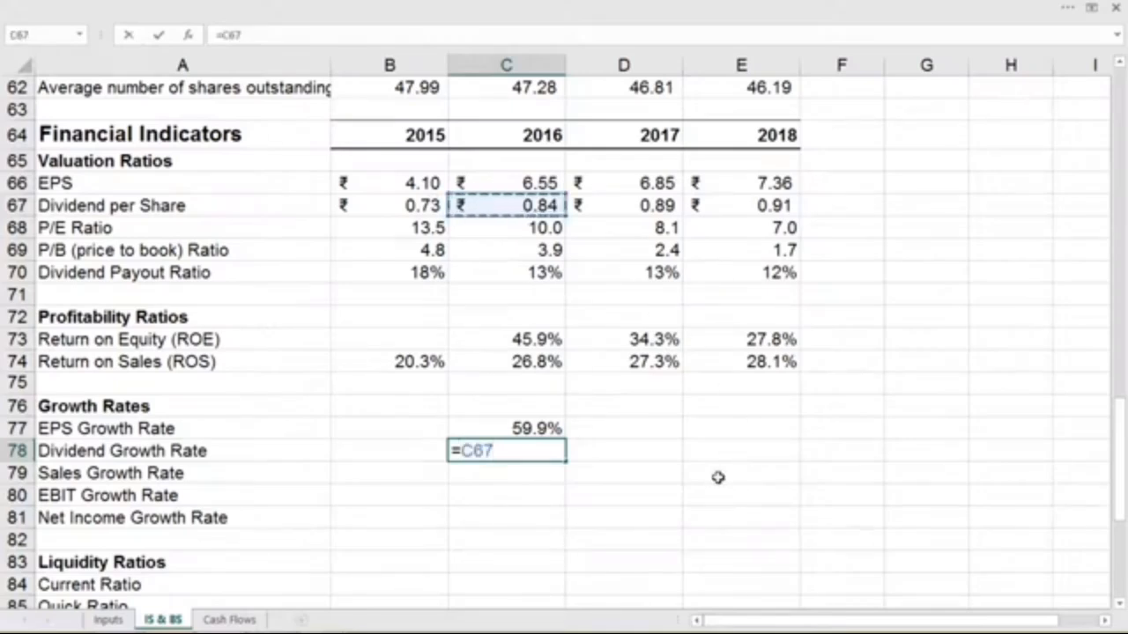
type("-")
key("BackSpace")
type("/")
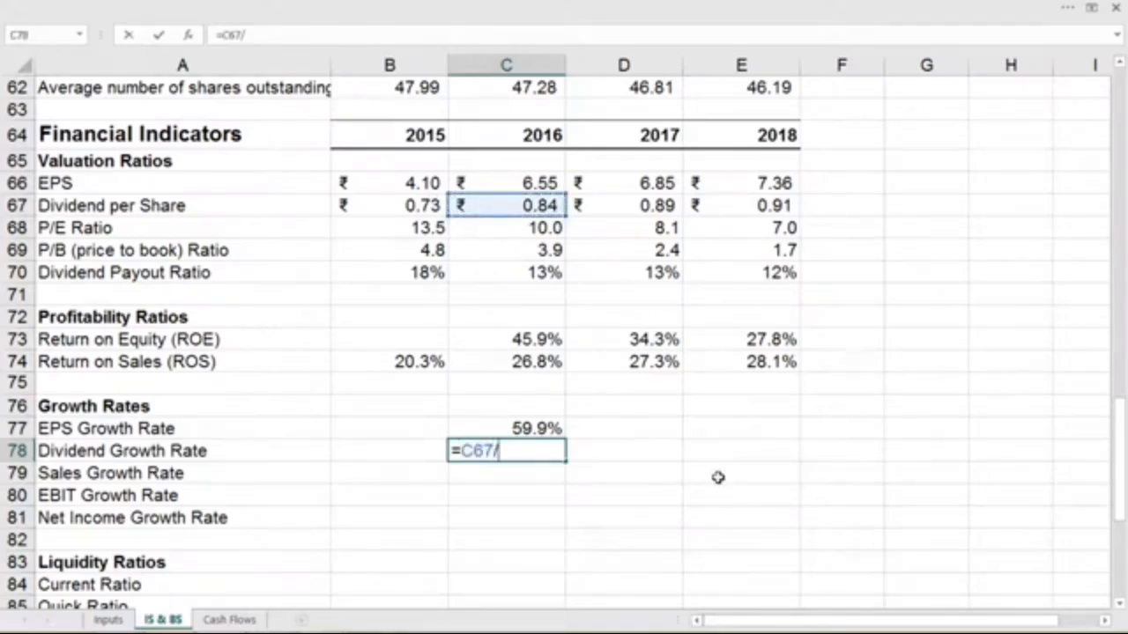
left_click(436, 204)
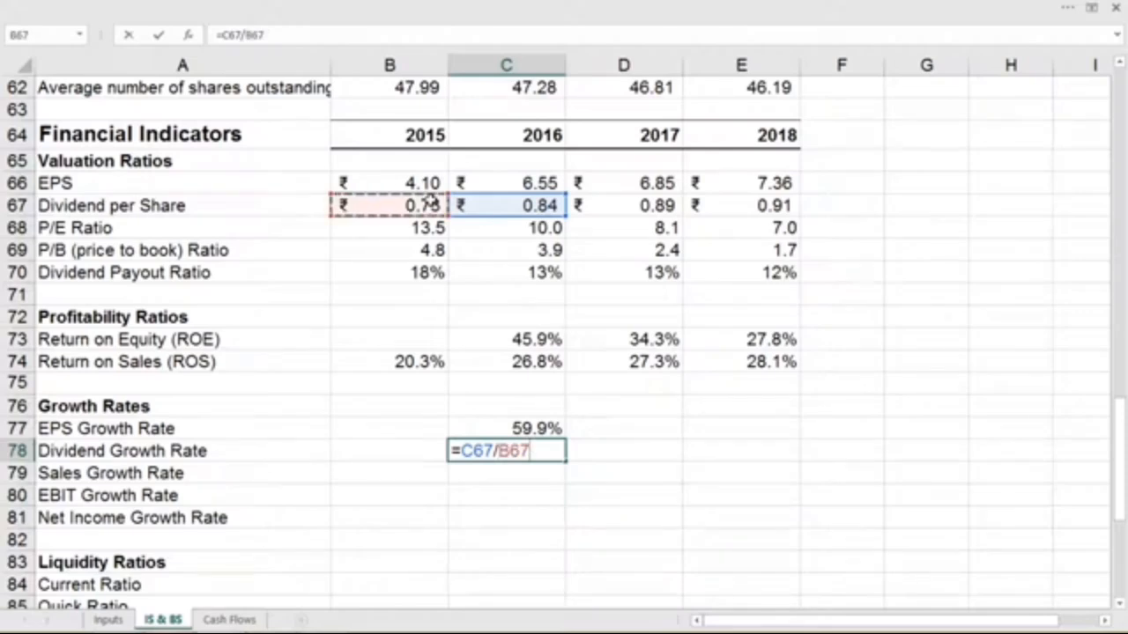
type("-1")
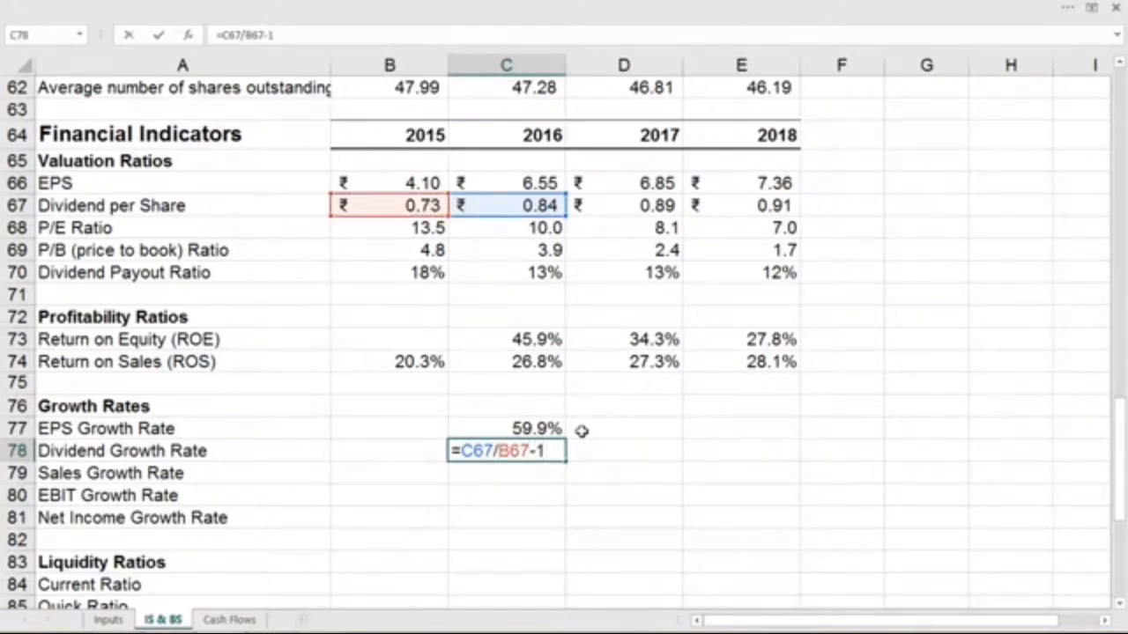
key("Return")
- Calculate the 2016 sales growth rate in C79 from the income statement's 2016 and 2015 sales, using =C6/B6-1
type("=")
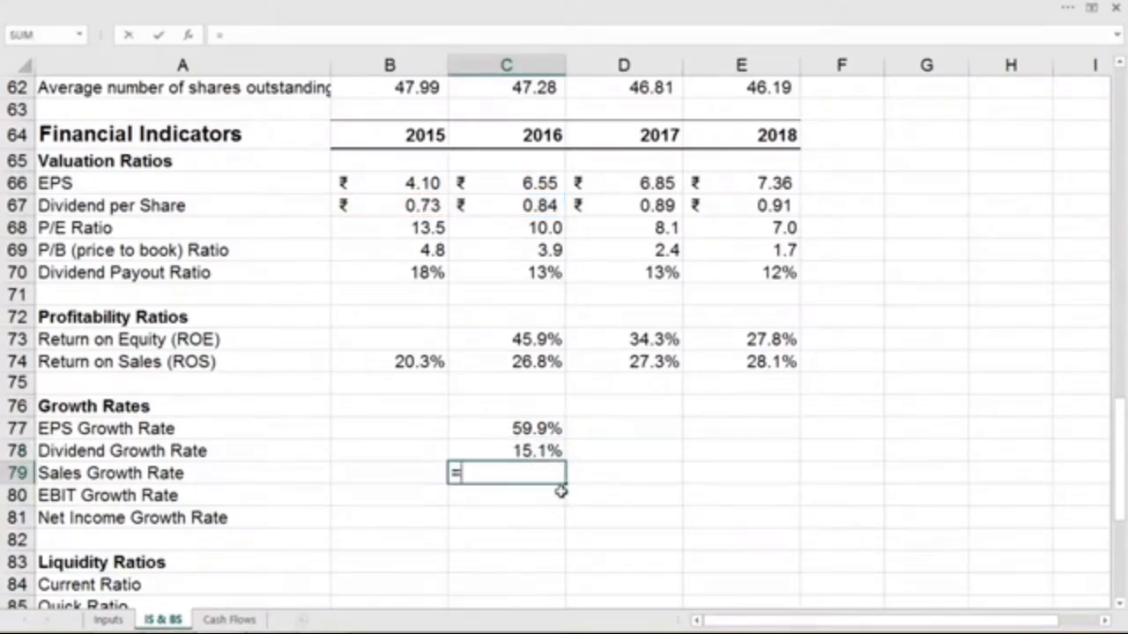
scroll(624, 476, "up", 20)
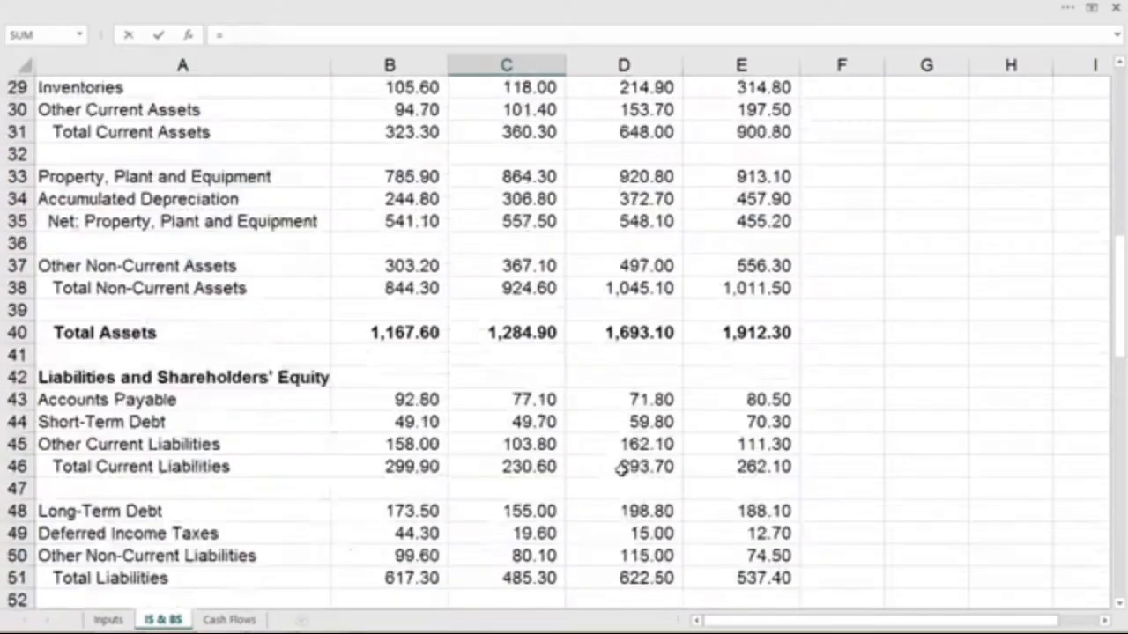
scroll(623, 471, "up", 1)
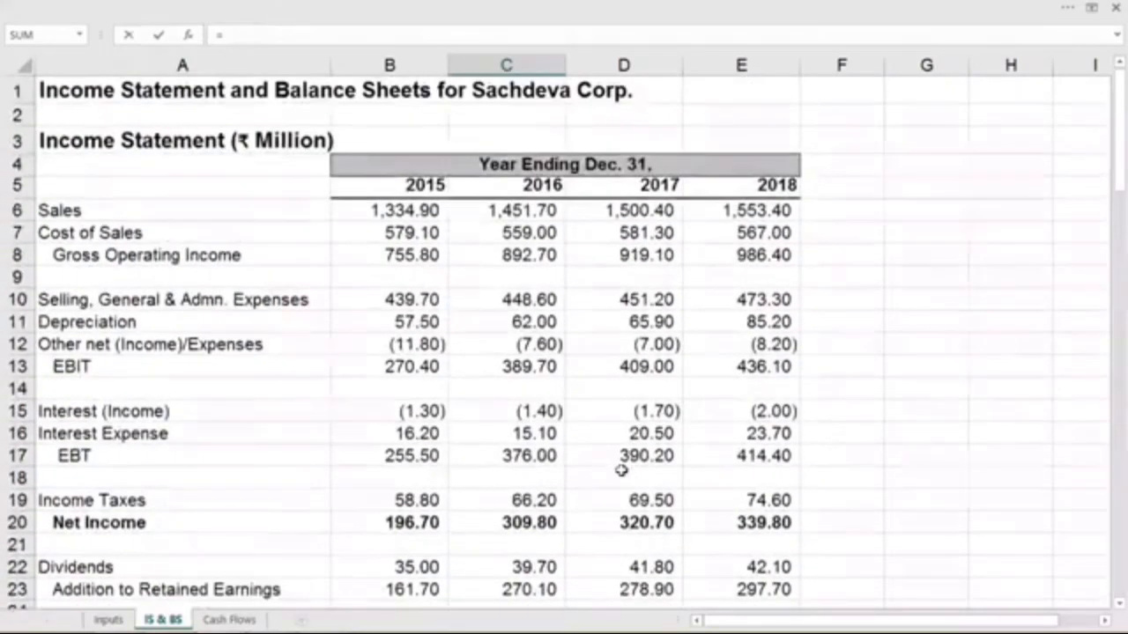
left_click(523, 209)
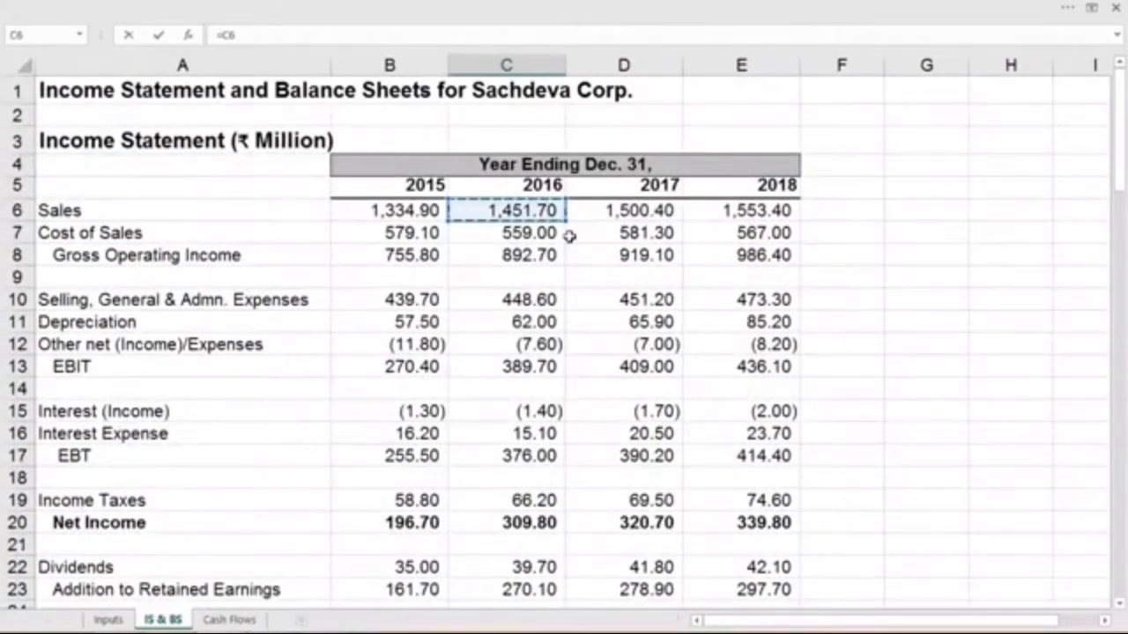
type("/")
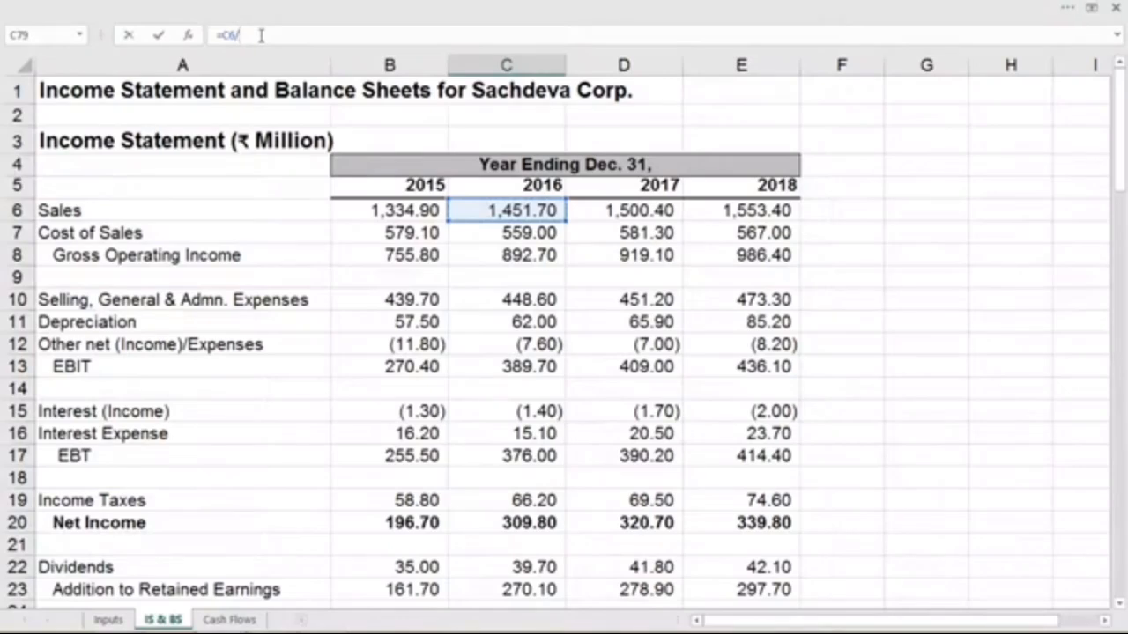
left_click(432, 209)
type("-")
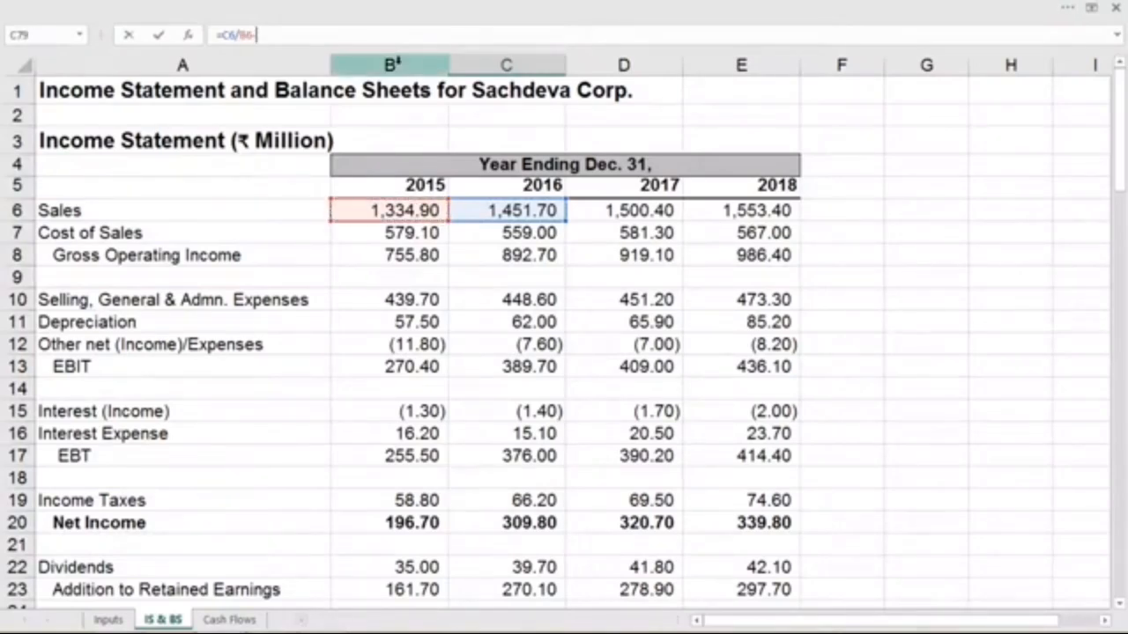
type("1")
key("Return")
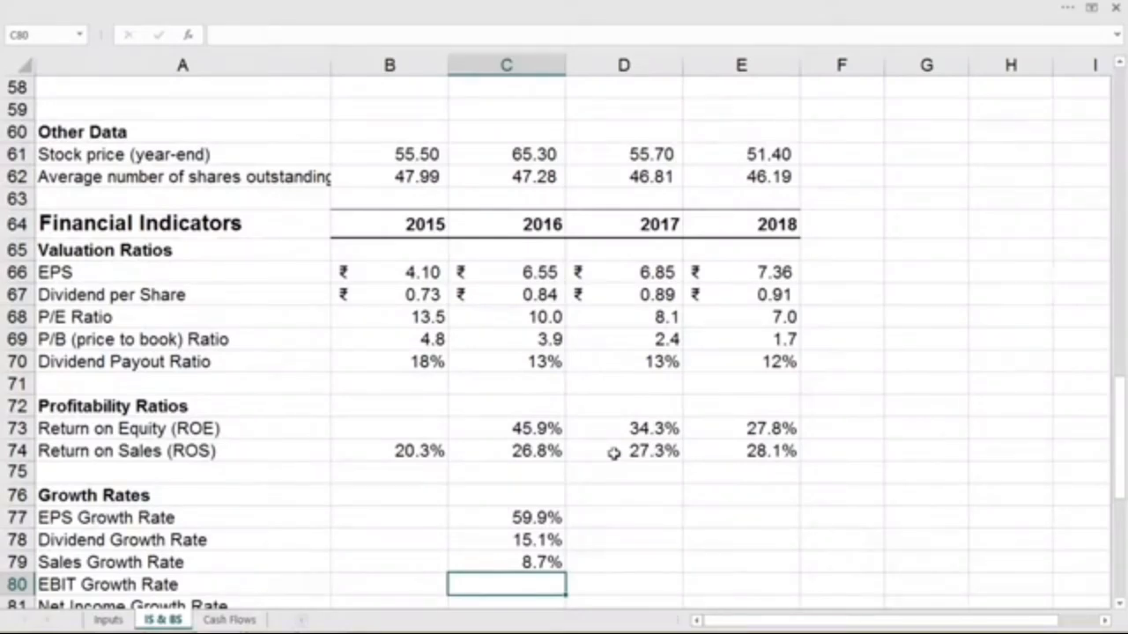
- Calculate the 2016 EBIT growth rate in C80 from the 2016 and 2015 EBIT, using =C13/B13-1
scroll(614, 453, "down", 1)
type("=")
scroll(614, 453, "up", 14)
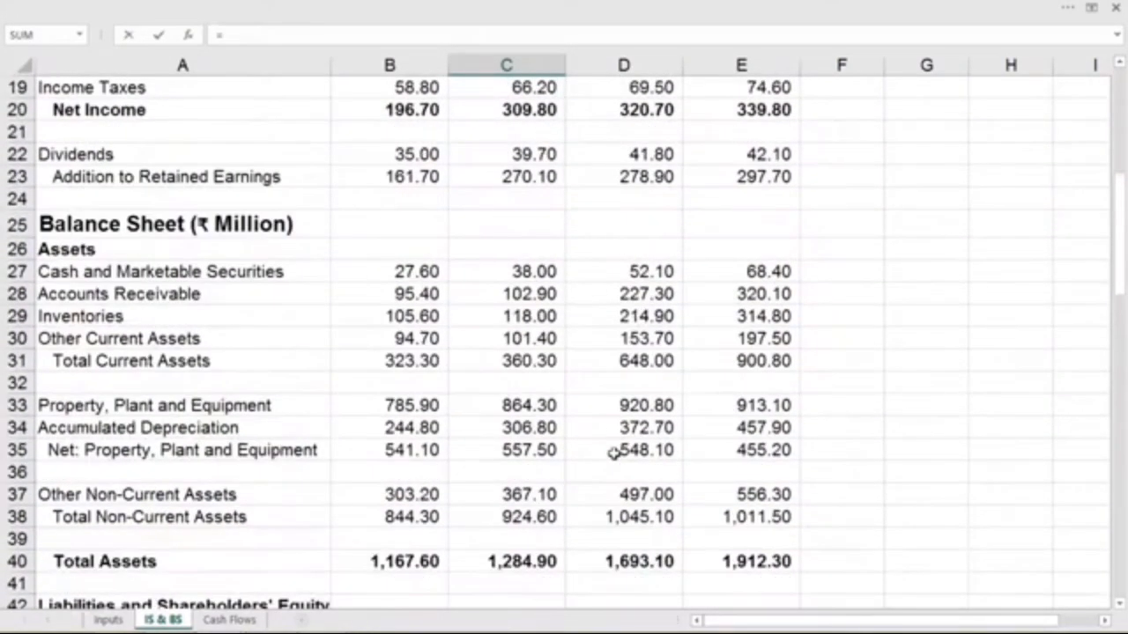
scroll(615, 453, "up", 4)
left_click(507, 223)
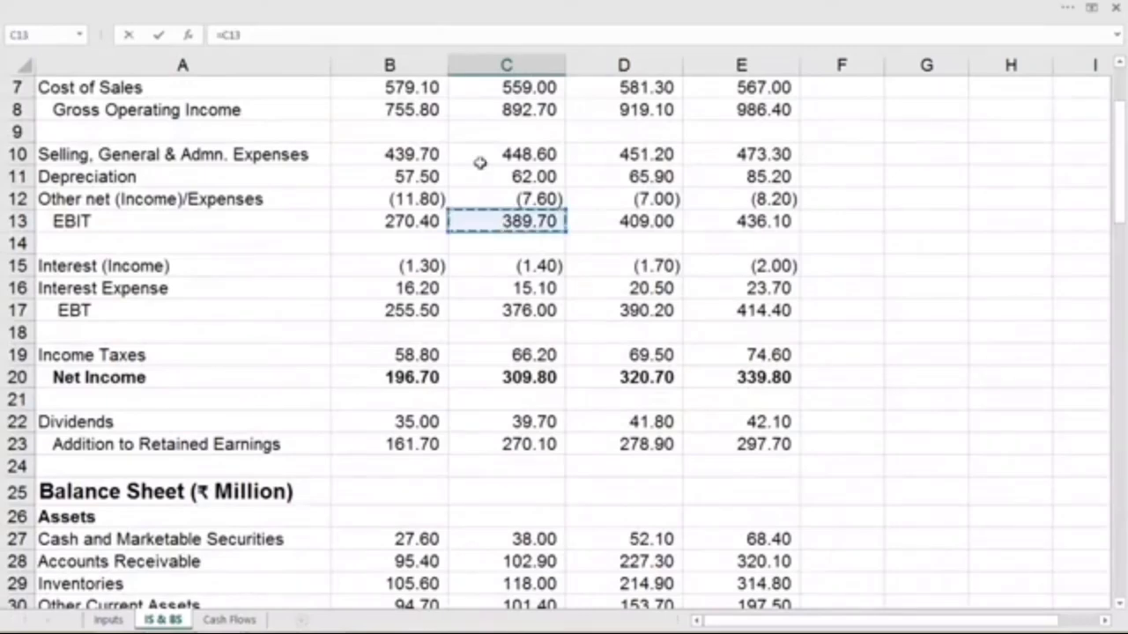
type("/")
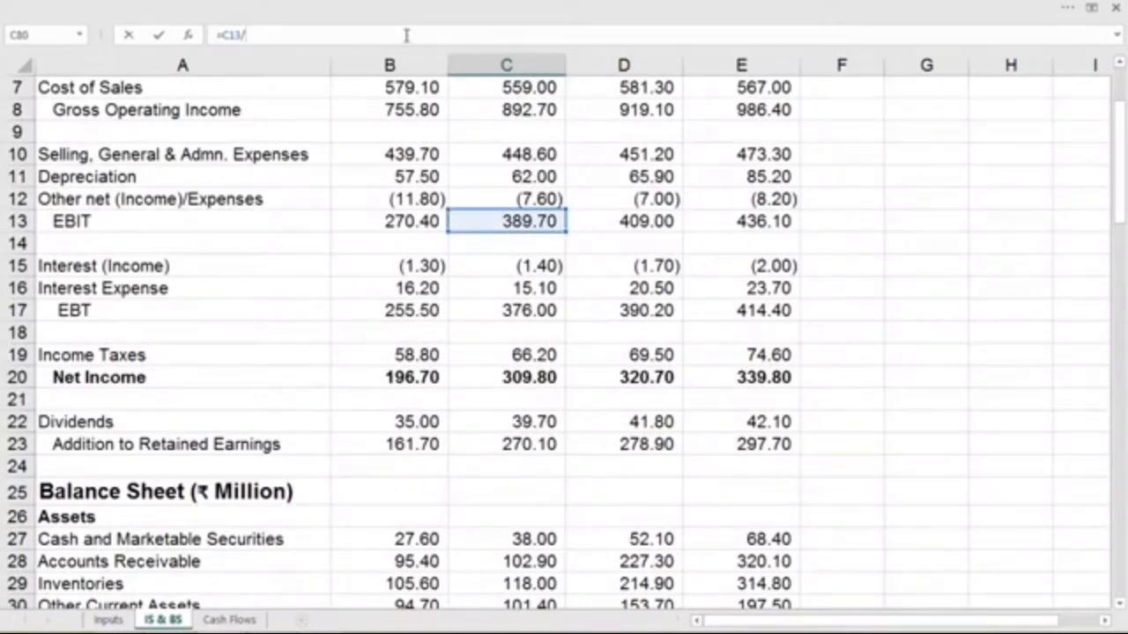
left_click(415, 224)
type("-1")
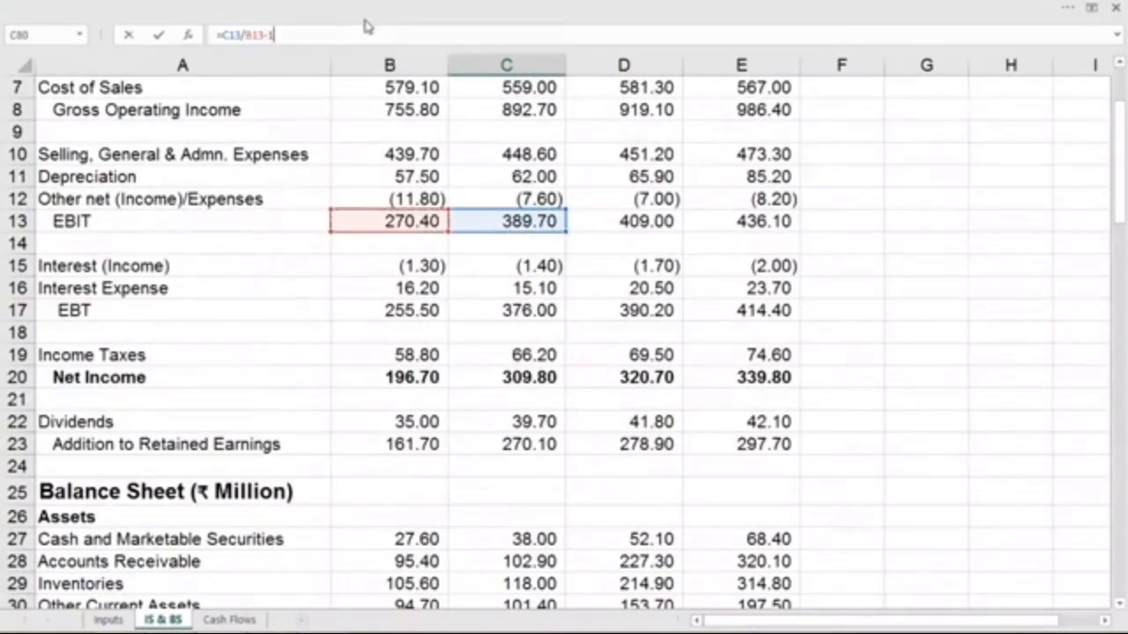
key("Return")
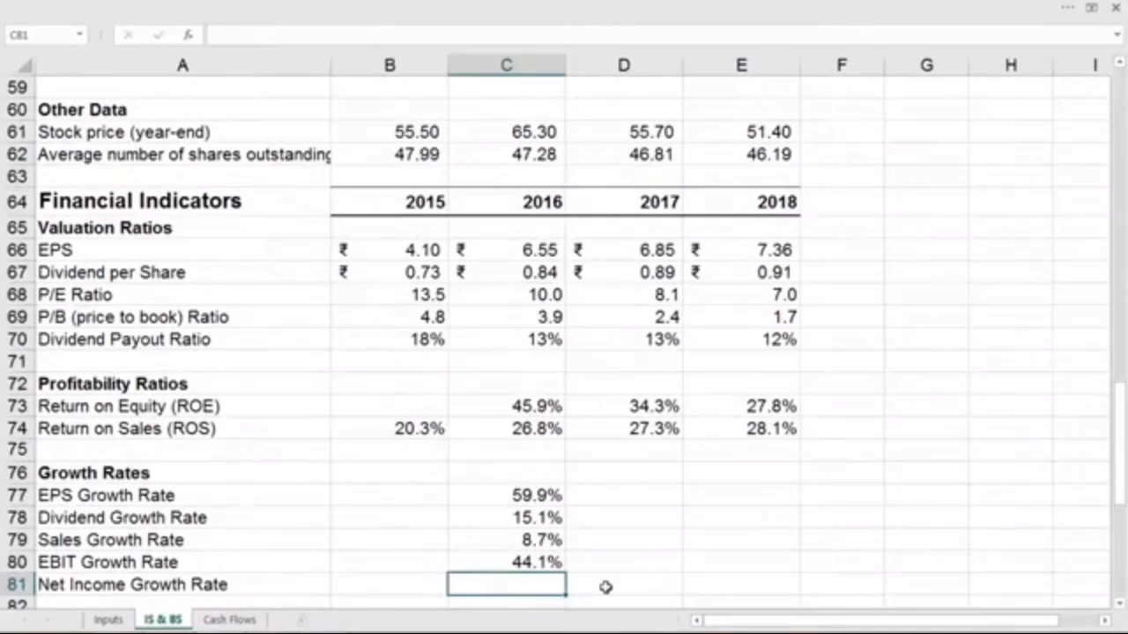
- Calculate the 2016 net income growth rate in C81 from the 2016 and 2015 net income, using =C20/B20-1
type("=")
scroll(614, 574, "up", 12)
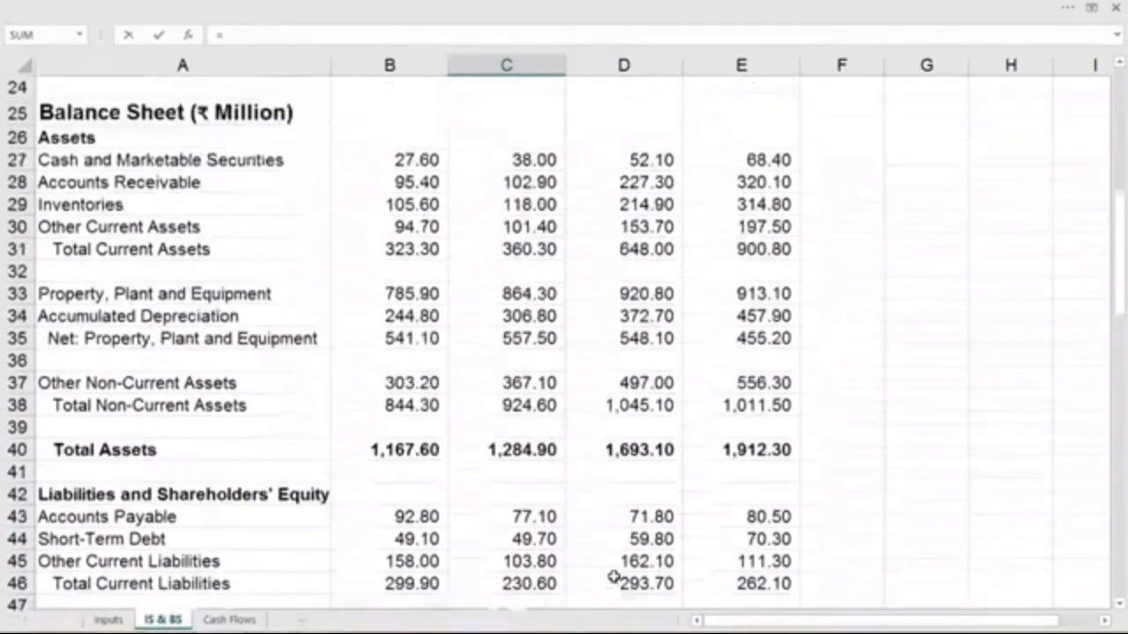
scroll(614, 571, "up", 2)
left_click(536, 152)
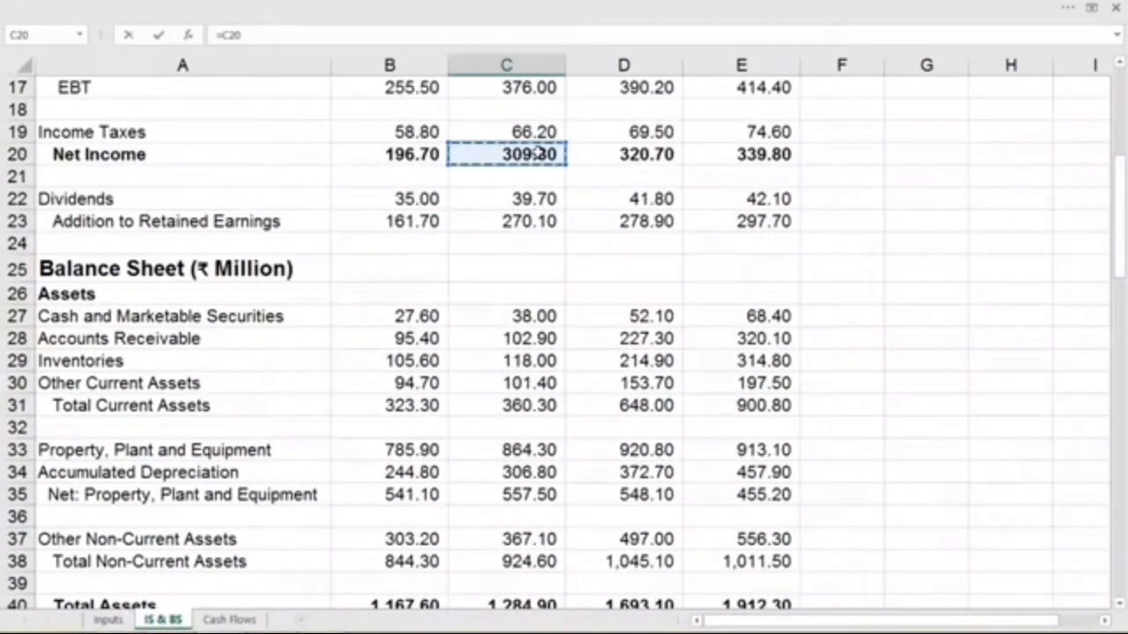
type("/")
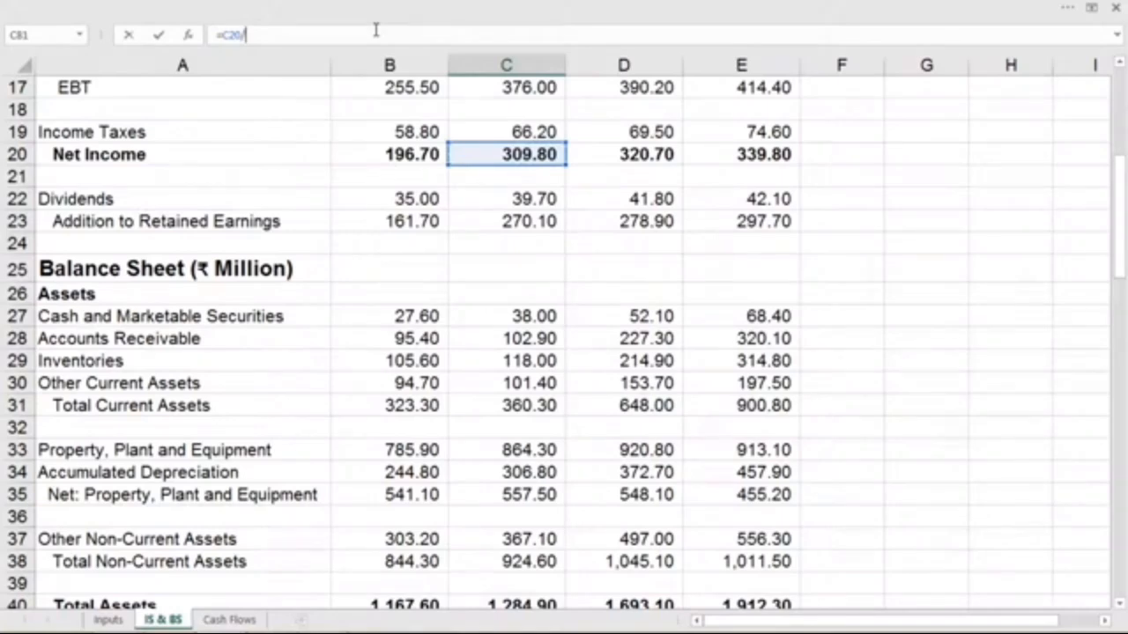
left_click(364, 157)
type("-1")
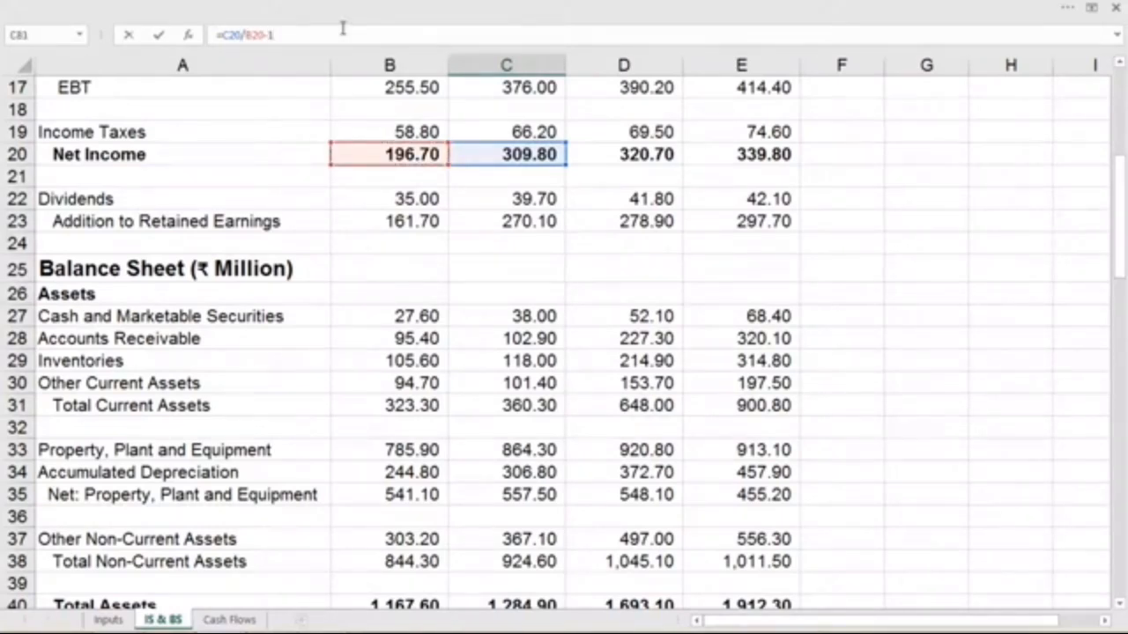
key("Return")
- Fill the five growth rate formulas in C77:C81 across to 2018 in column E
scroll(523, 291, "down", 2)
left_click(527, 332)
left_click_drag(527, 330, 775, 430)
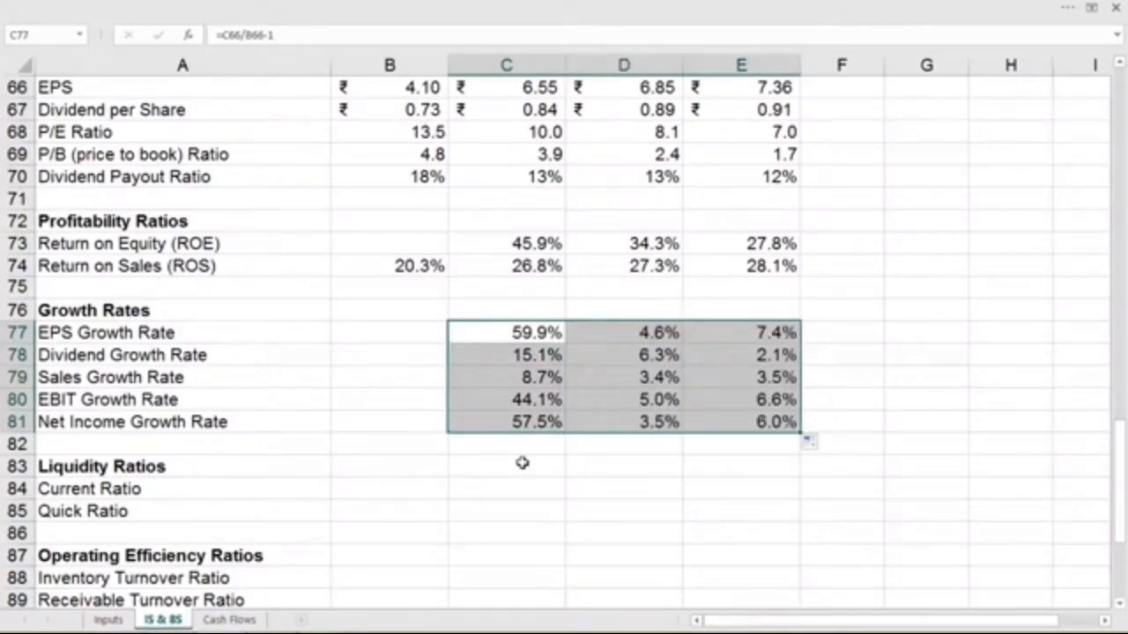
- Calculate the 2015 current ratio in B84 as total current assets divided by total current liabilities, using =B31/B46
scroll(523, 463, "down", 2)
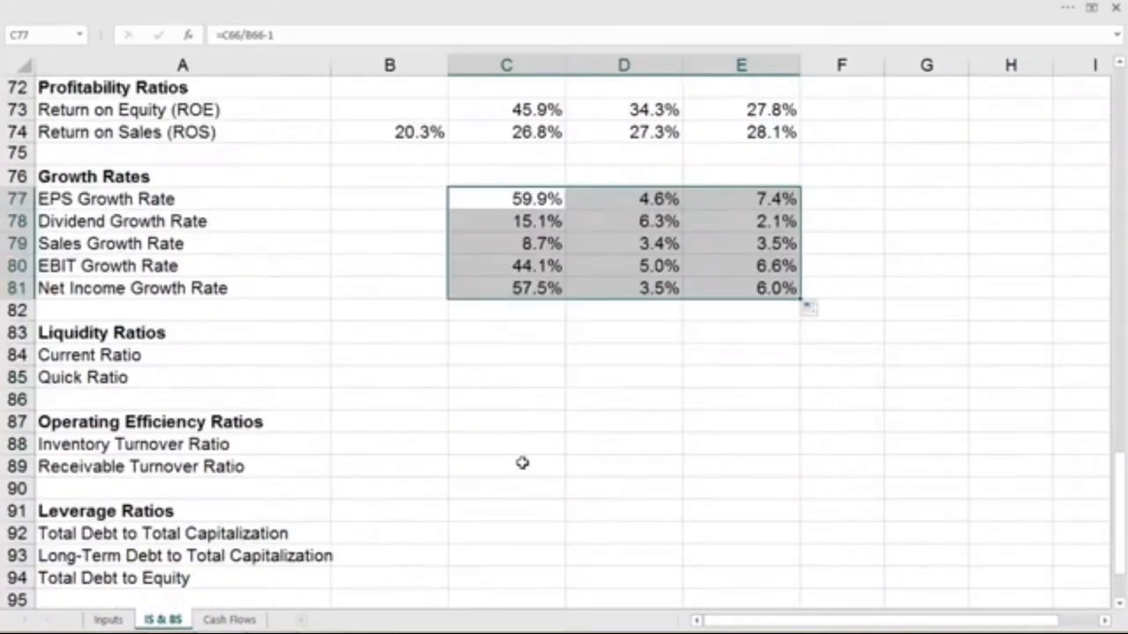
left_click(415, 338)
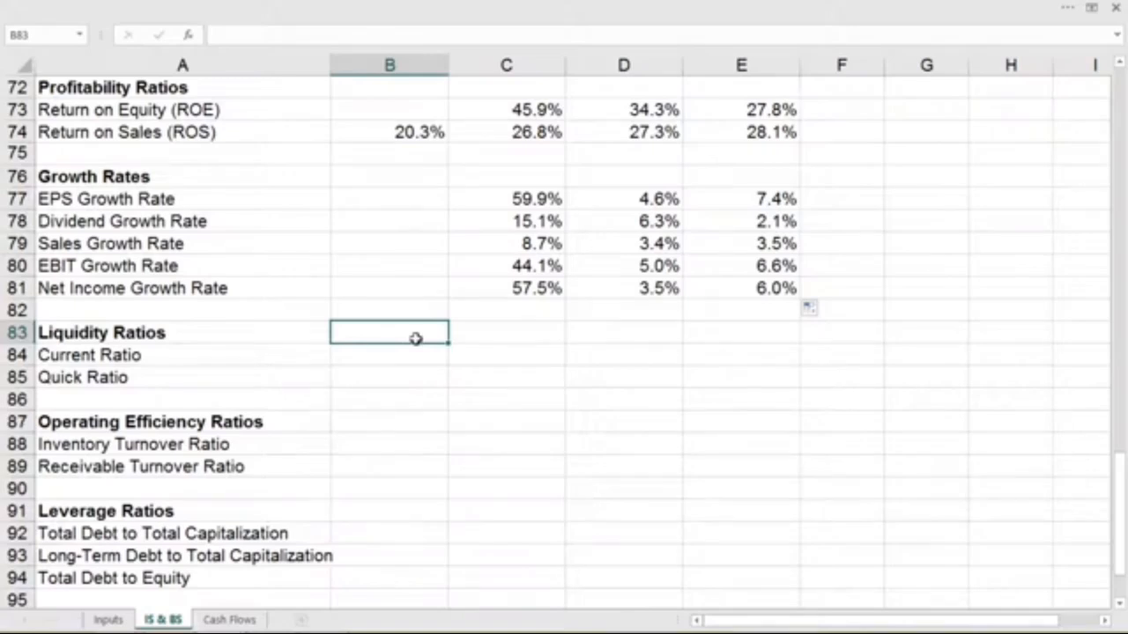
left_click(202, 356)
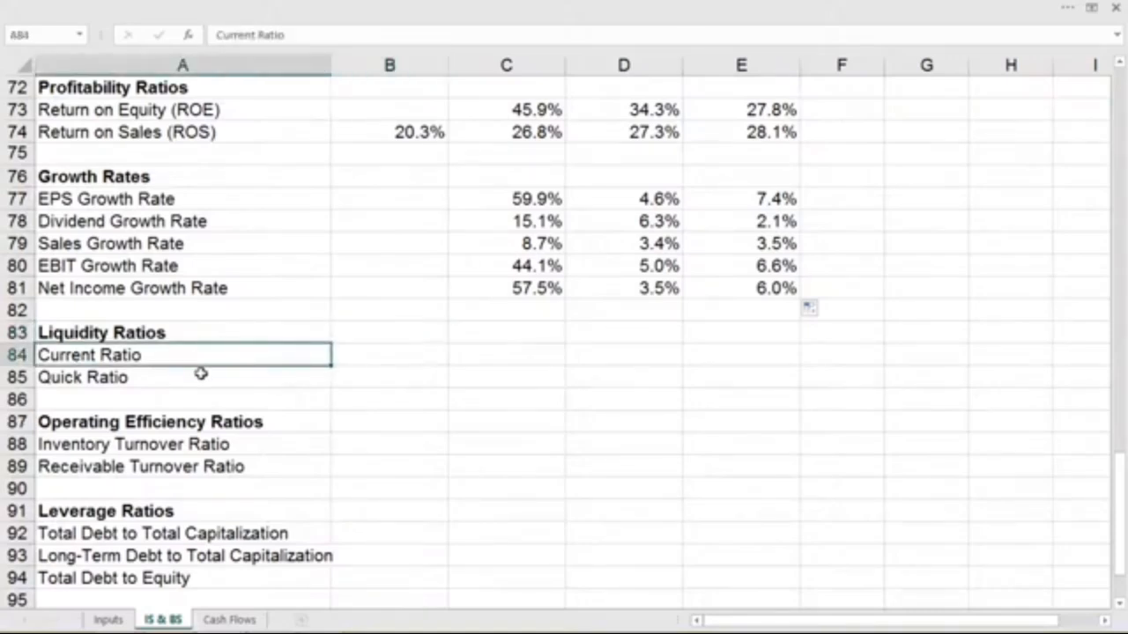
left_click(201, 375)
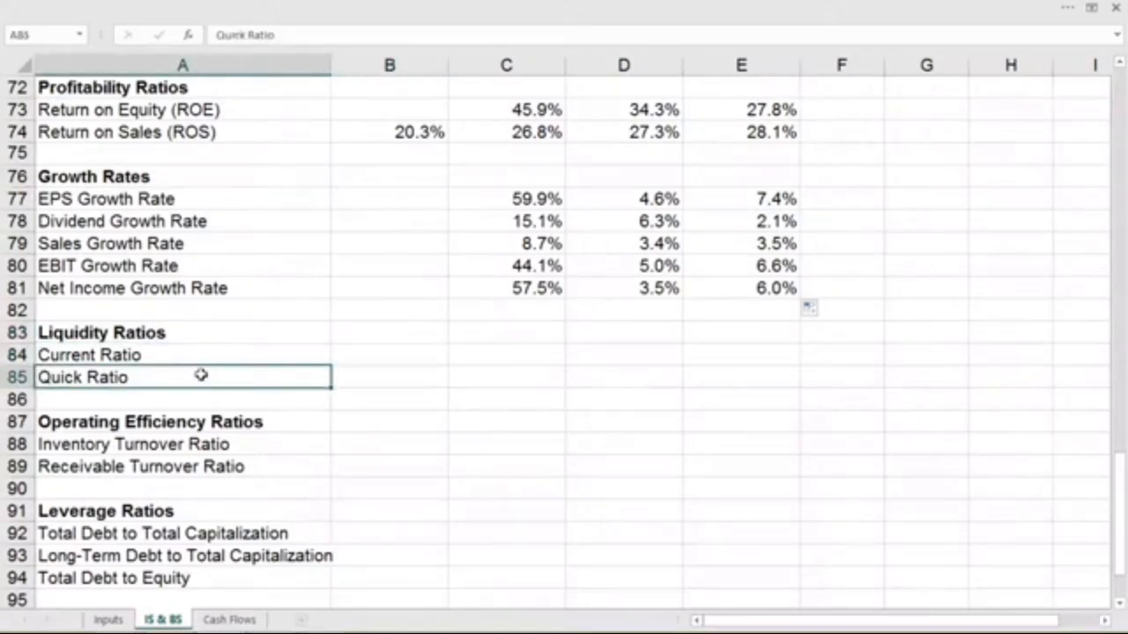
left_click(378, 361)
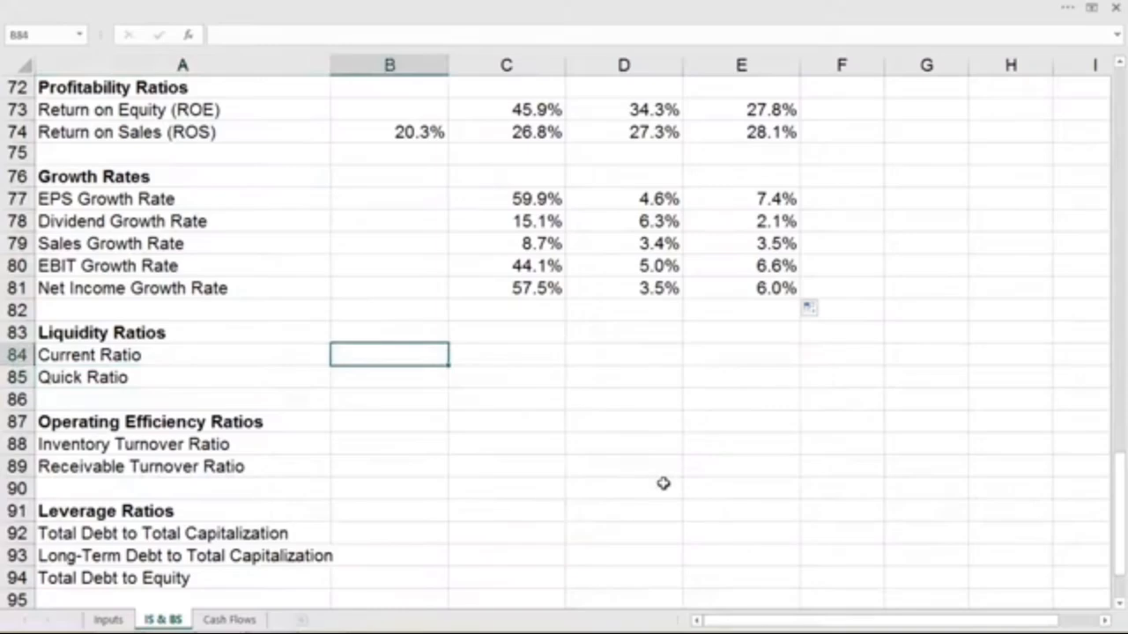
type("=")
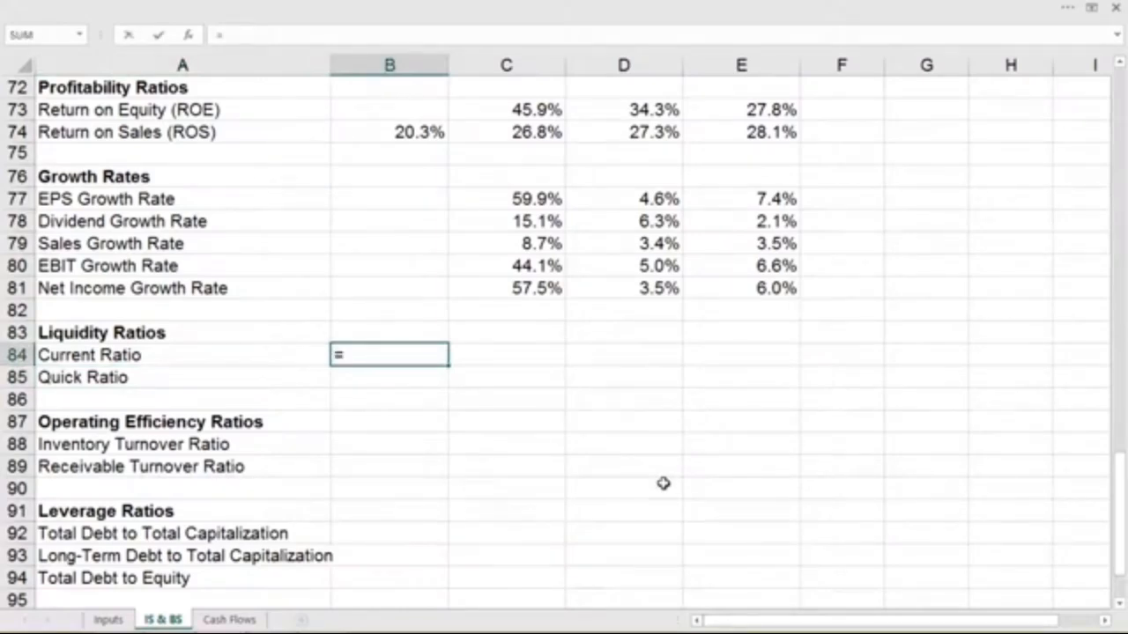
scroll(664, 484, "up", 15)
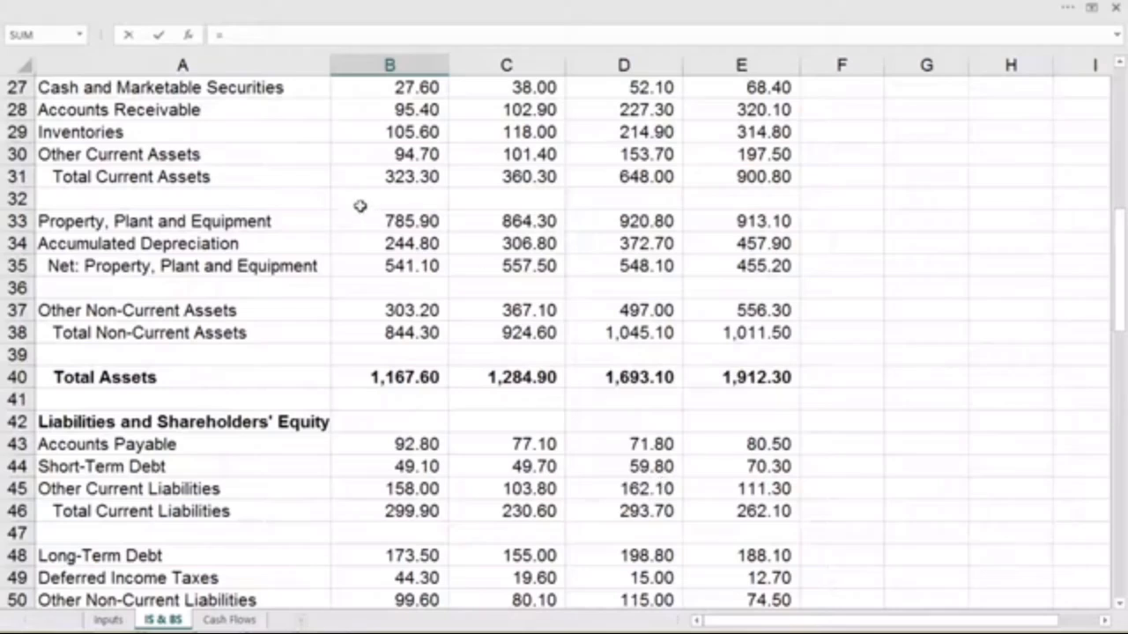
left_click(382, 180)
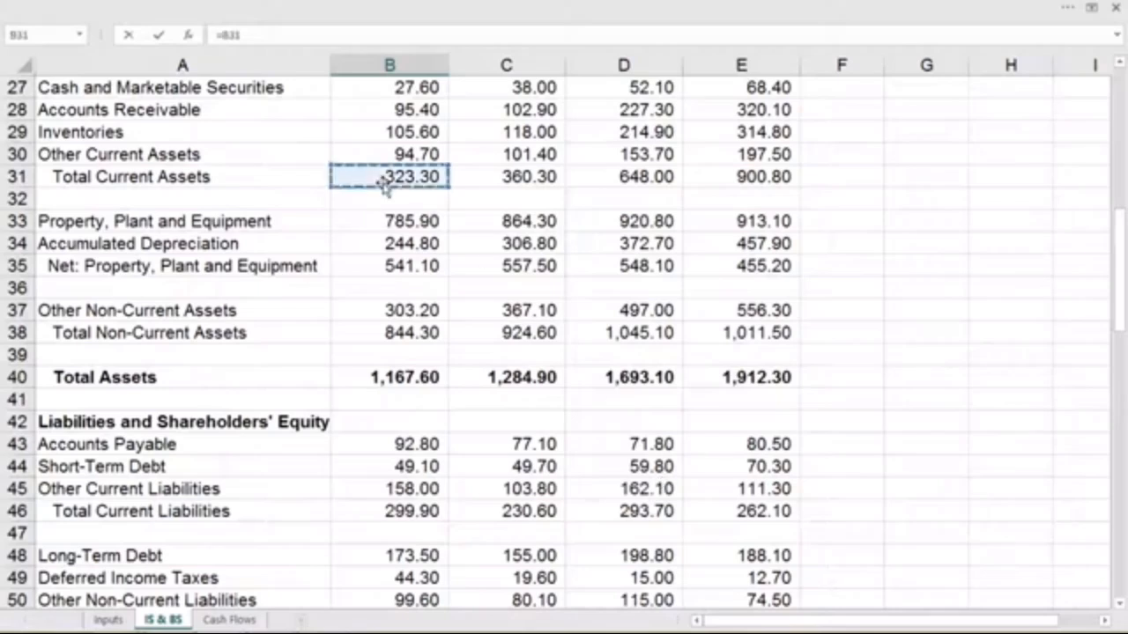
left_click(359, 31)
type("/")
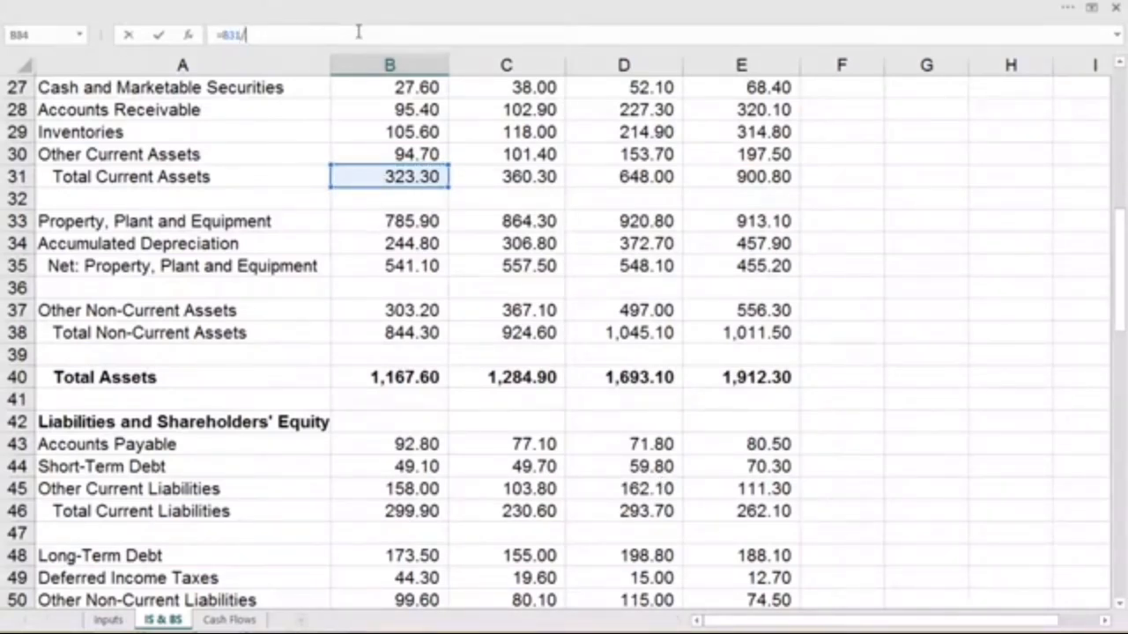
left_click(397, 513)
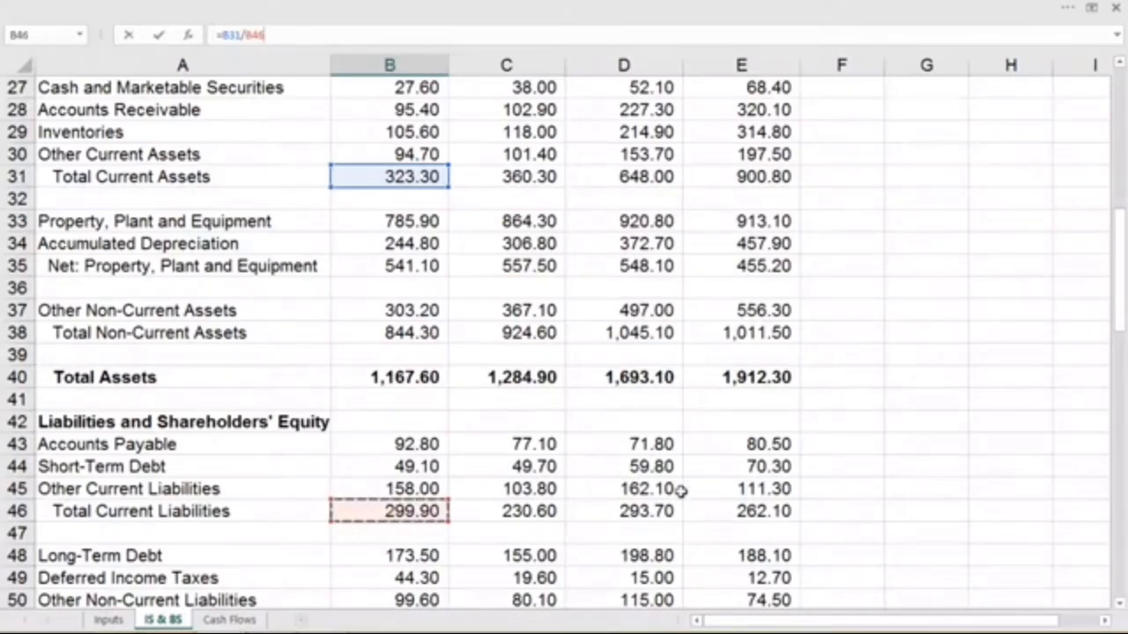
key("Return")
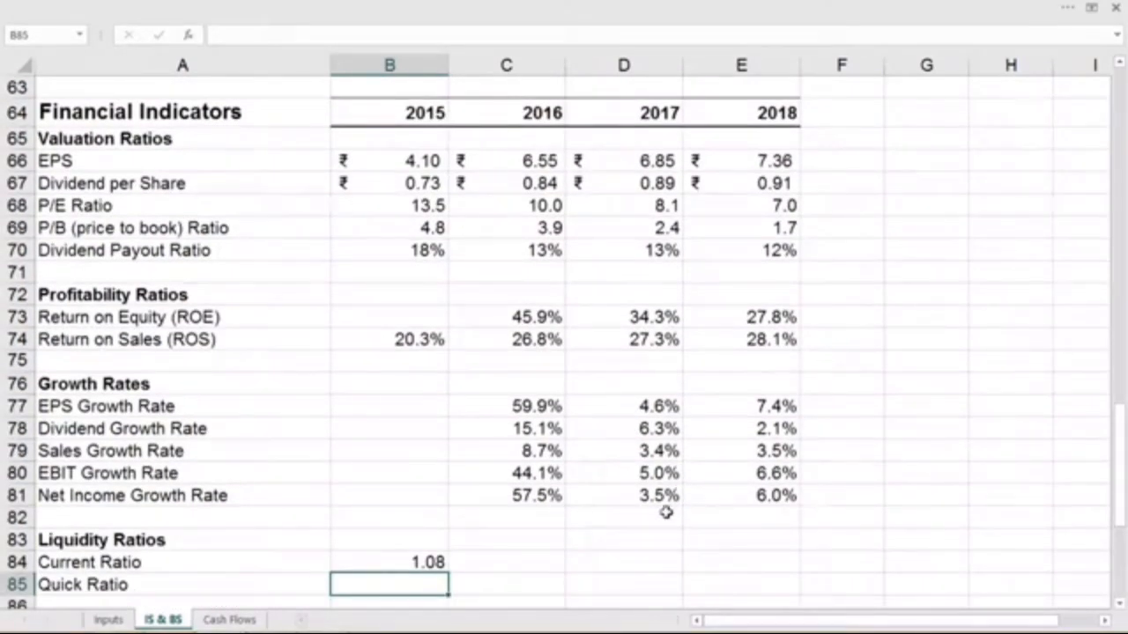
- Calculate the 2015 quick ratio in B85 as cash plus accounts receivable divided by total current liabilities, using =(B27+B28)/B46
type("=(")
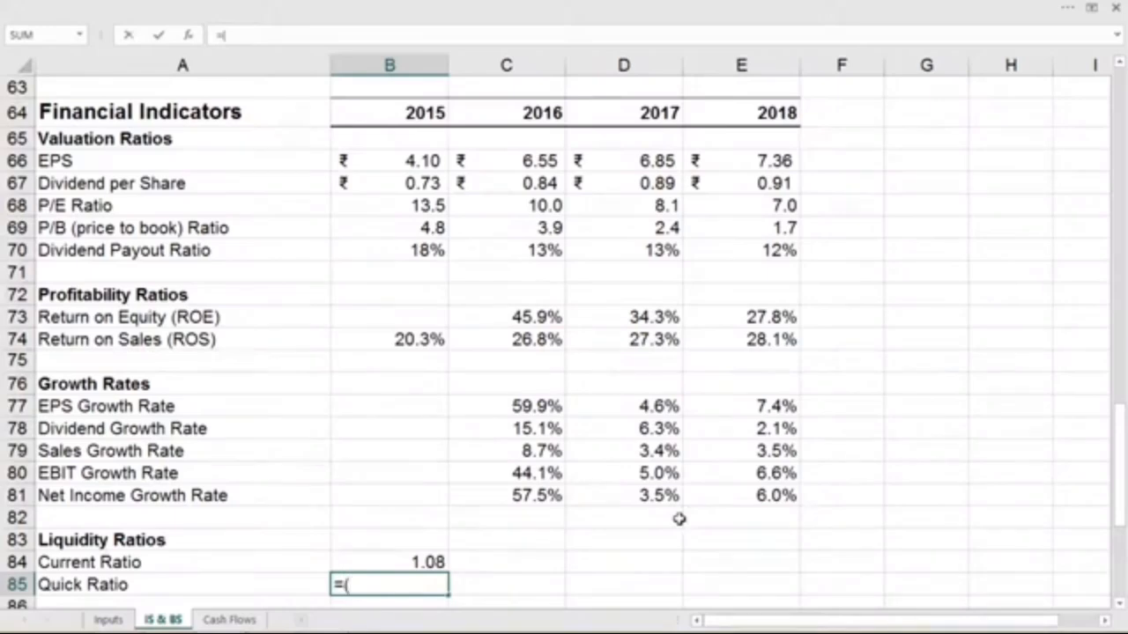
scroll(599, 423, "up", 16)
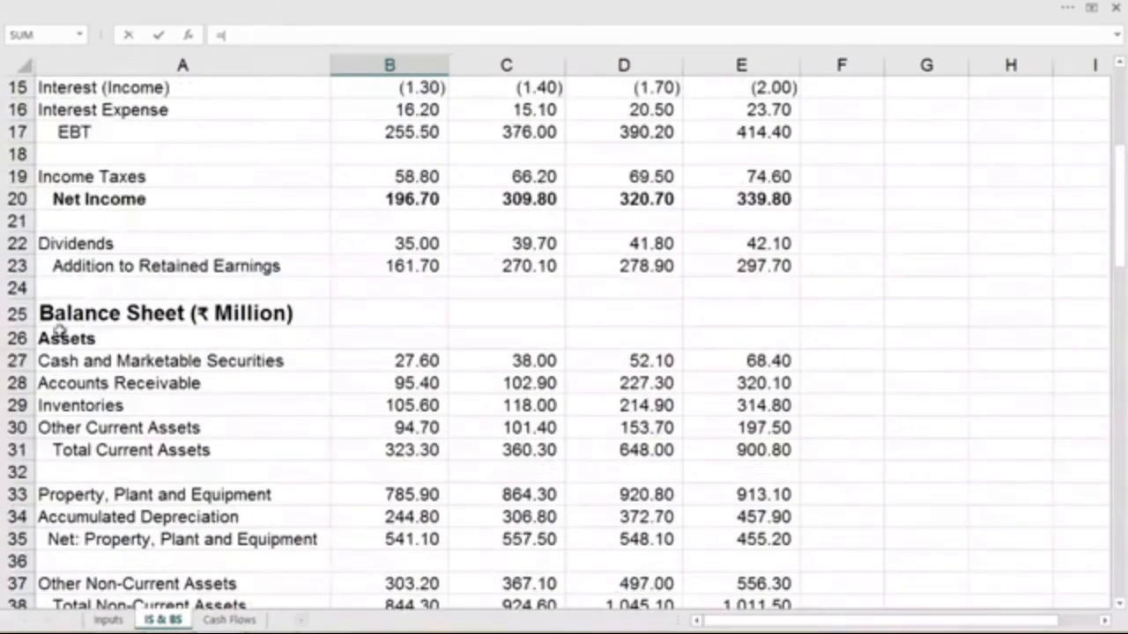
left_click(397, 359)
left_click(310, 36)
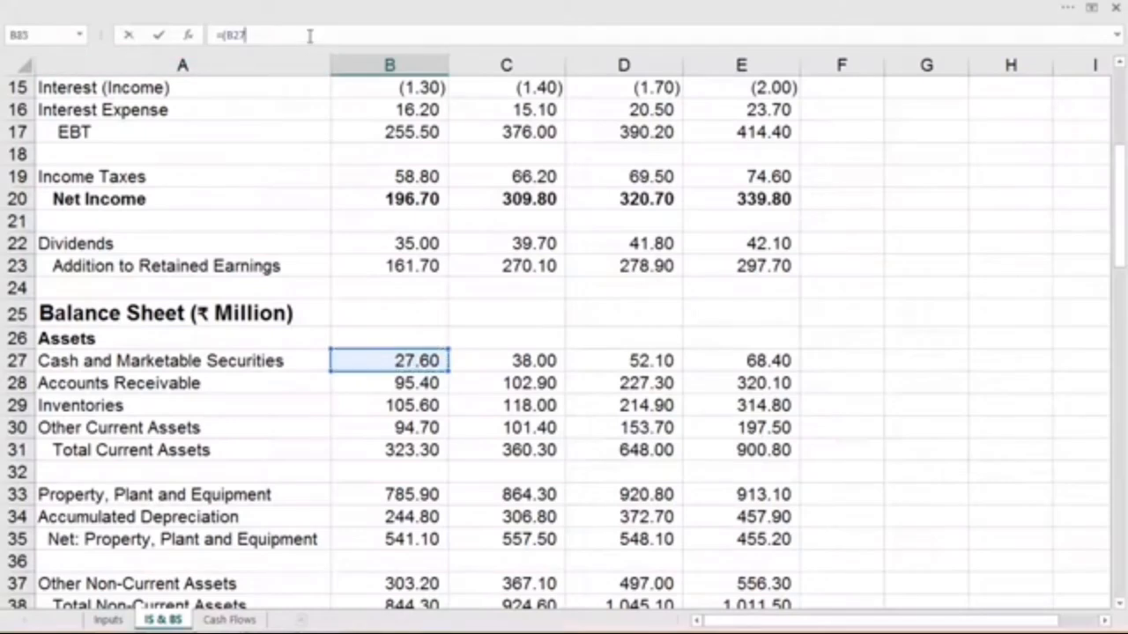
type("*")
left_click(388, 384)
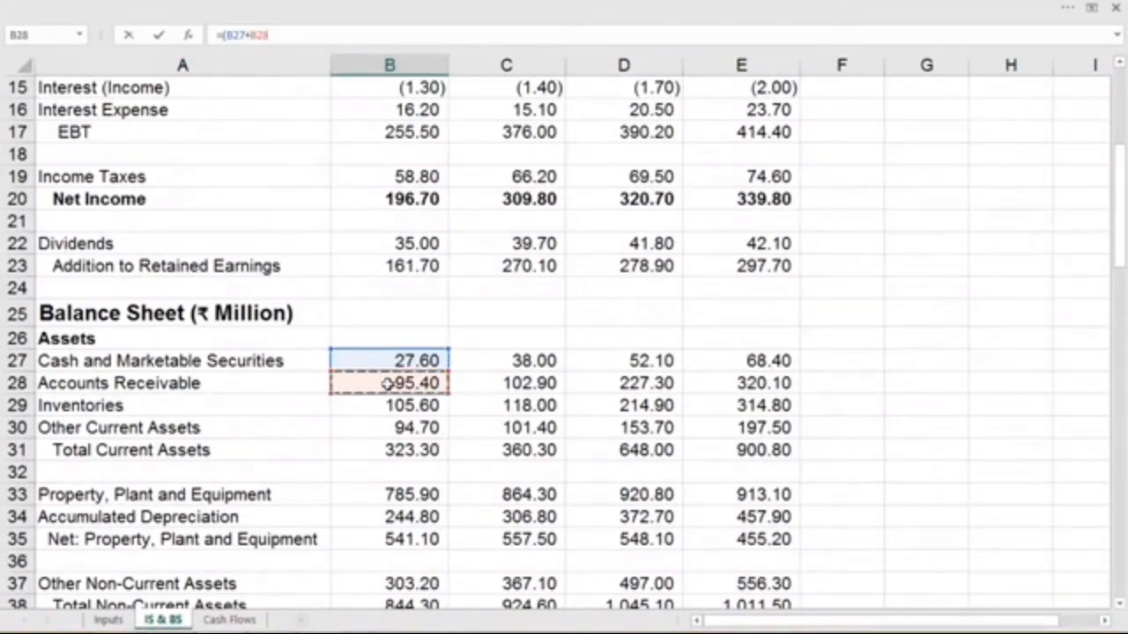
type(")/")
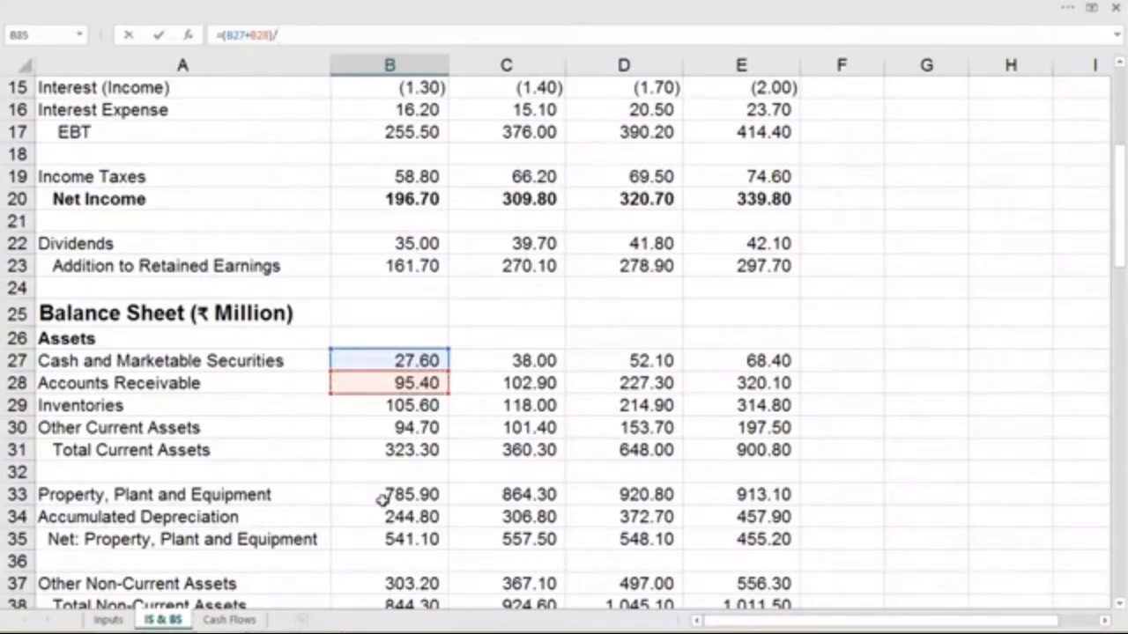
left_click_drag(1120, 251, 1121, 260)
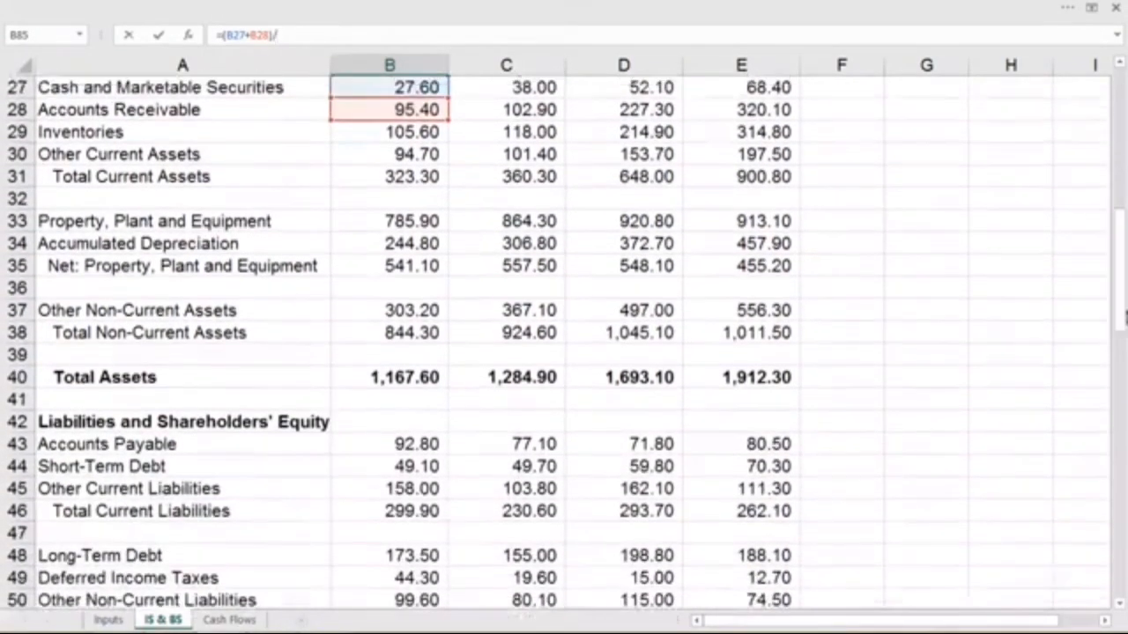
left_click(396, 522)
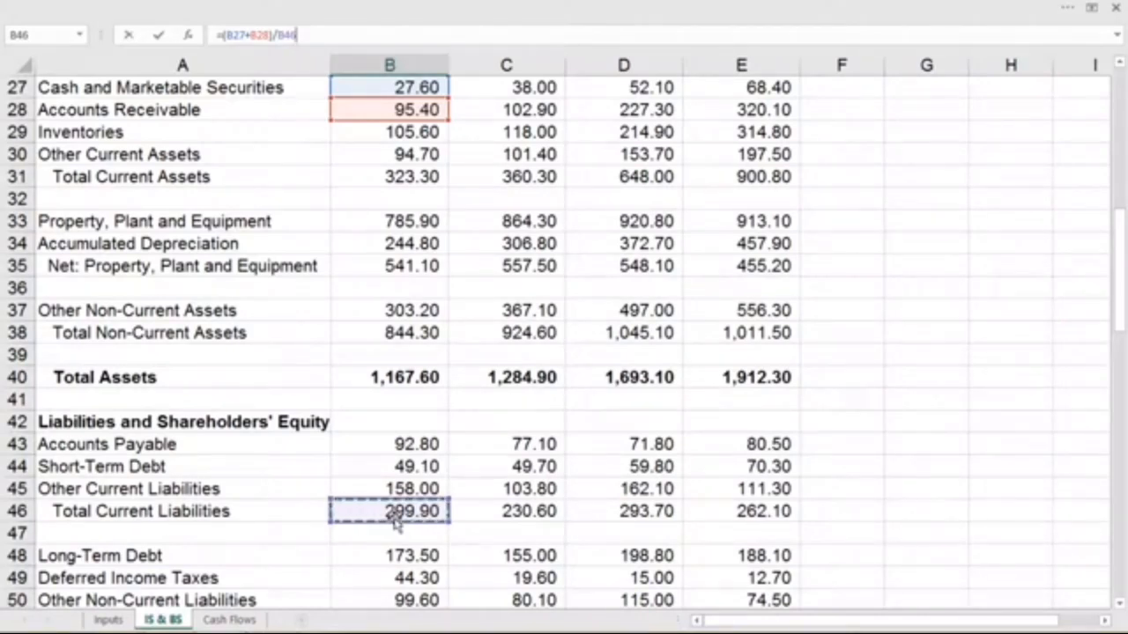
key("Return")
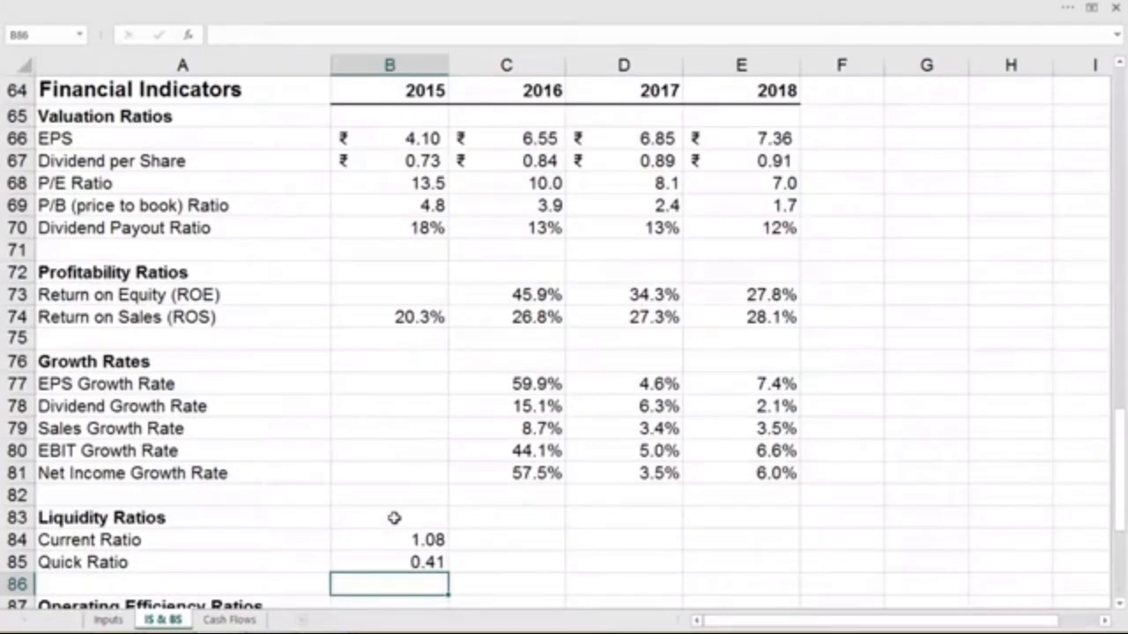
- Fill the current and quick ratio formulas in B84:B85 across to 2018 in column E
scroll(394, 518, "down", 2)
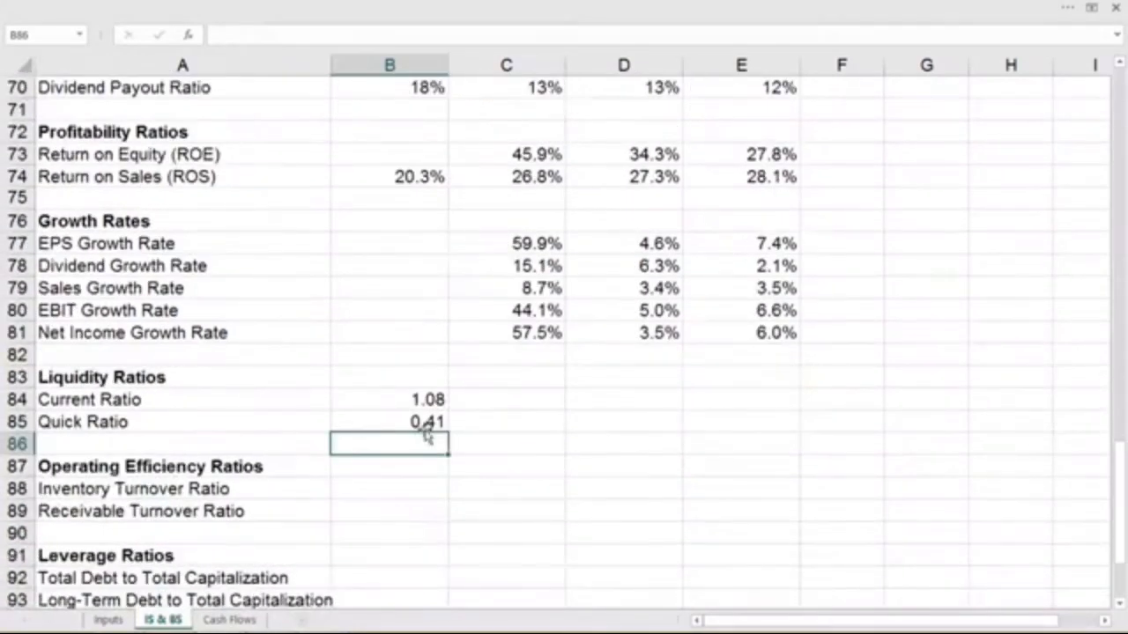
left_click_drag(425, 398, 758, 414)
scroll(414, 489, "down", 3)
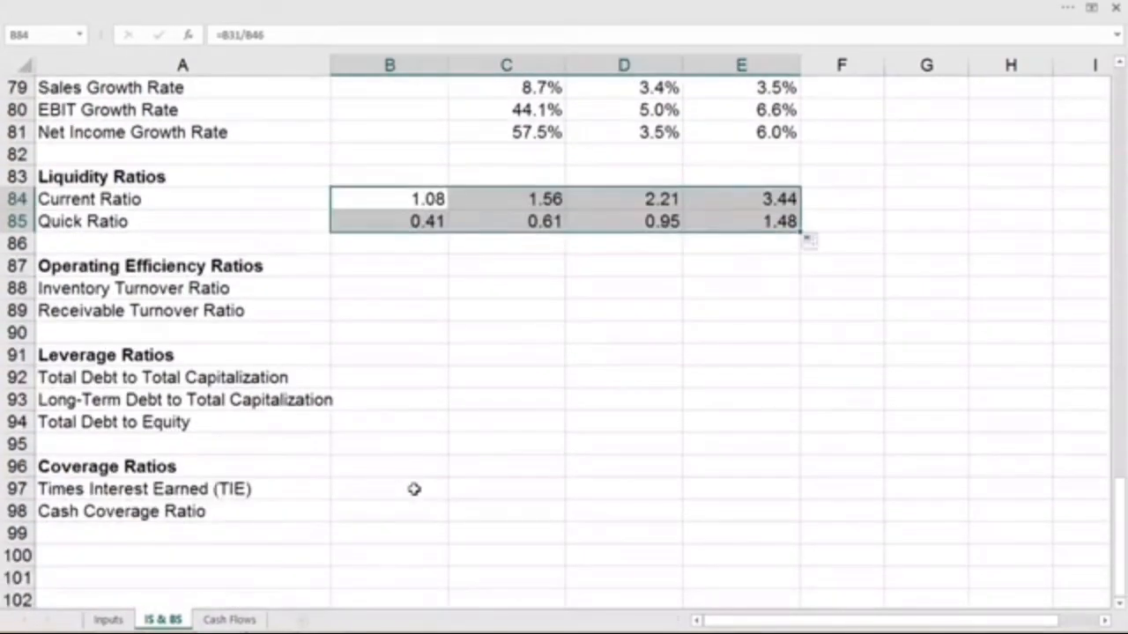
- Calculate the 2015 inventory turnover ratio in B88 as cost of sales divided by inventories, using =B7/B29
left_click(371, 291)
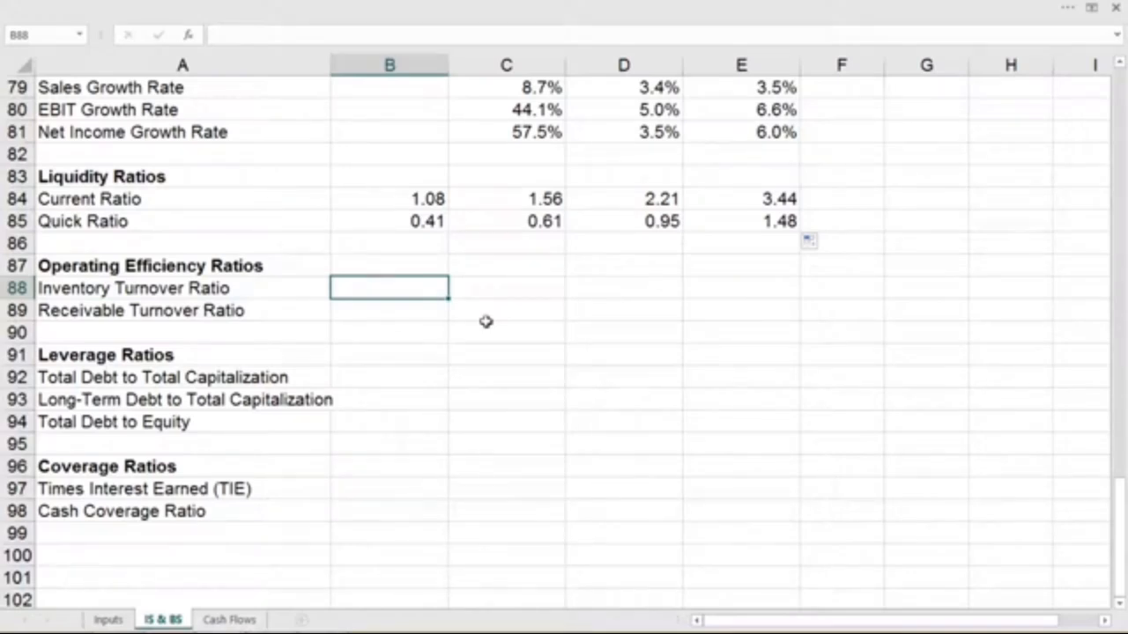
type("=")
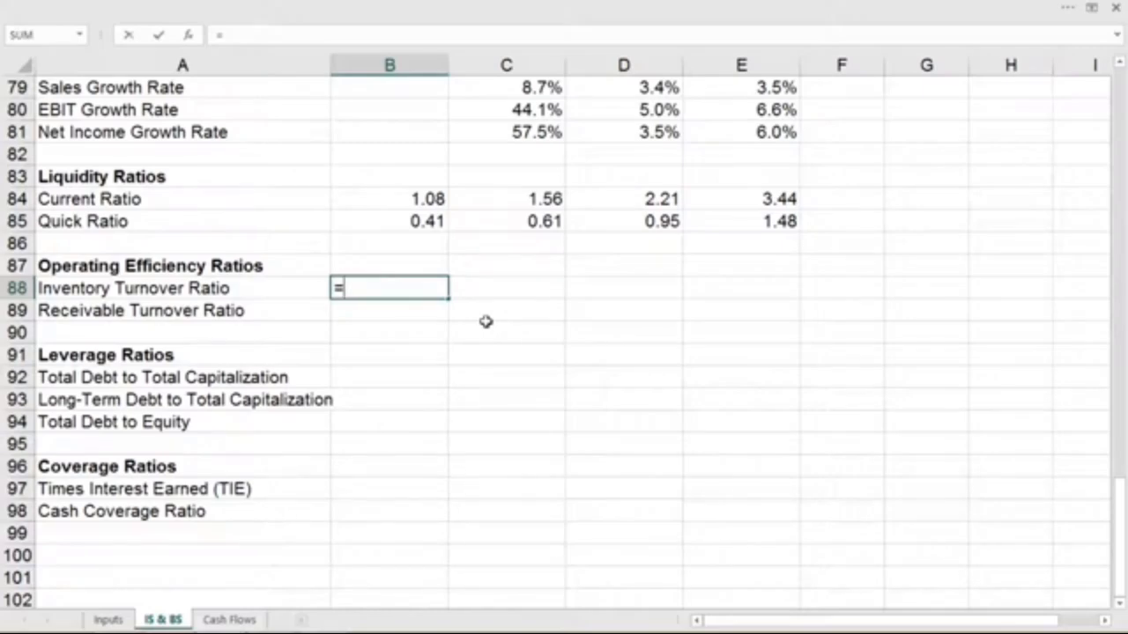
scroll(540, 364, "up", 13)
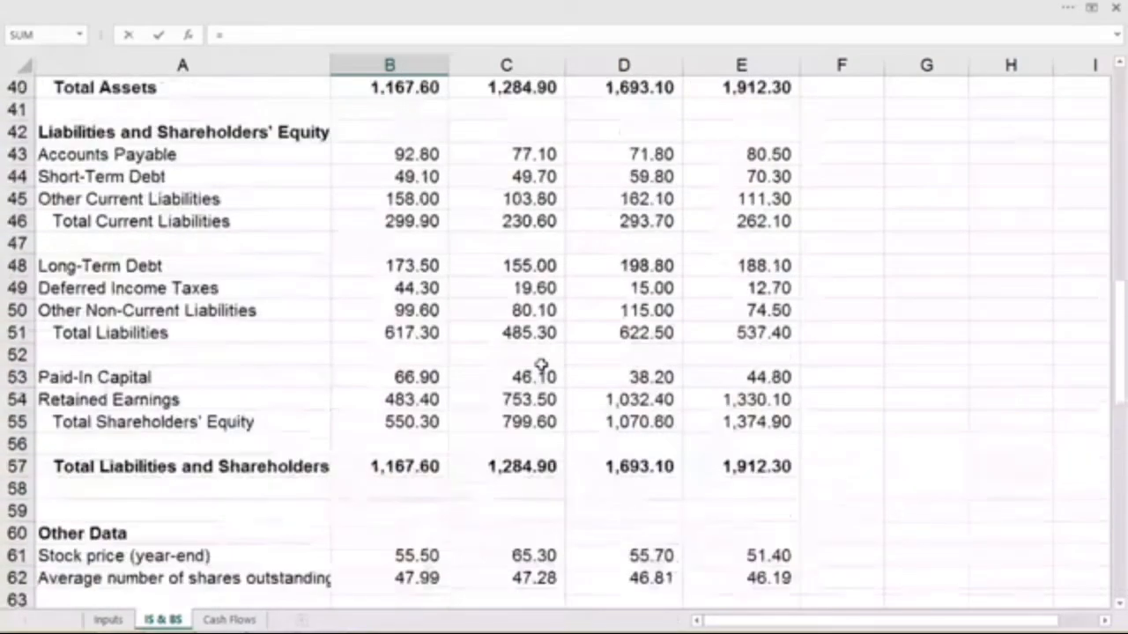
scroll(540, 364, "up", 6)
scroll(541, 365, "up", 3)
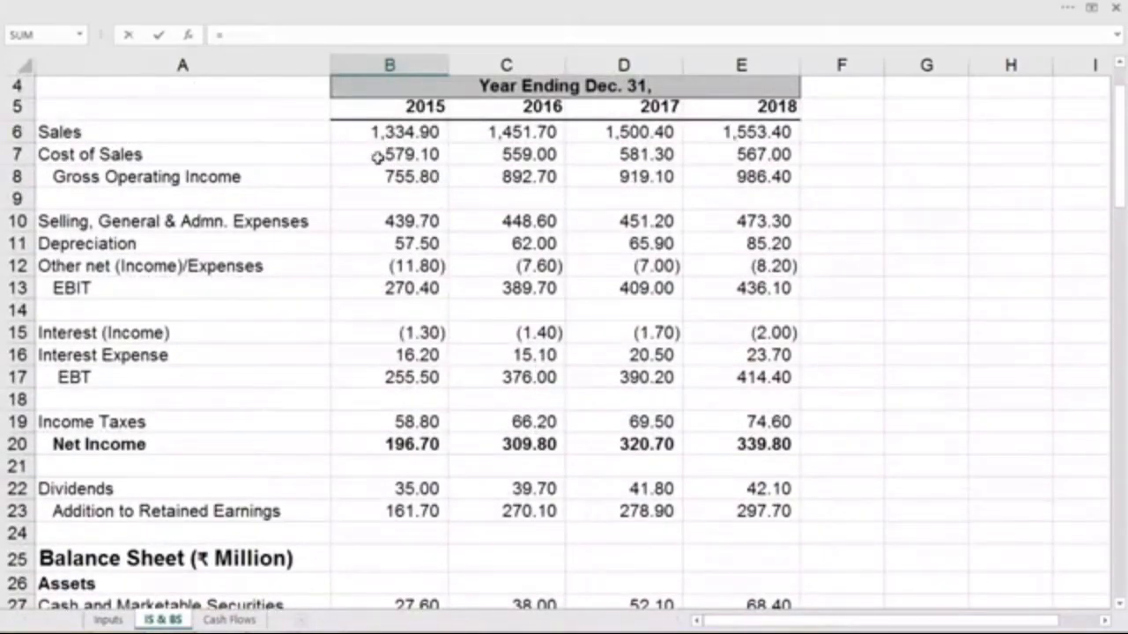
left_click(377, 156)
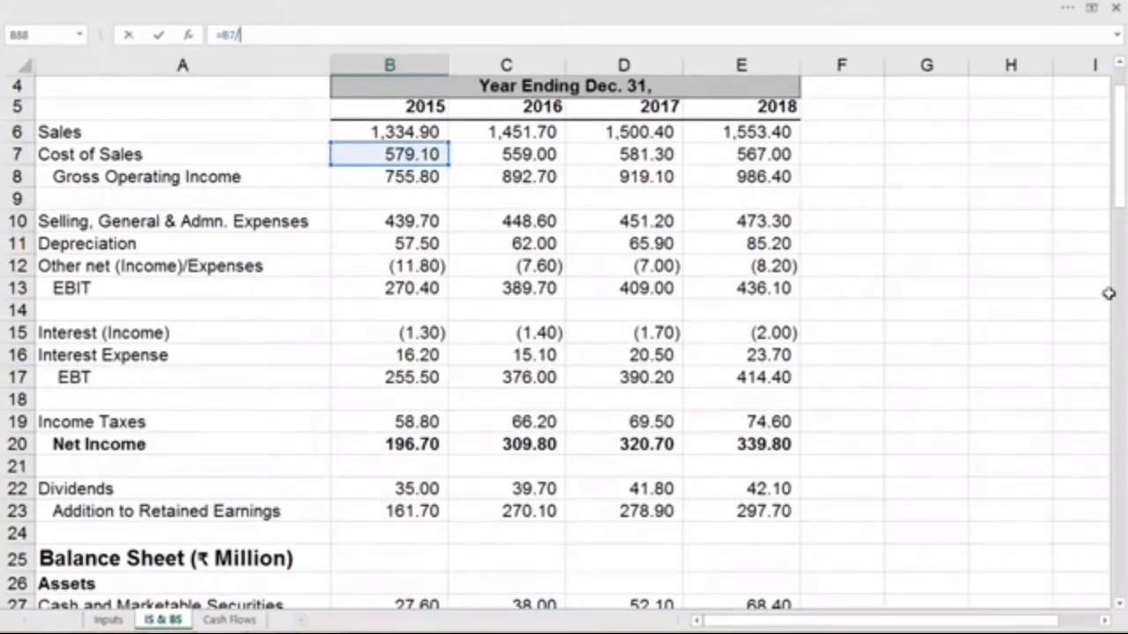
left_click_drag(1121, 204, 1121, 225)
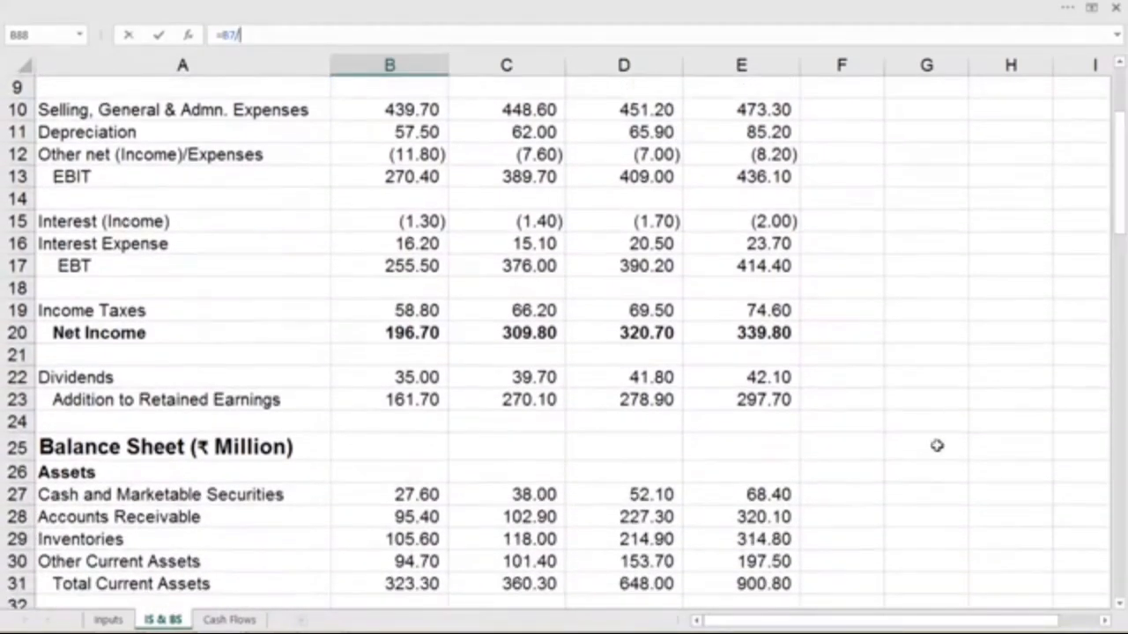
left_click(426, 540)
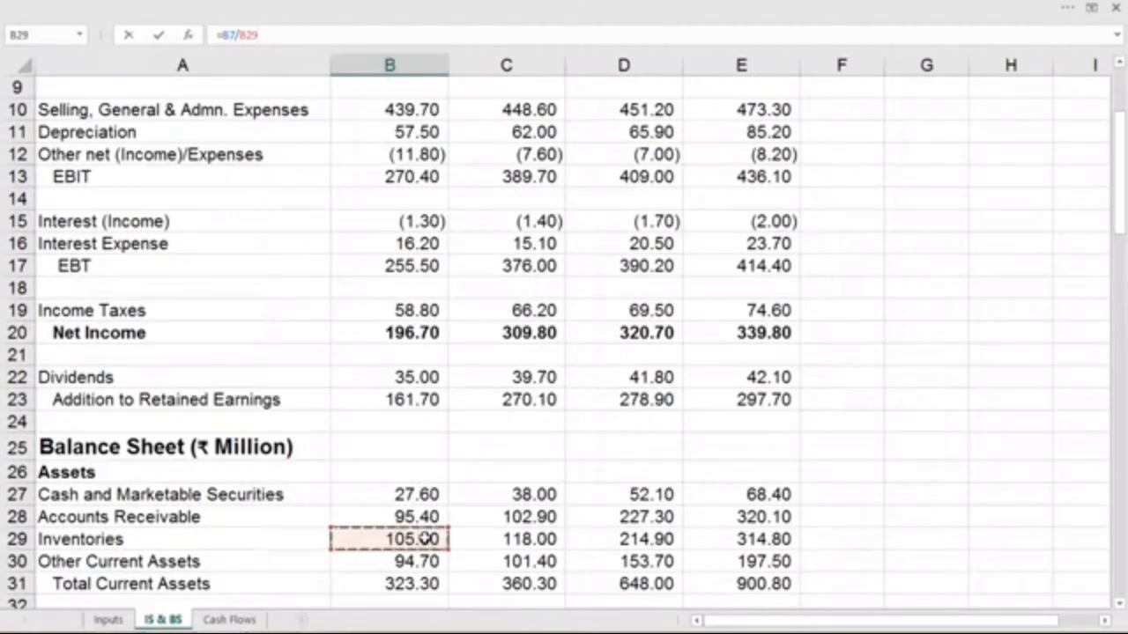
key("Return")
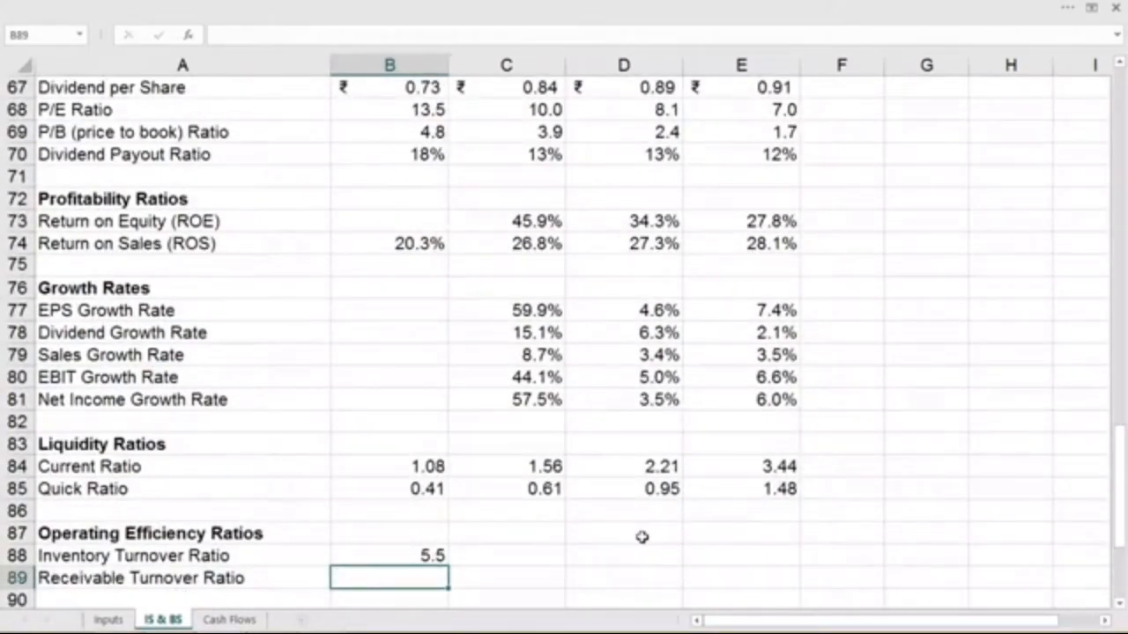
- Calculate the 2015 receivable turnover ratio in B89 as sales divided by accounts receivable, using =B6/B28
type("=")
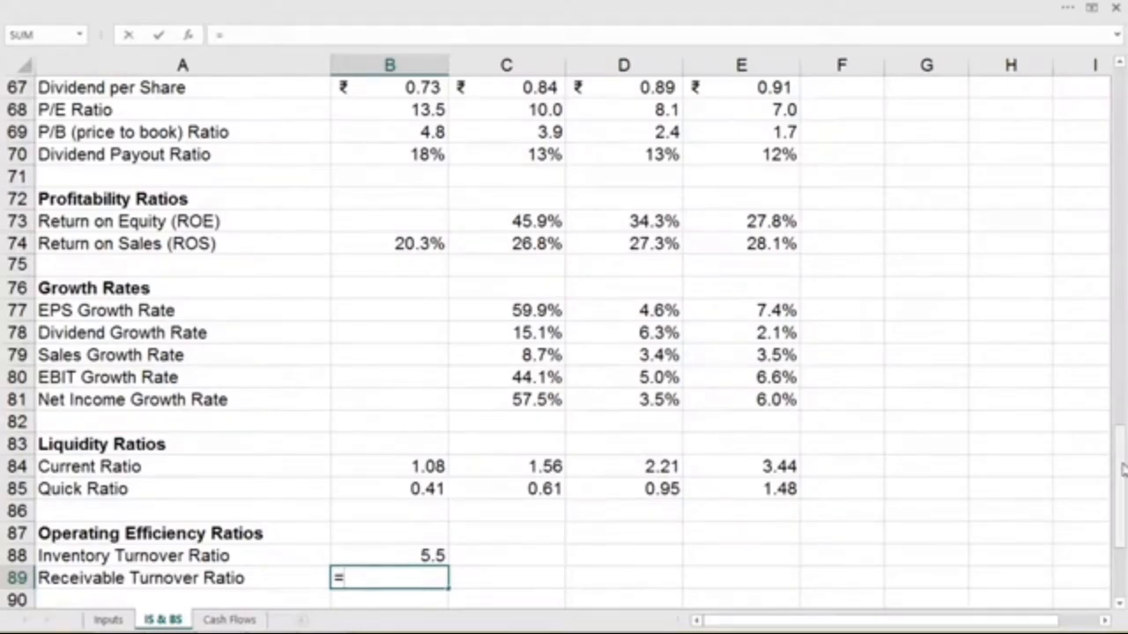
left_click_drag(1121, 471, 1114, 219)
left_click(353, 208)
left_click(303, 35)
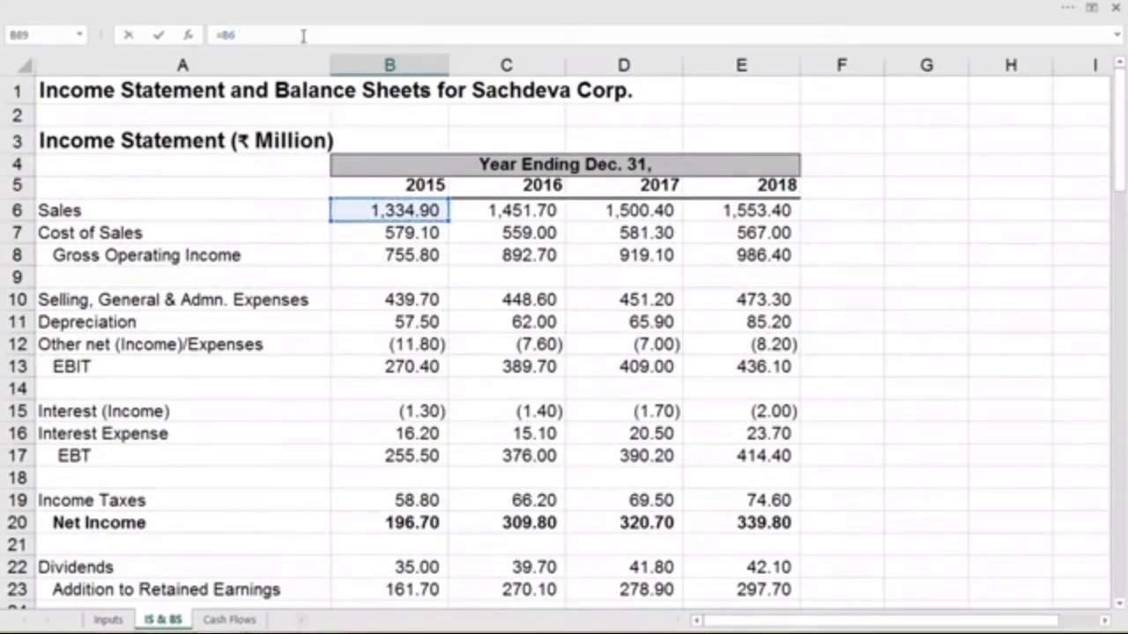
type("/")
left_click_drag(1117, 132, 1117, 224)
left_click(414, 316)
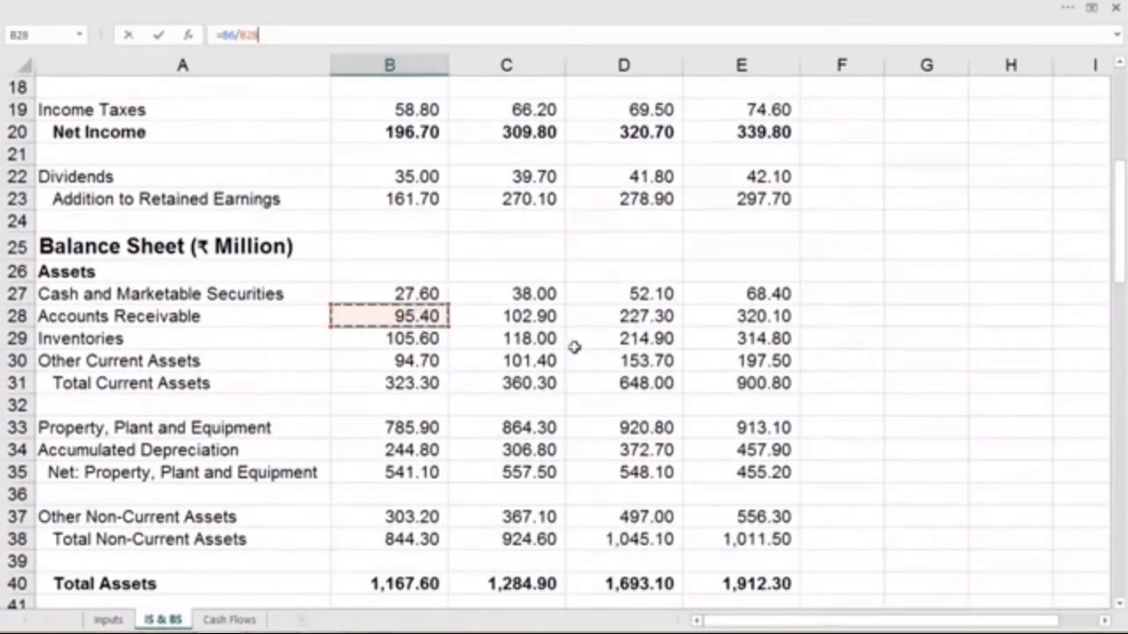
key("ctrl+Return")
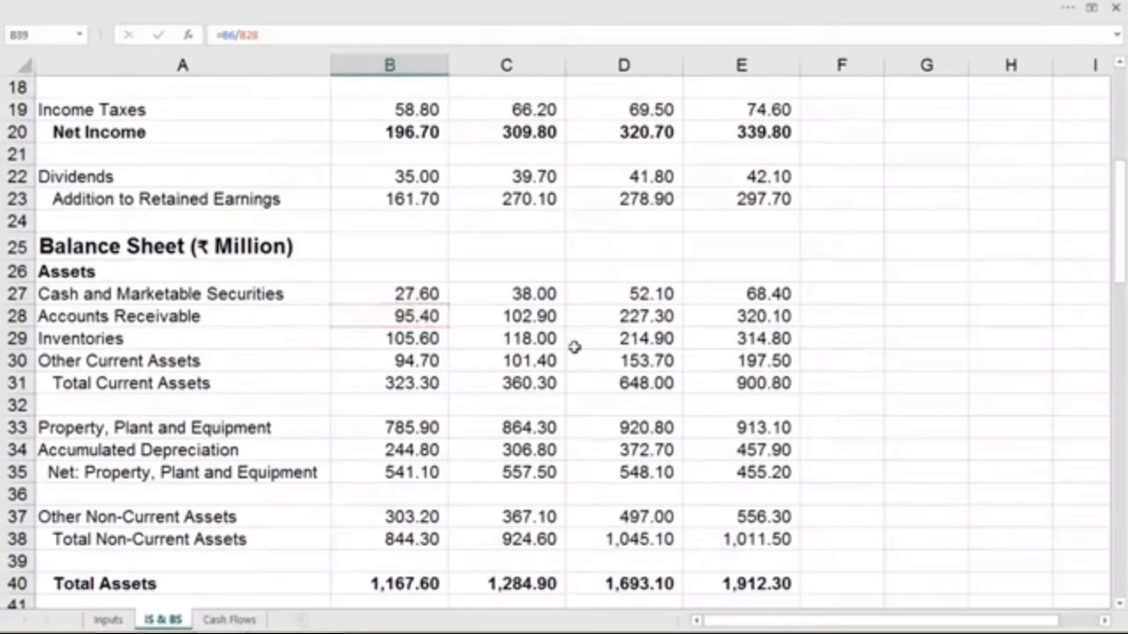
key("Return")
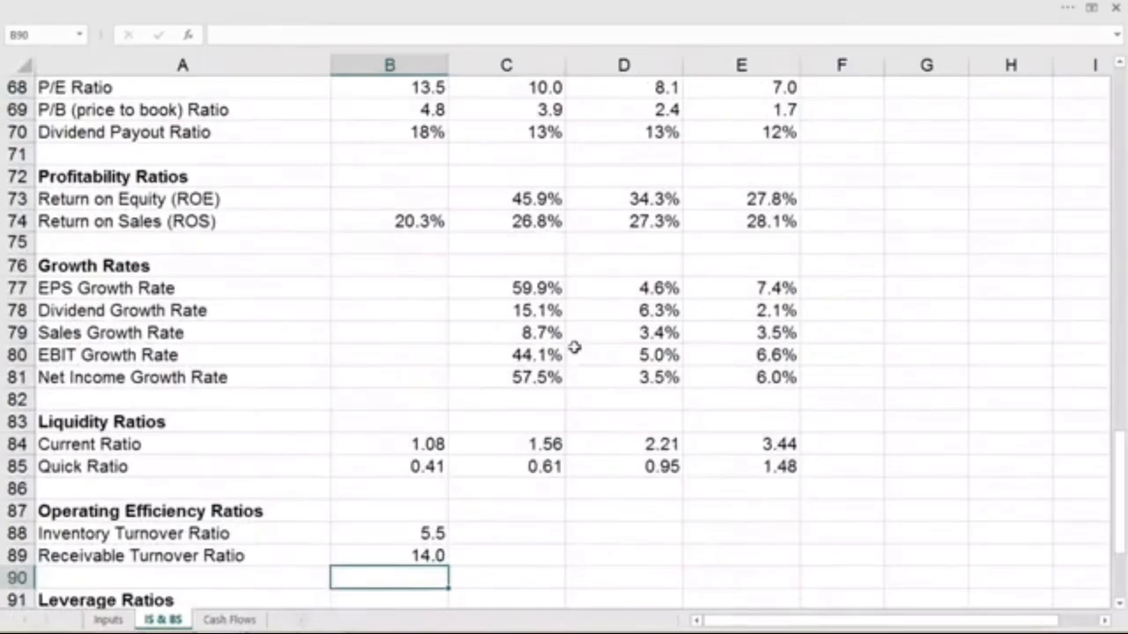
- Fill the inventory and receivable turnover formulas in B88:B89 across to 2018 in column E
scroll(574, 347, "down", 2)
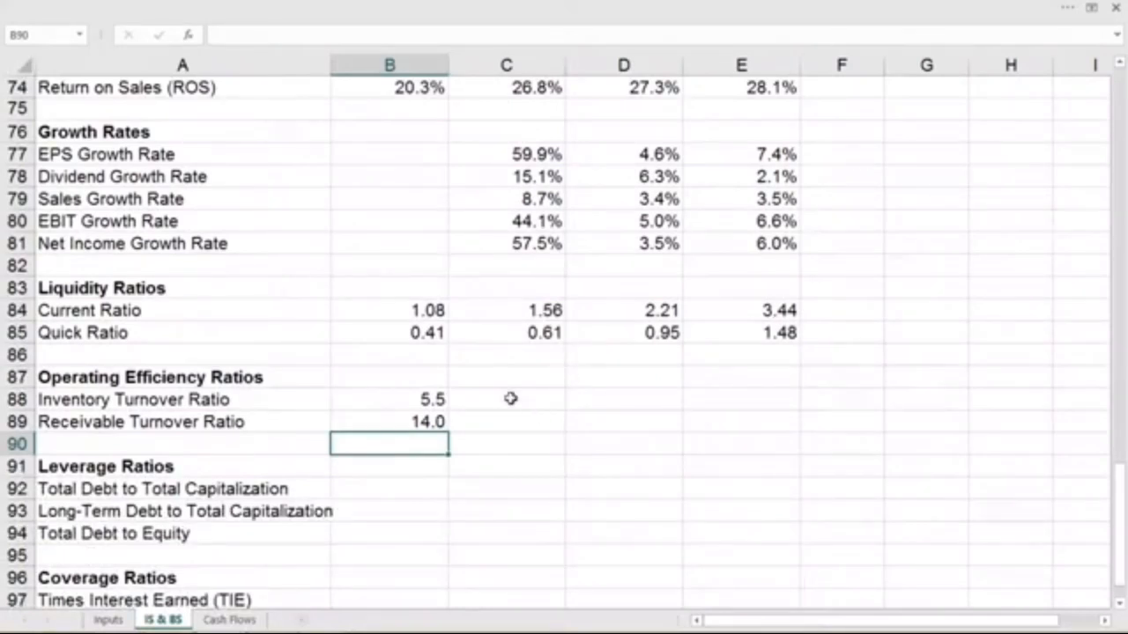
left_click(439, 402)
left_click_drag(439, 402, 759, 452)
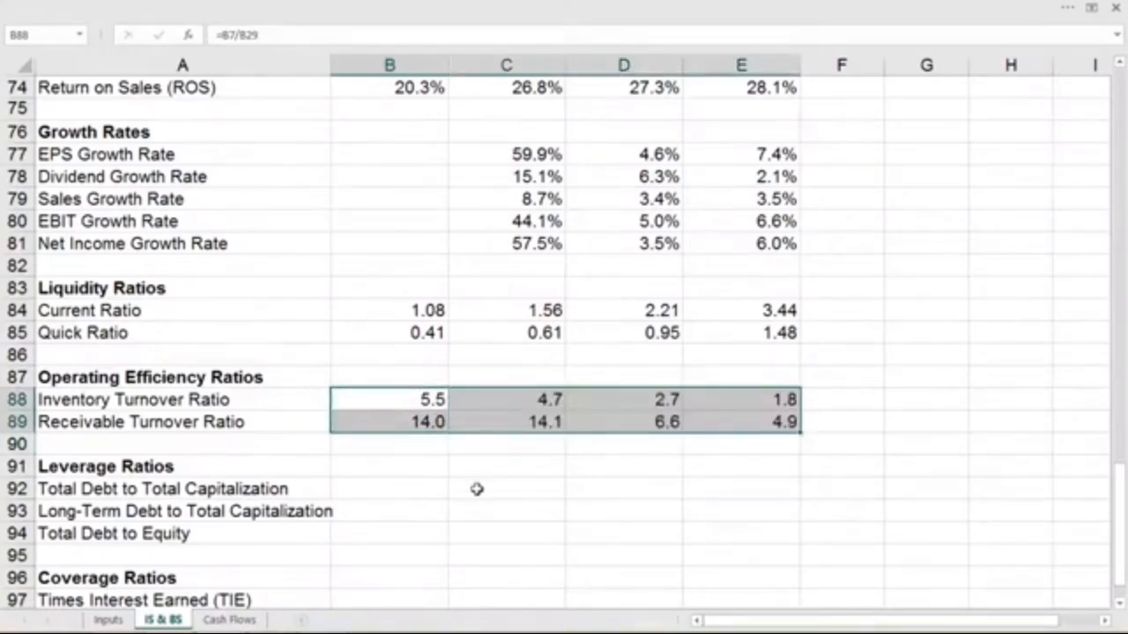
- Calculate 2015 total debt to total capitalization in B92 from short-term debt, long-term debt and shareholders' equity, using =(B44+B48)/(B44+B48+B55)
scroll(476, 490, "down", 2)
left_click(384, 348)
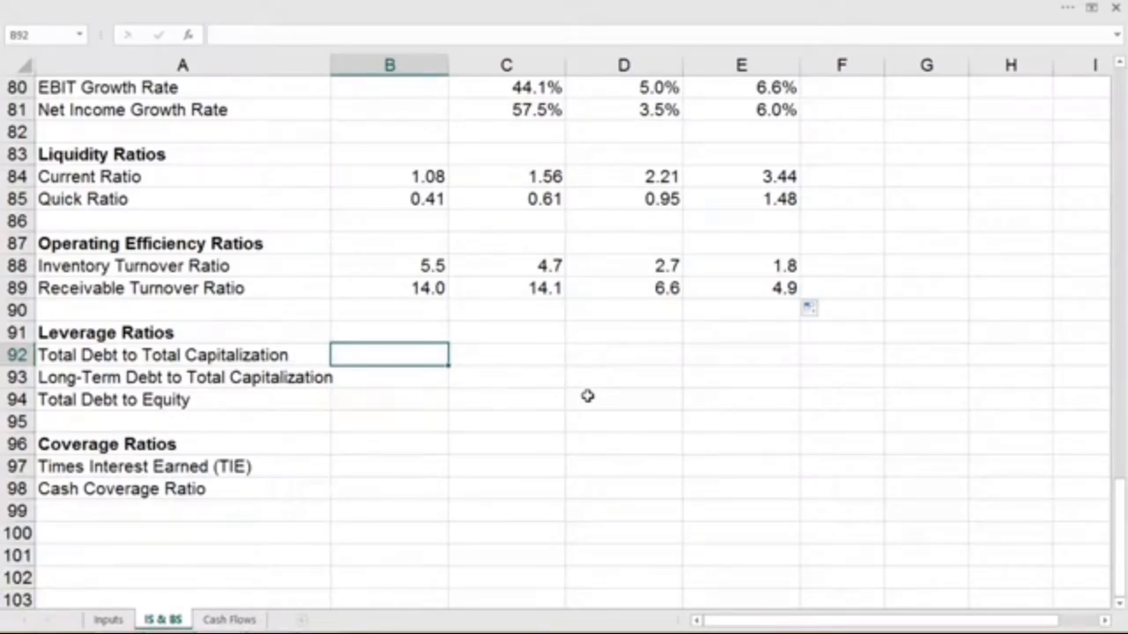
type("=")
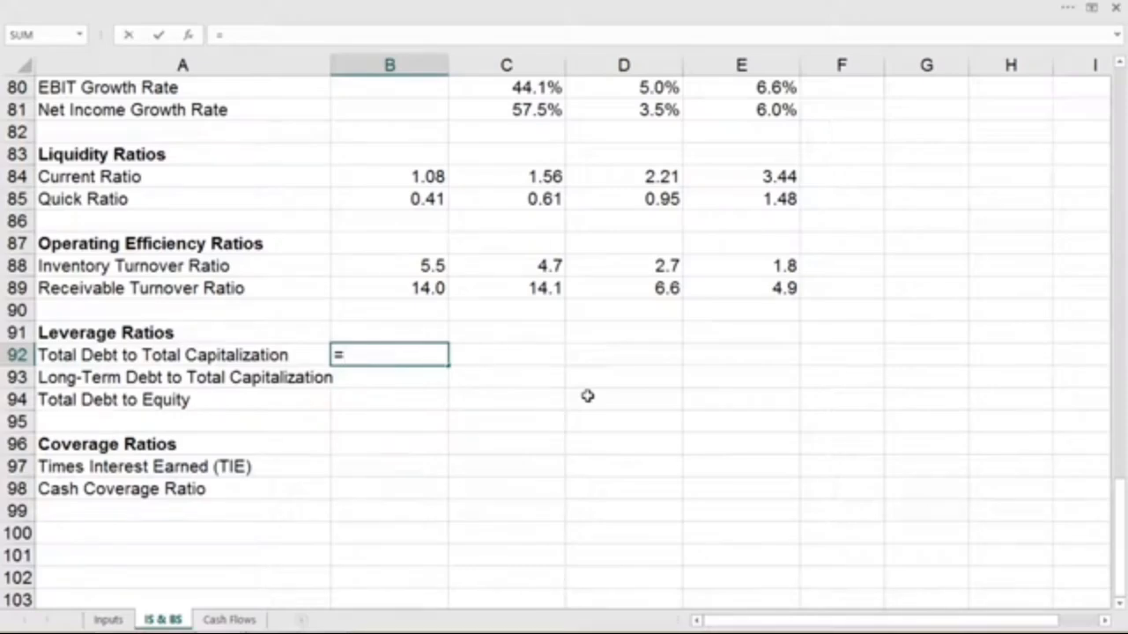
type("(")
left_click_drag(1118, 522, 1121, 308)
left_click(402, 199)
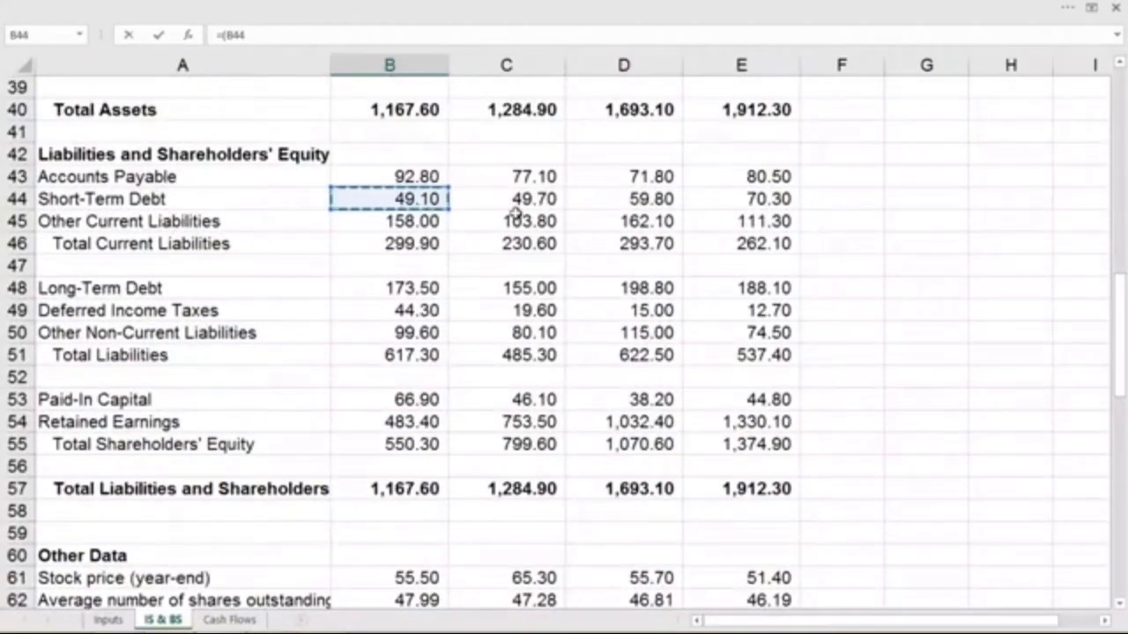
left_click(344, 34)
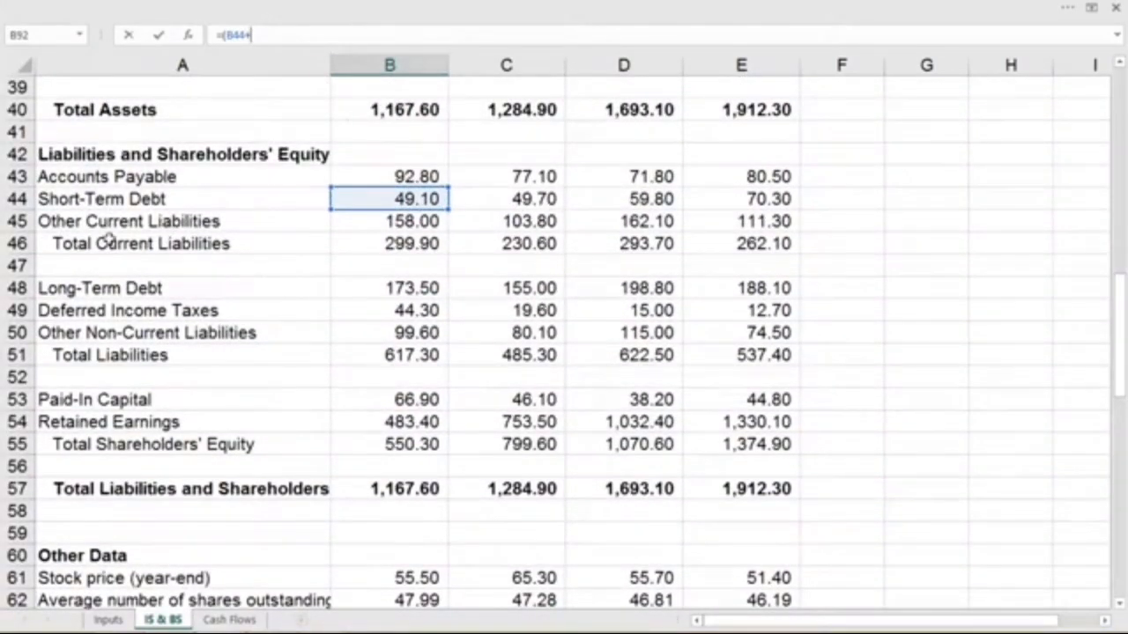
type("+")
left_click(395, 288)
type(")/")
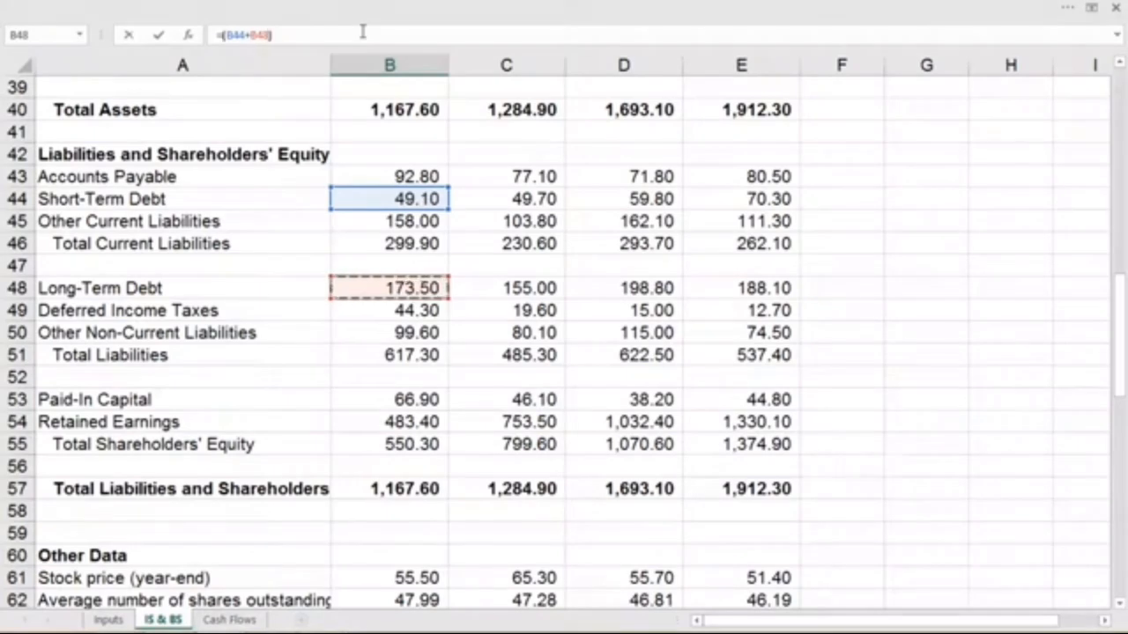
type("(")
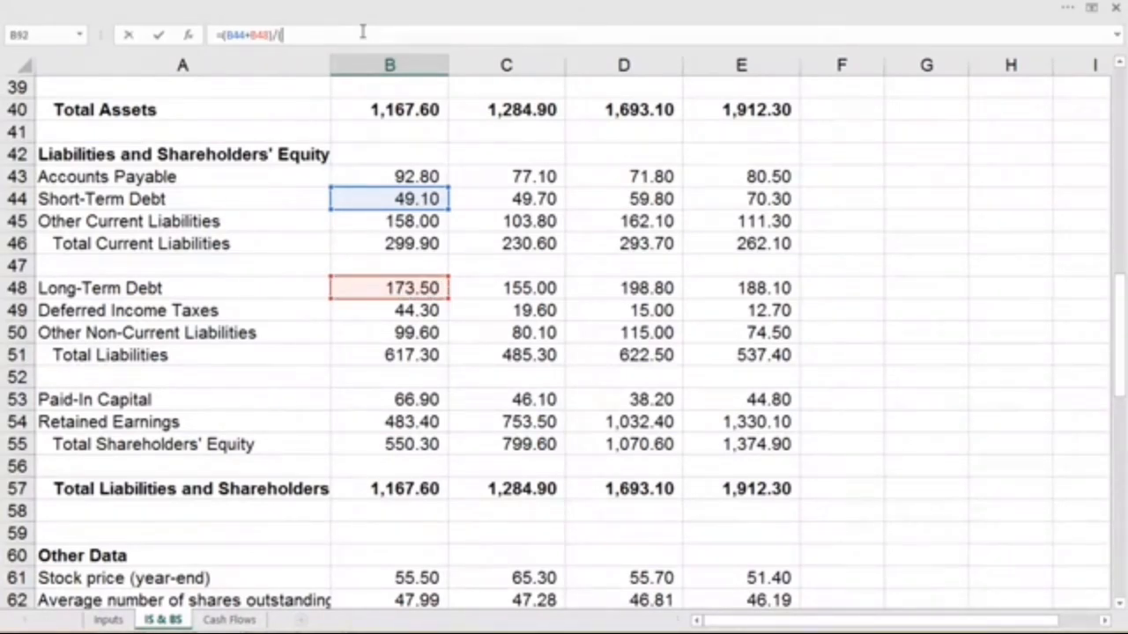
left_click(351, 199)
type("+")
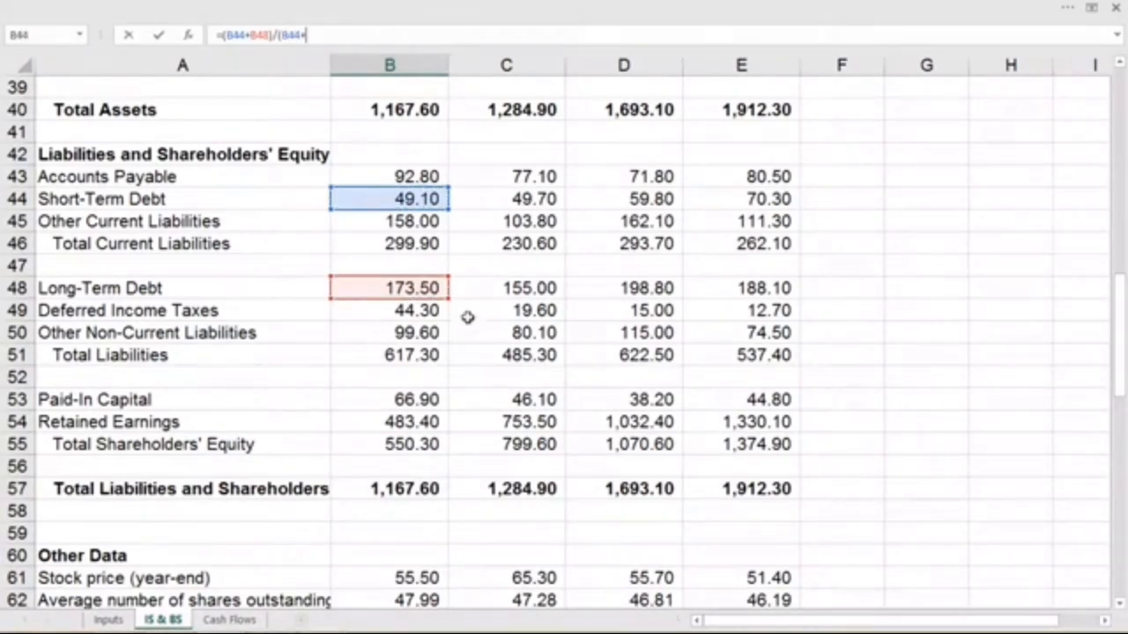
left_click(392, 287)
type("+")
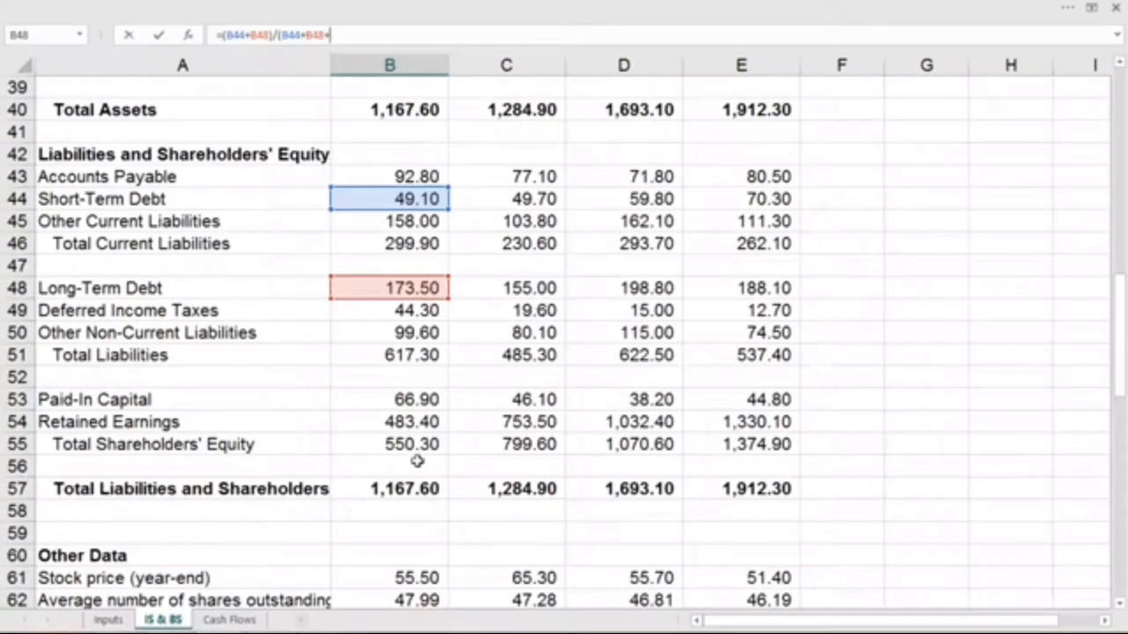
left_click(379, 446)
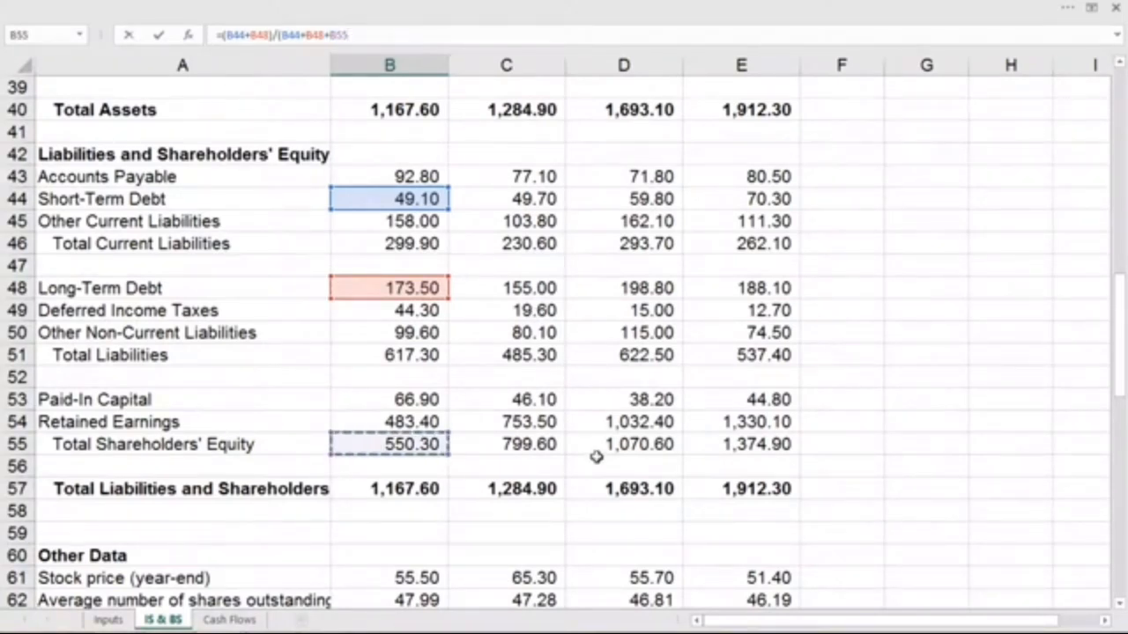
key("Return")
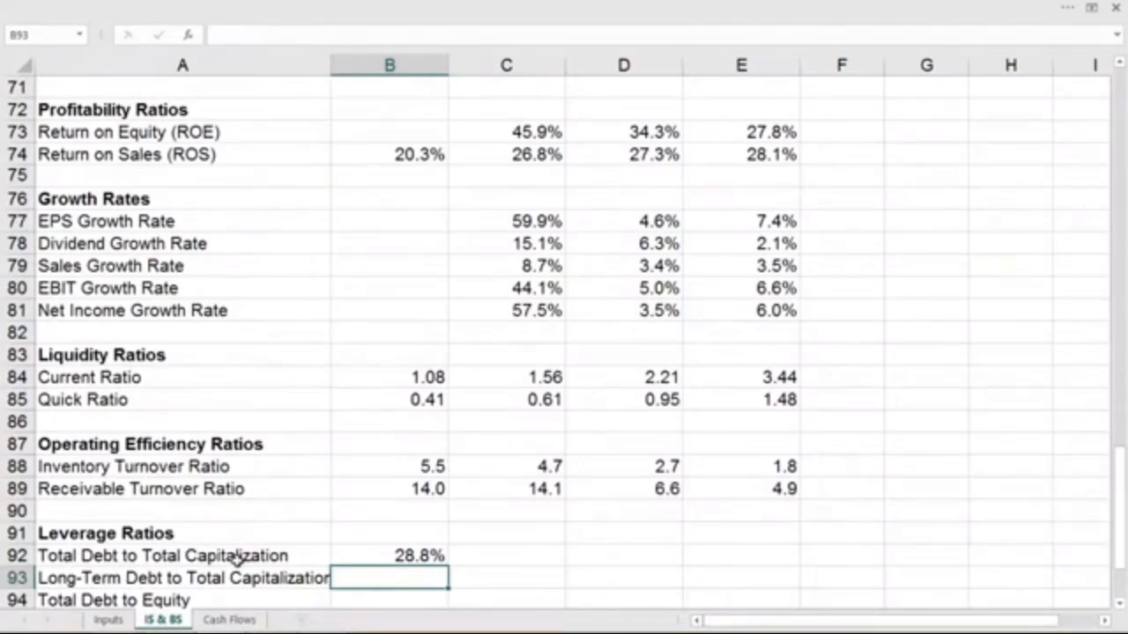
- Calculate 2015 long-term debt to total capitalization in B93 from long-term debt, short-term debt and shareholders' equity, using =B48/(B44+B48+B55)
scroll(570, 548, "down", 1)
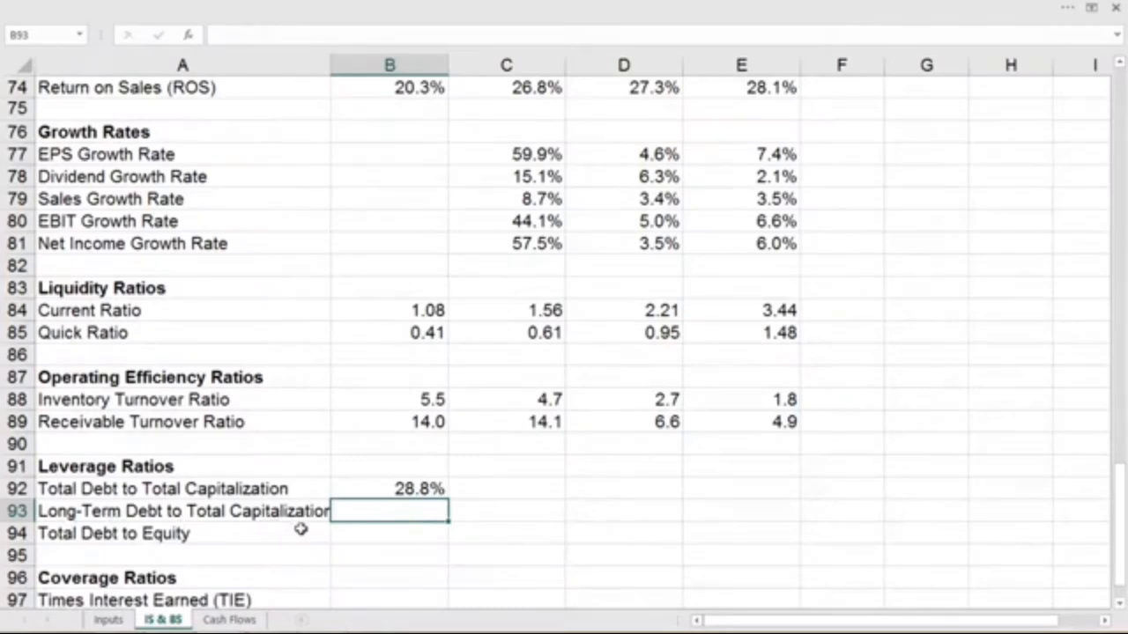
type("=")
scroll(496, 519, "up", 11)
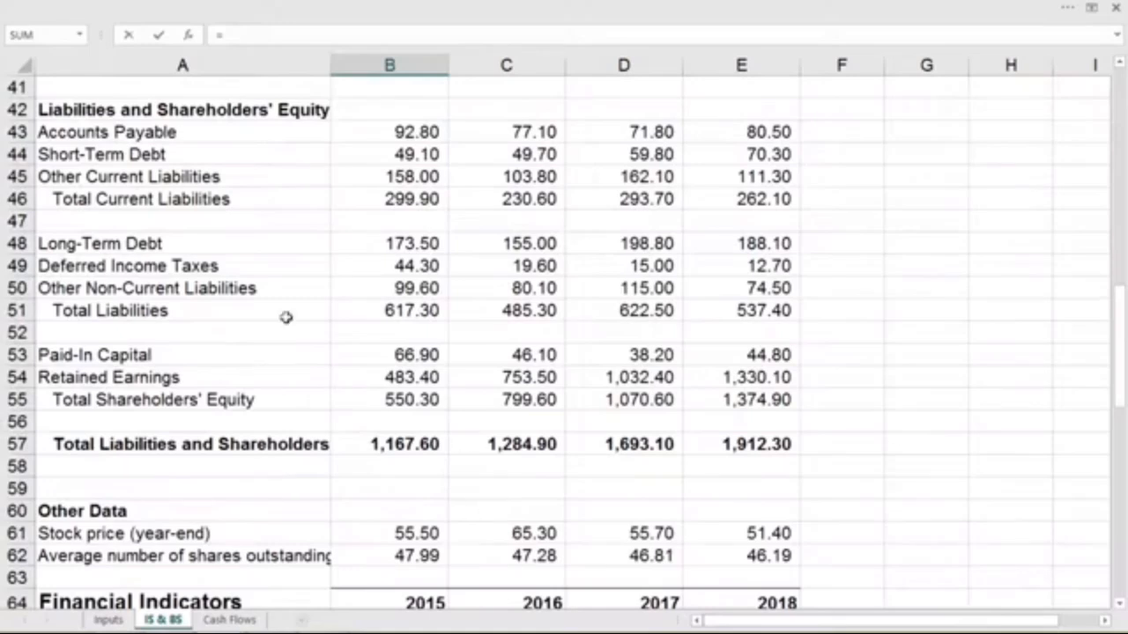
left_click(391, 244)
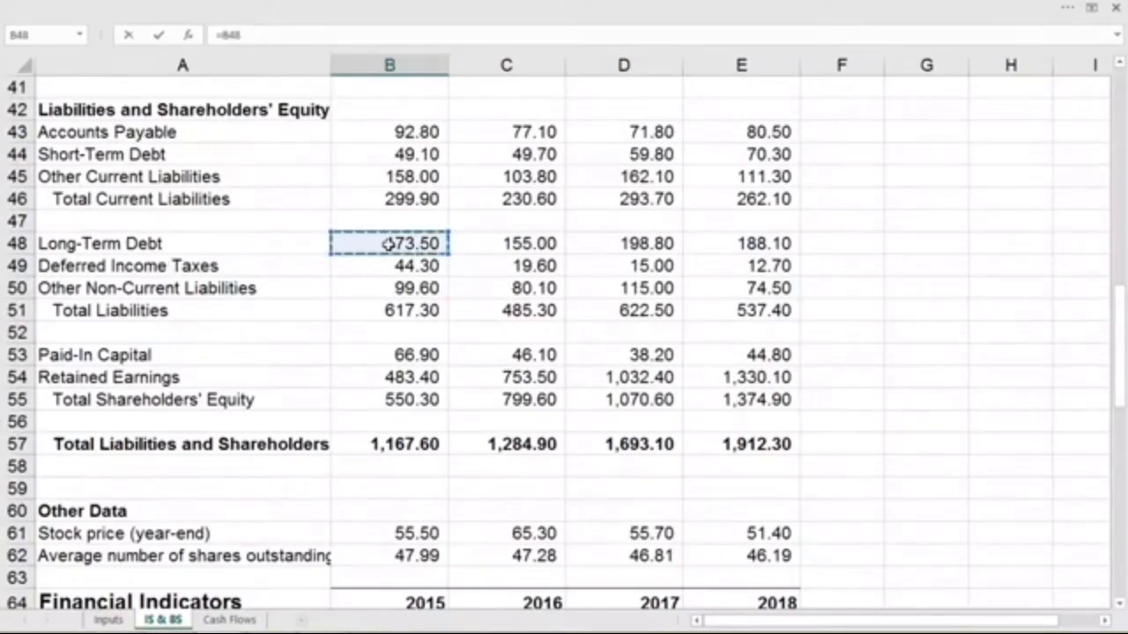
type("/")
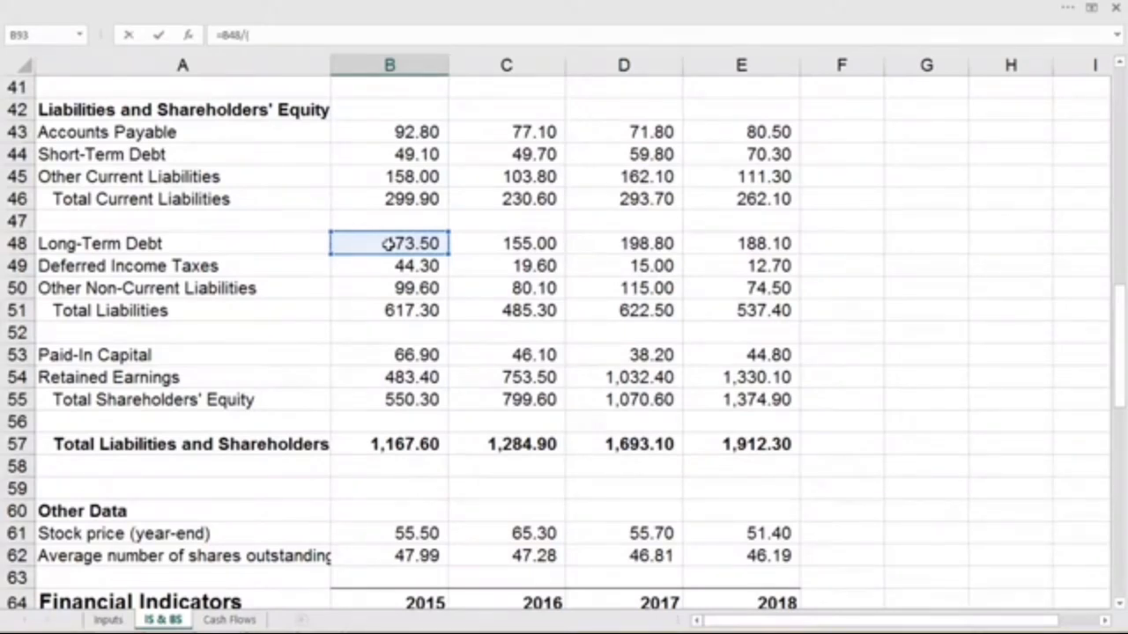
type("(")
left_click(410, 153)
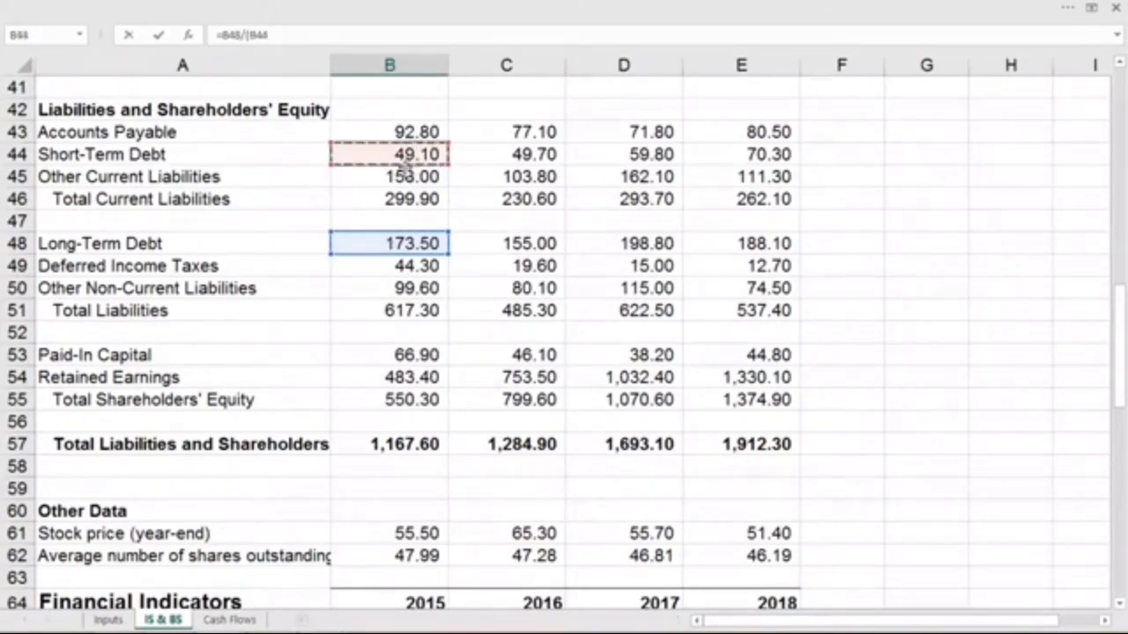
type("+")
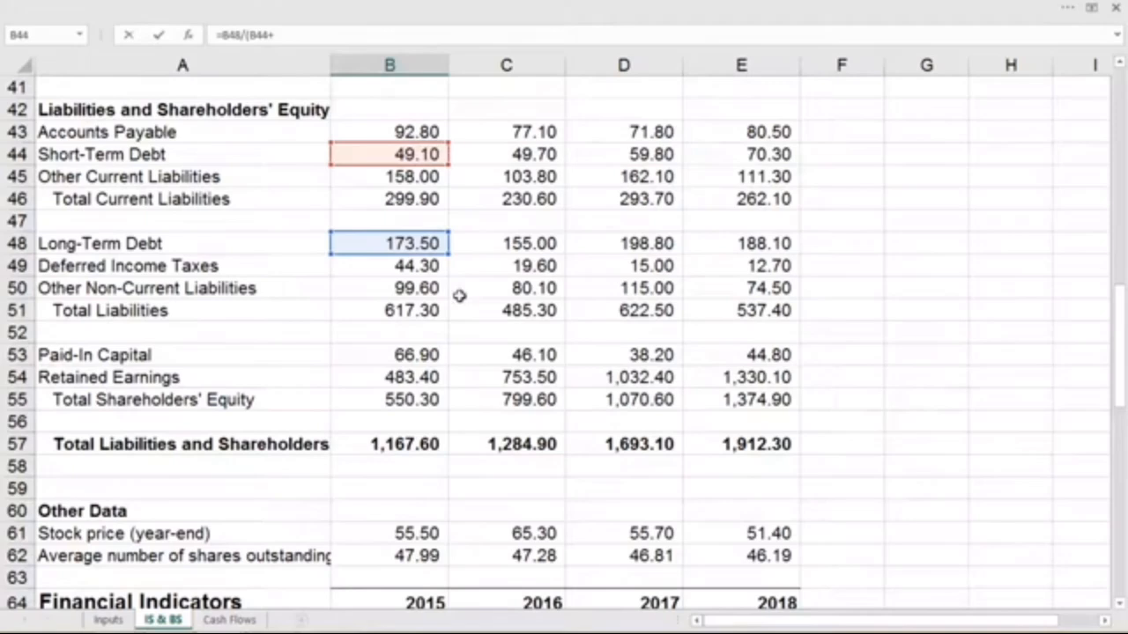
left_click(401, 244)
type("+")
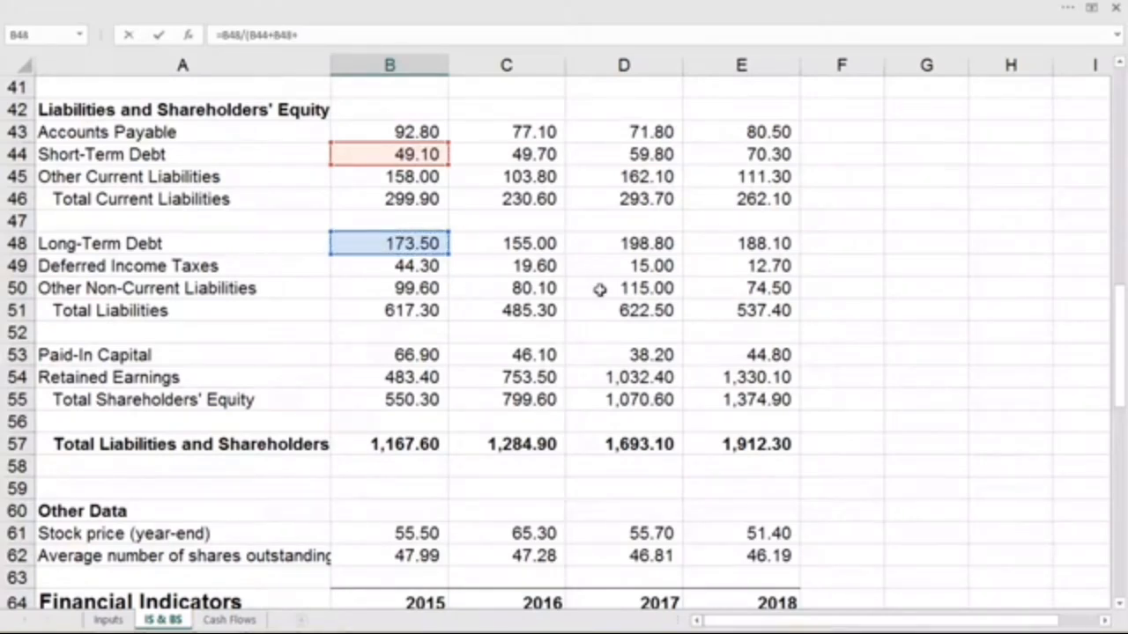
left_click(403, 401)
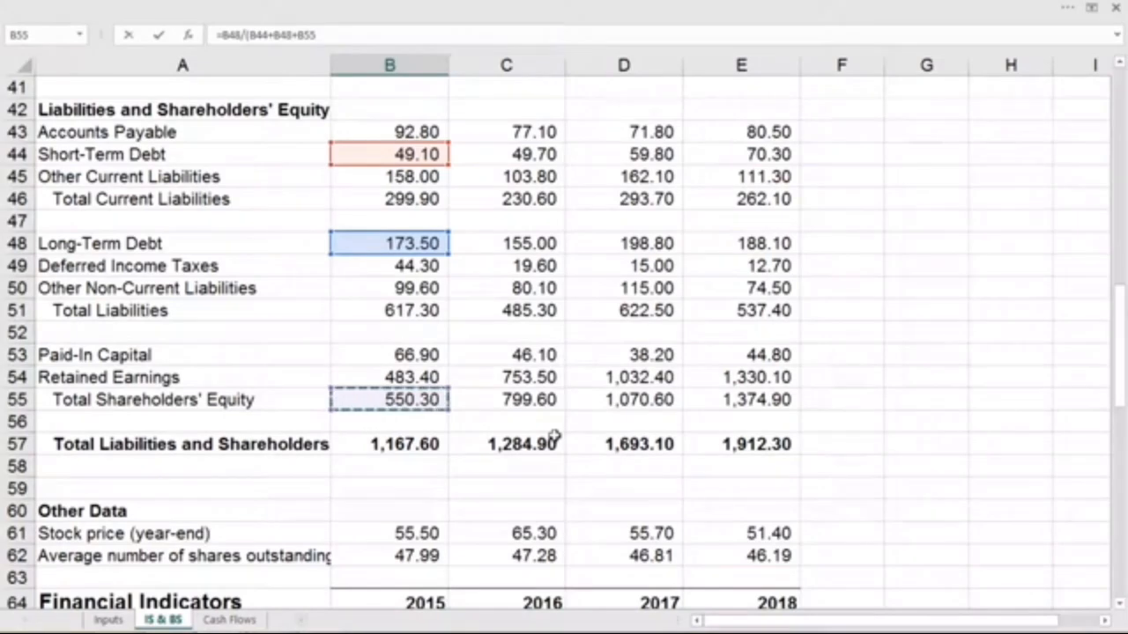
key("Return")
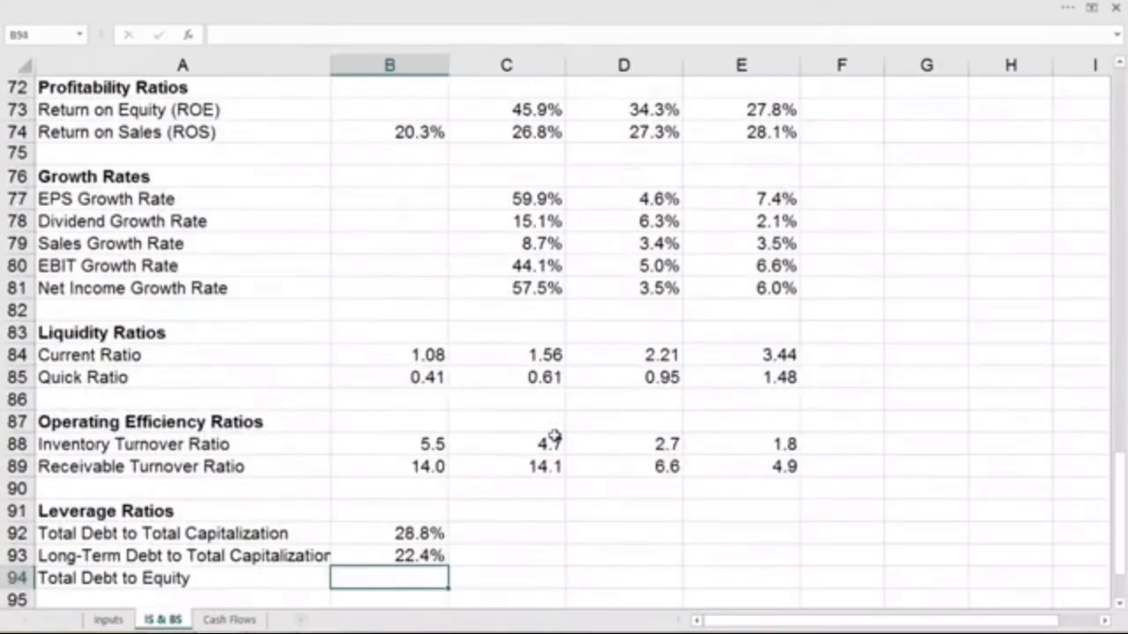
- Calculate 2015 total debt to equity in B94 as short-term plus long-term debt divided by total shareholders' equity, using =(B44+B48)/B55
scroll(554, 436, "down", 2)
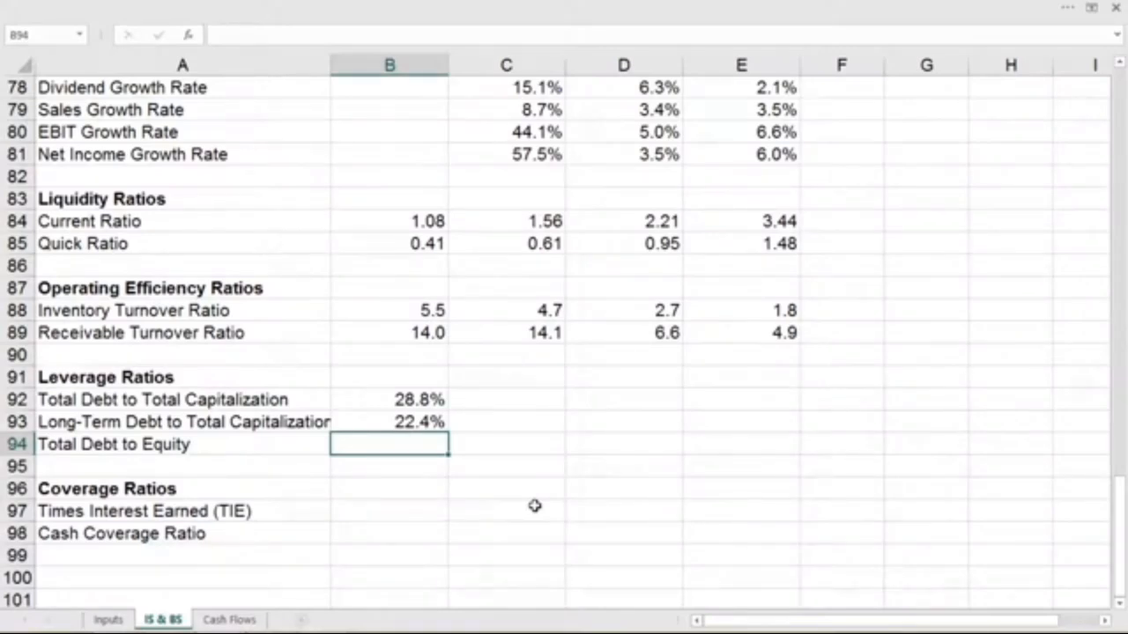
type("=")
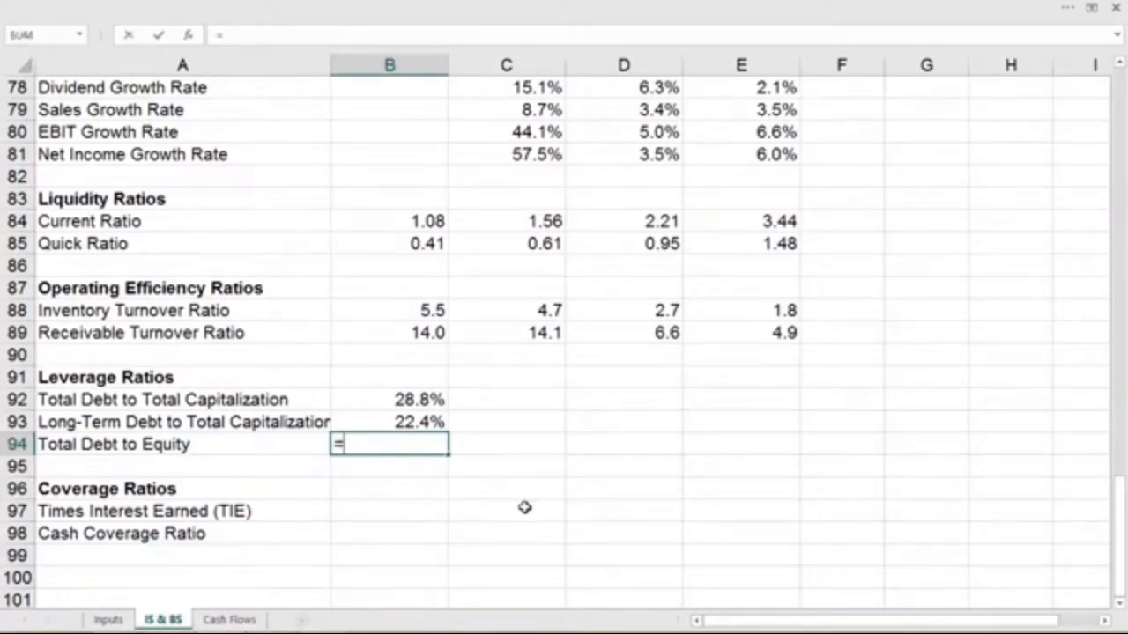
type("(")
scroll(525, 507, "up", 8)
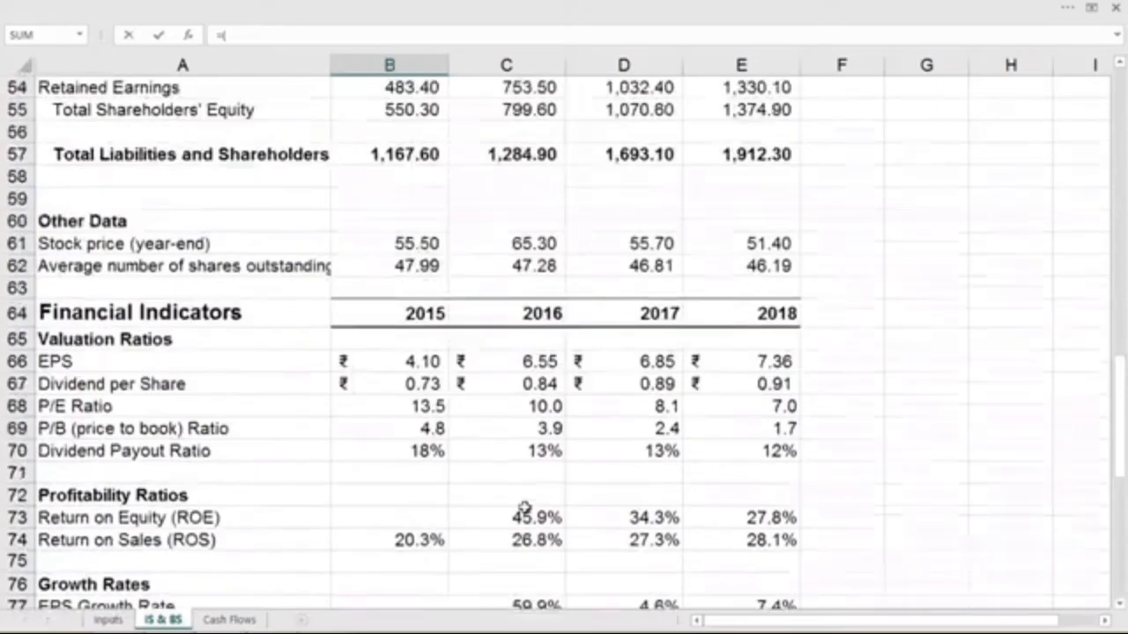
scroll(524, 508, "up", 5)
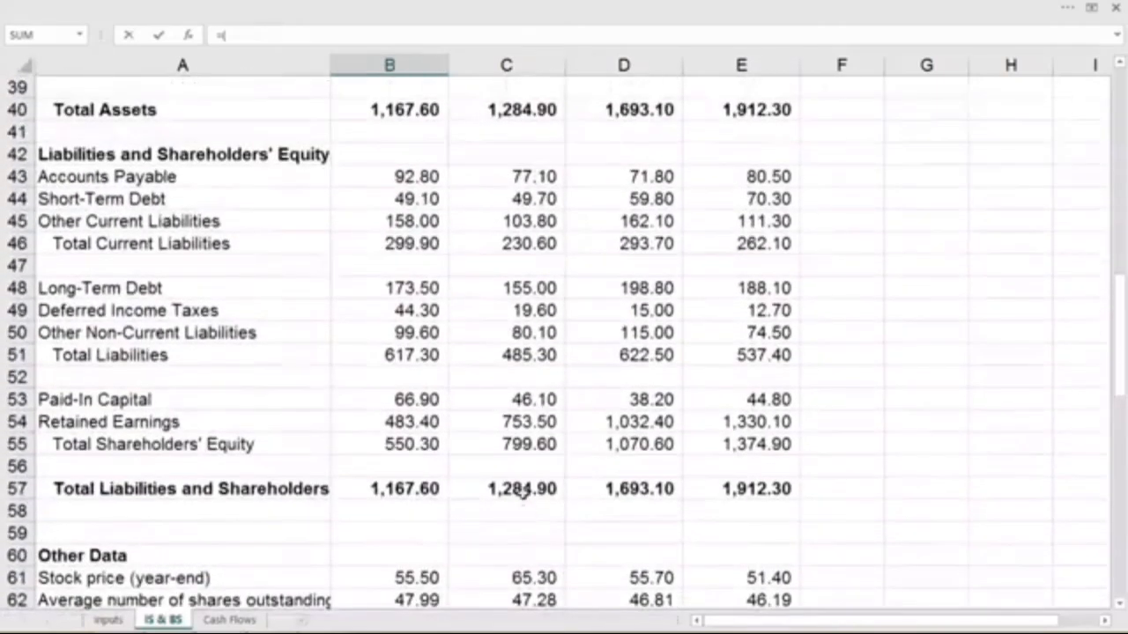
left_click(370, 197)
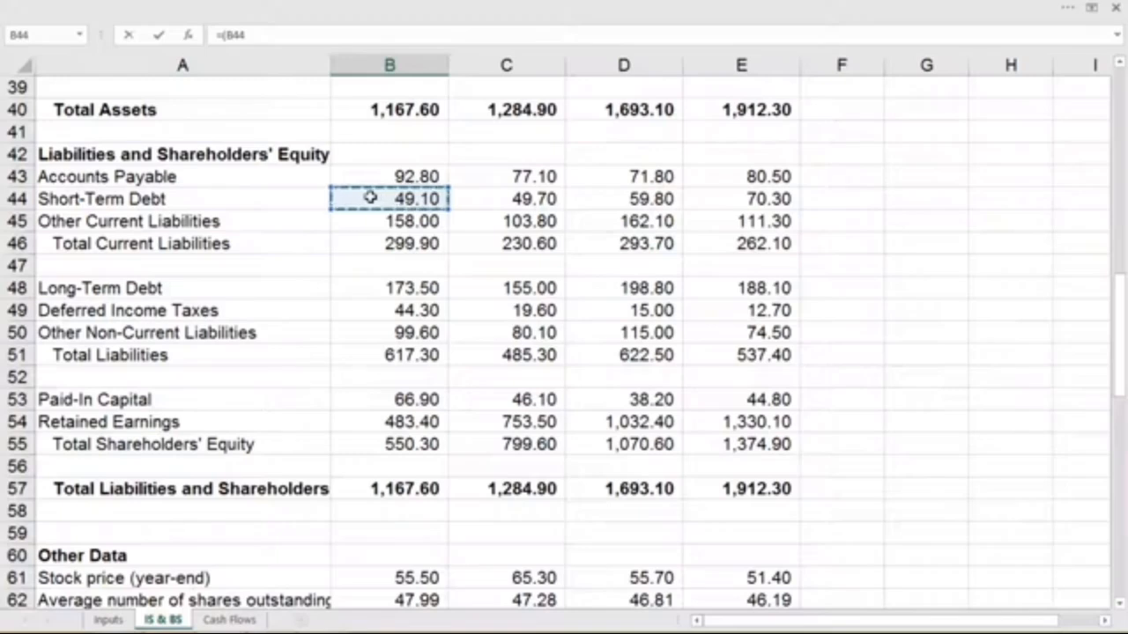
type("+")
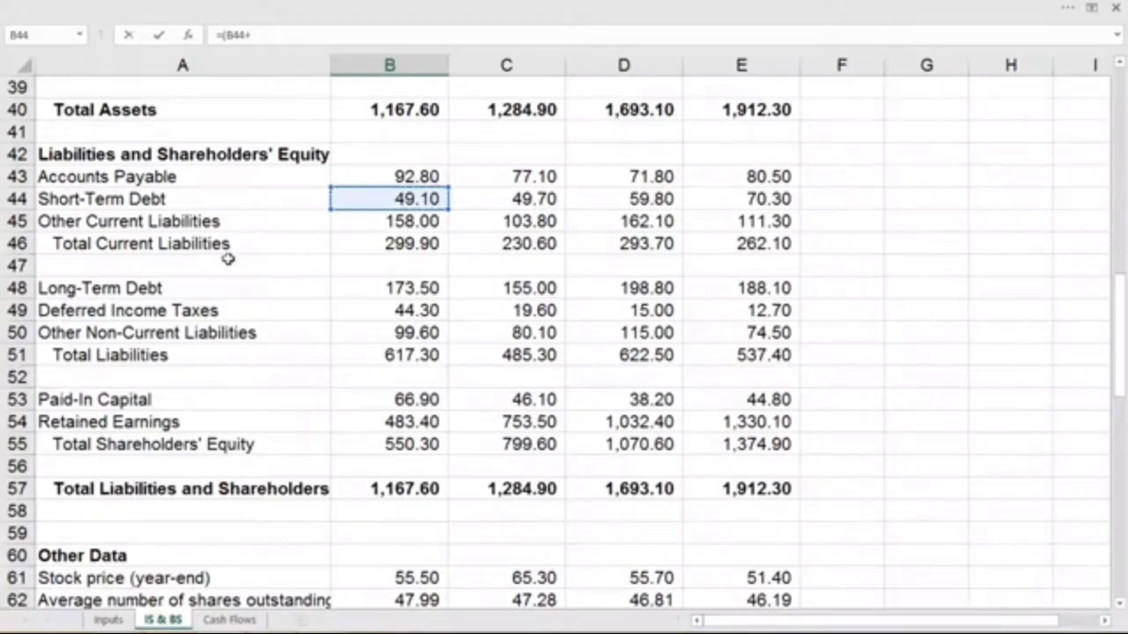
left_click(352, 292)
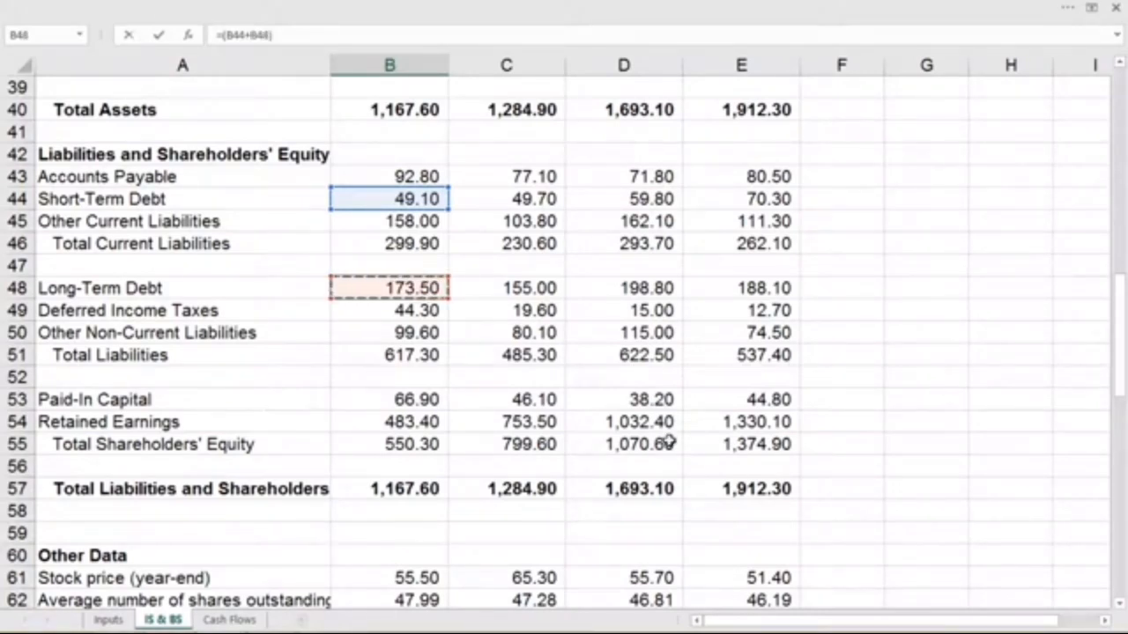
type(")/")
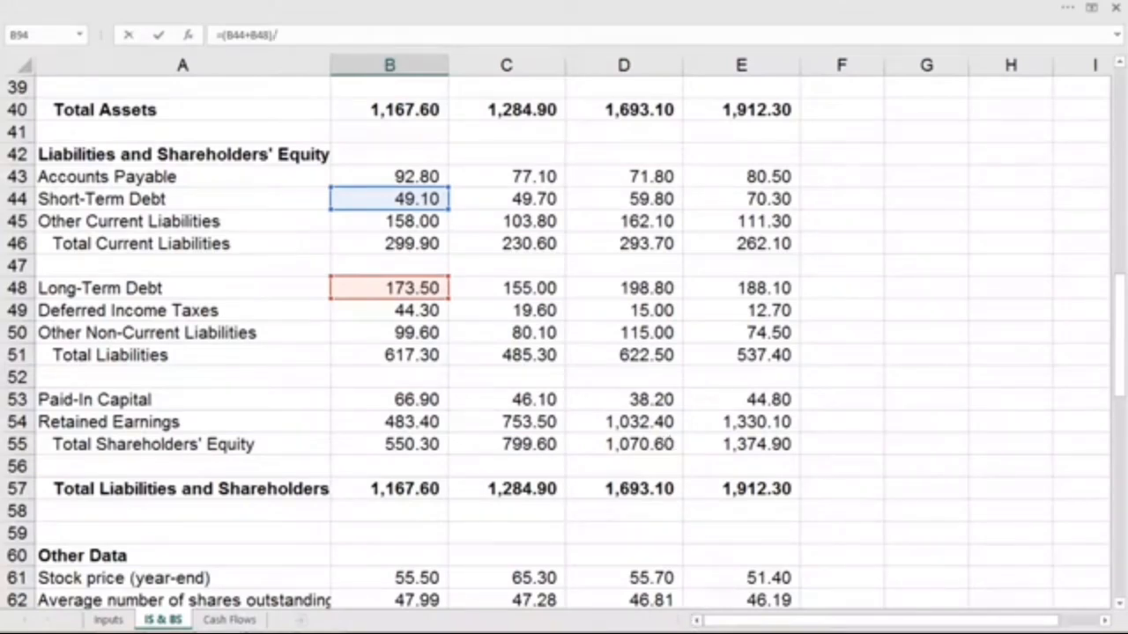
left_click(432, 447)
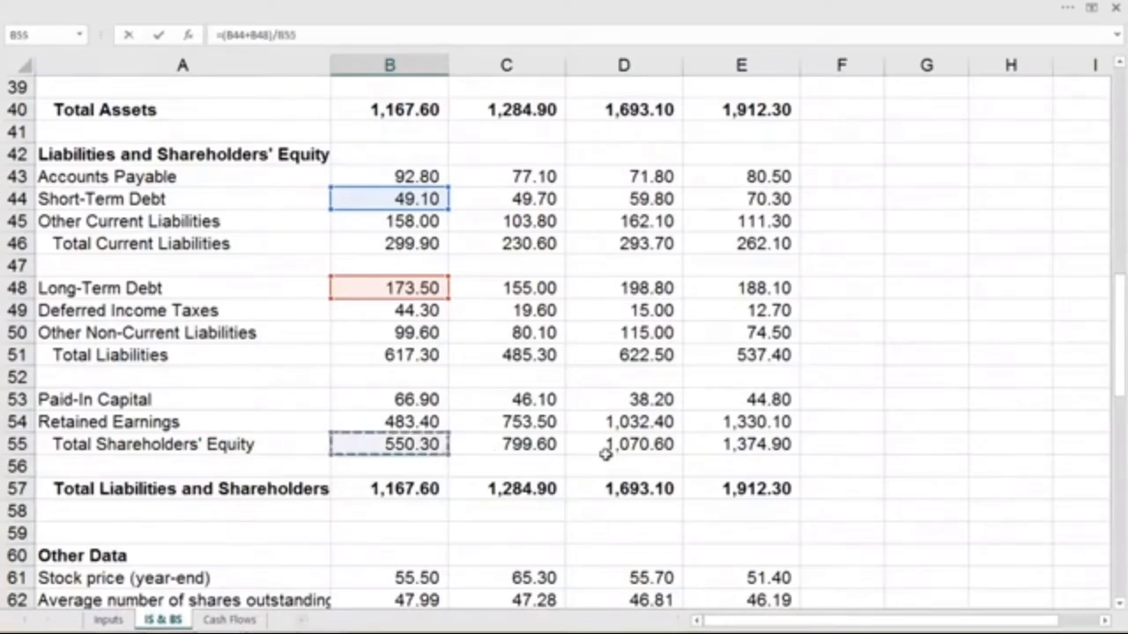
key("Return")
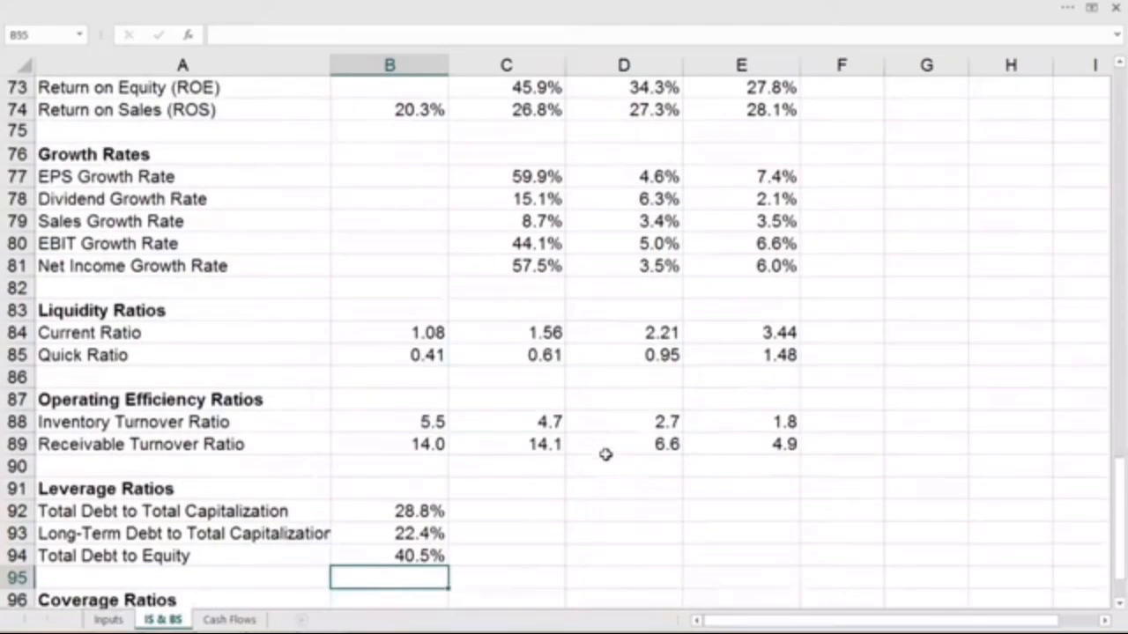
- Fill the three leverage ratio formulas in B92:B94 across to 2018 in column E
scroll(606, 454, "down", 3)
left_click_drag(426, 312, 776, 371)
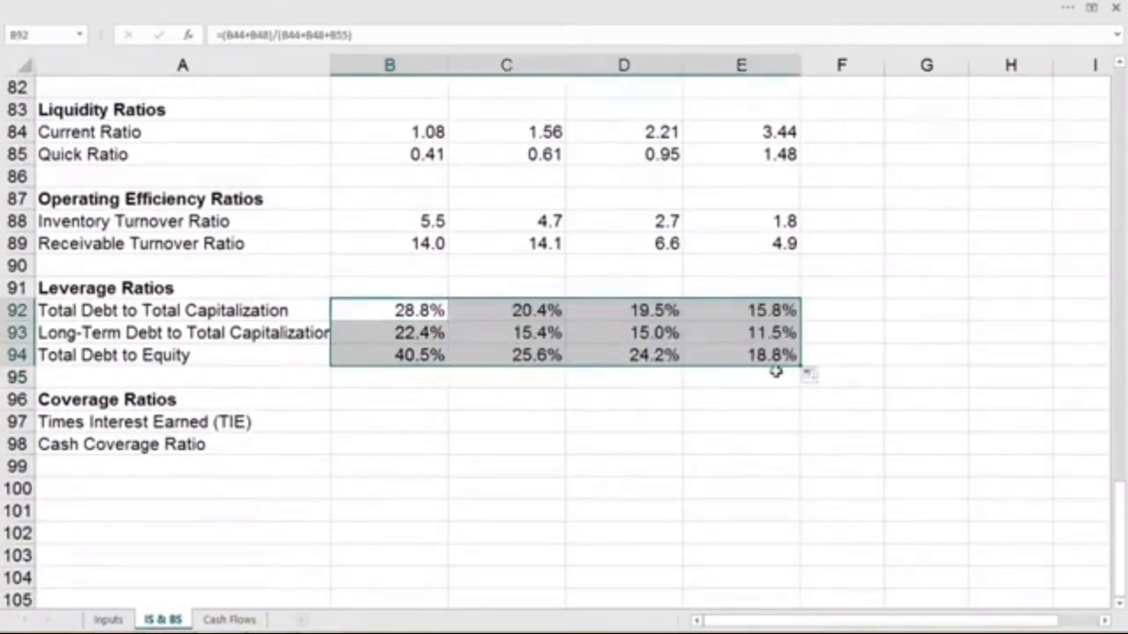
- Calculate the 2015 times interest earned ratio in B97 as EBIT divided by interest expense, using =B13/B16
left_click(344, 420)
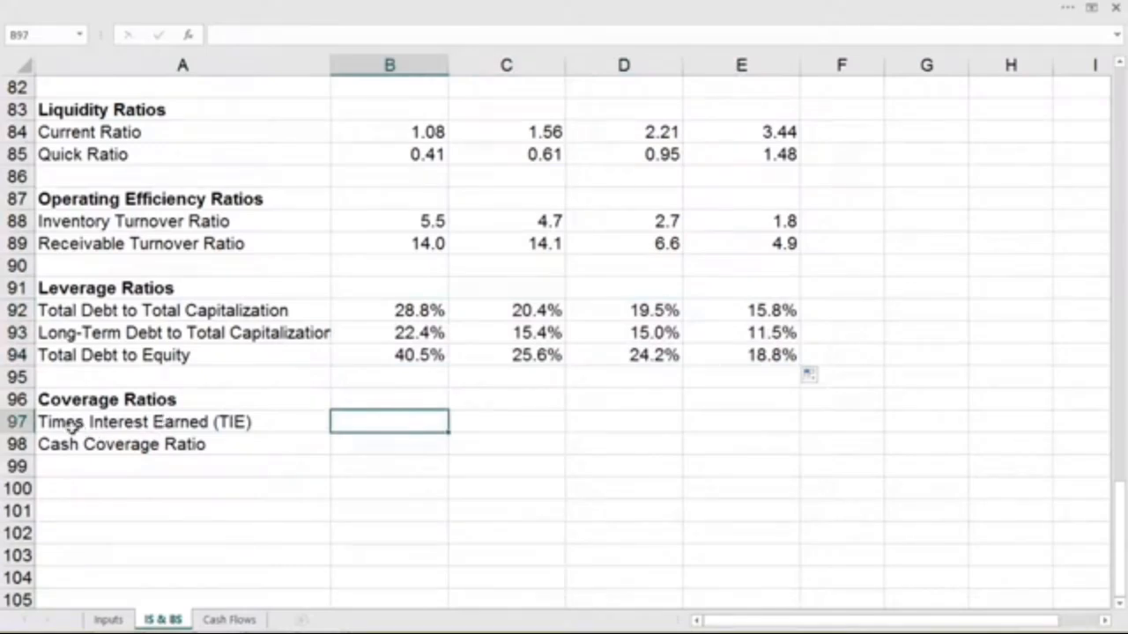
left_click(227, 450)
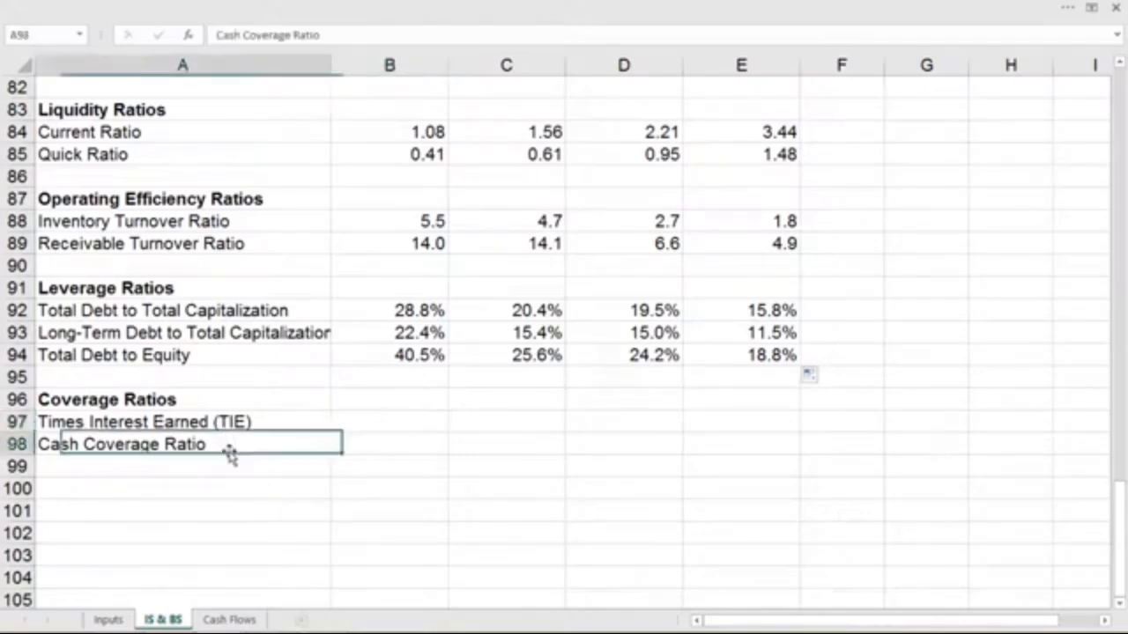
left_click(395, 424)
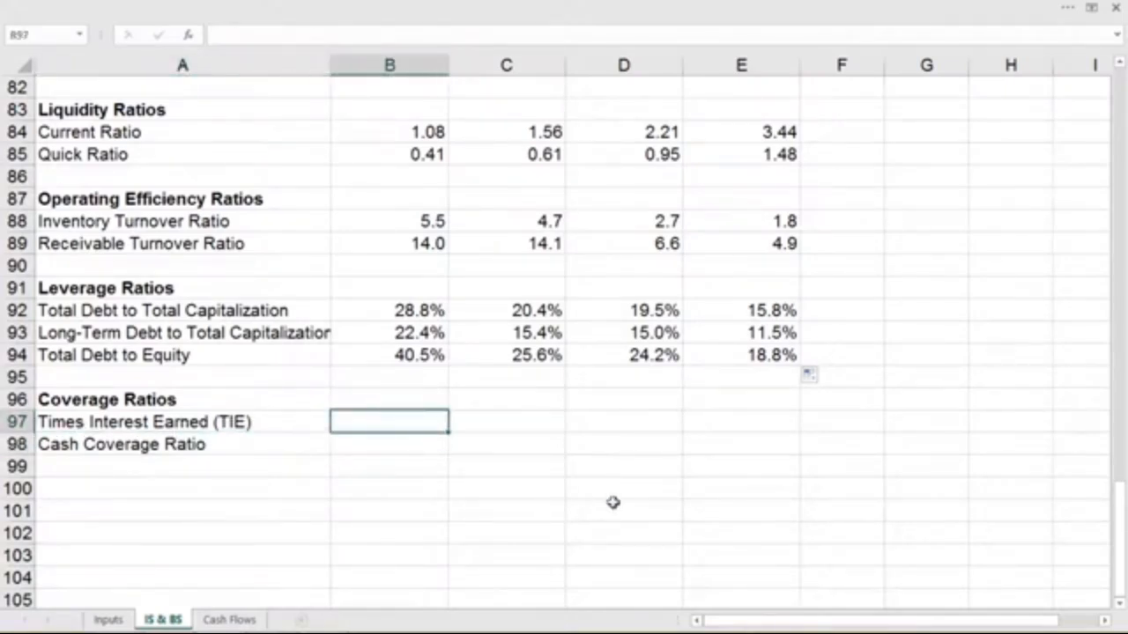
type("=")
scroll(614, 502, "up", 19)
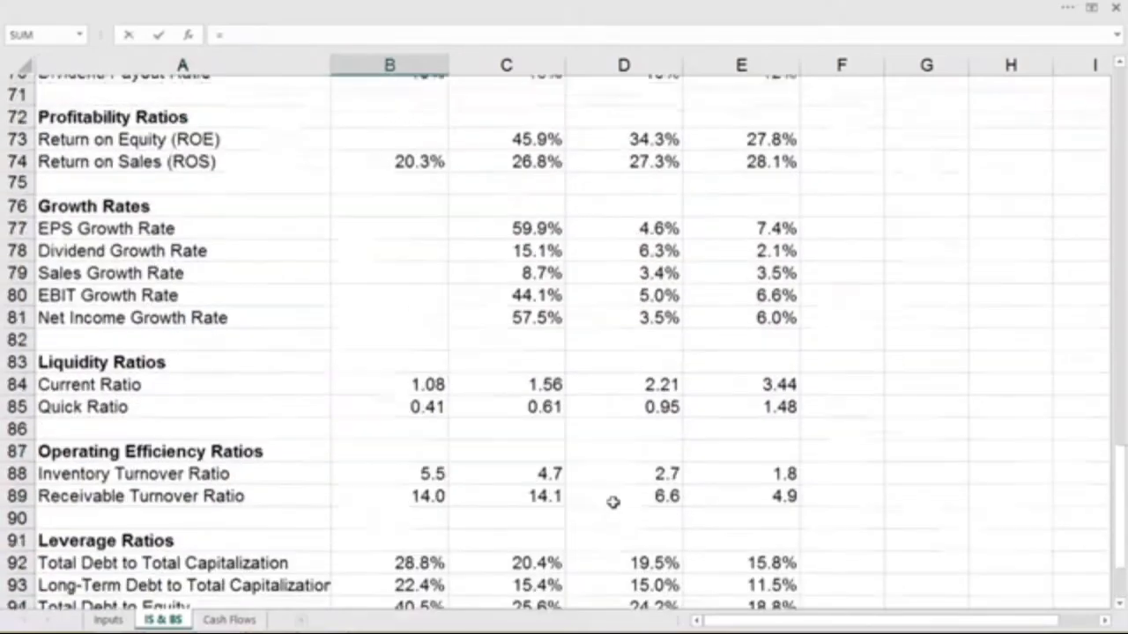
scroll(613, 502, "up", 5)
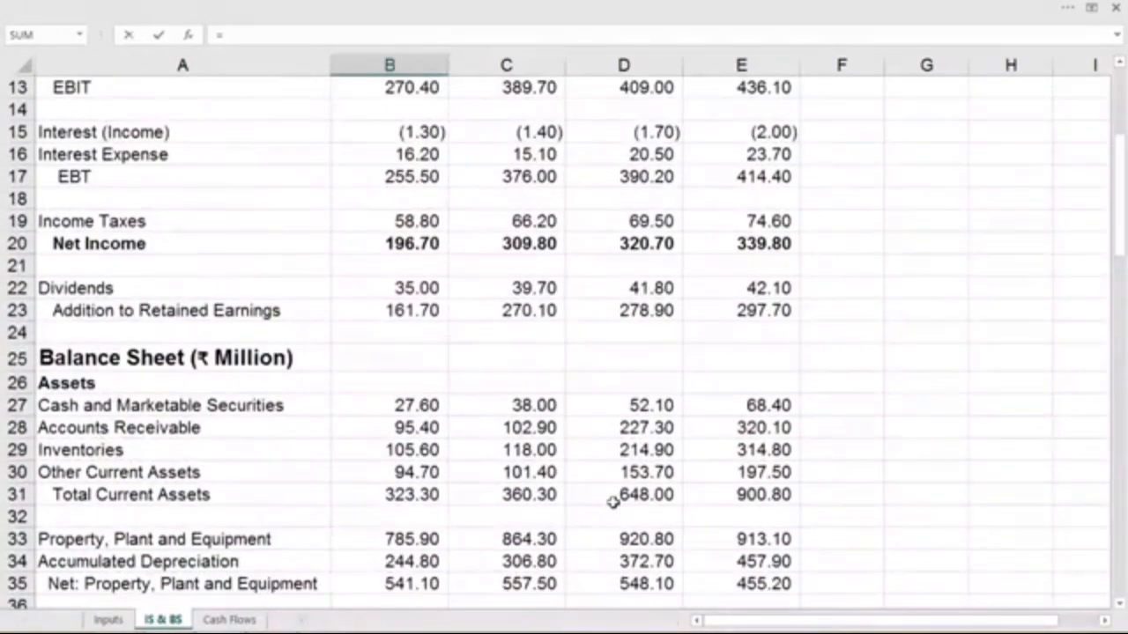
left_click(424, 155)
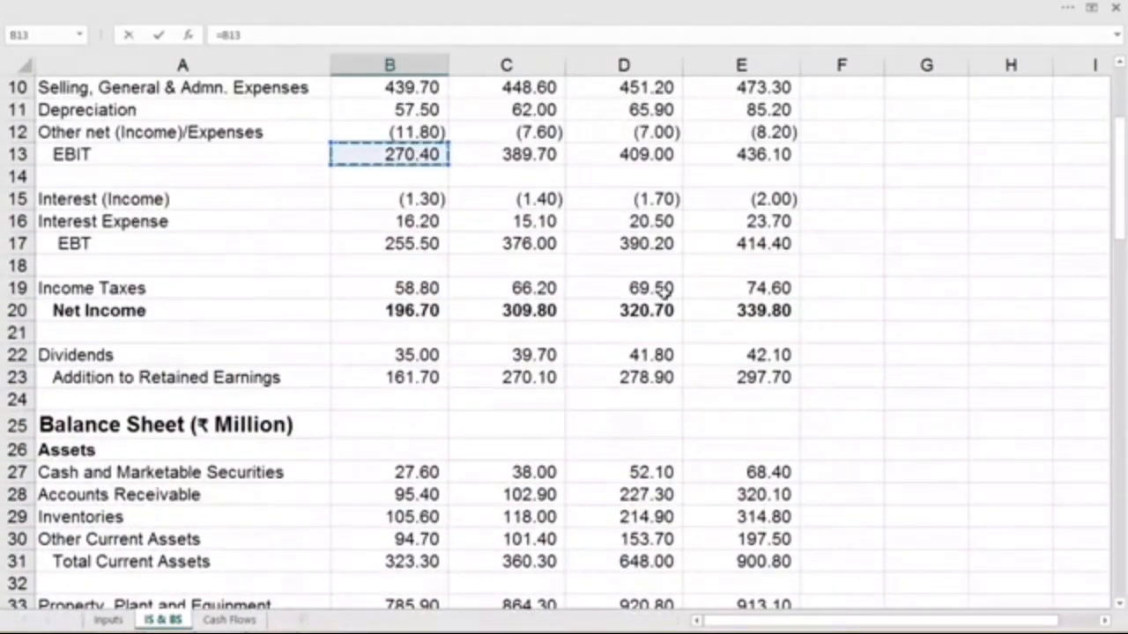
type("/")
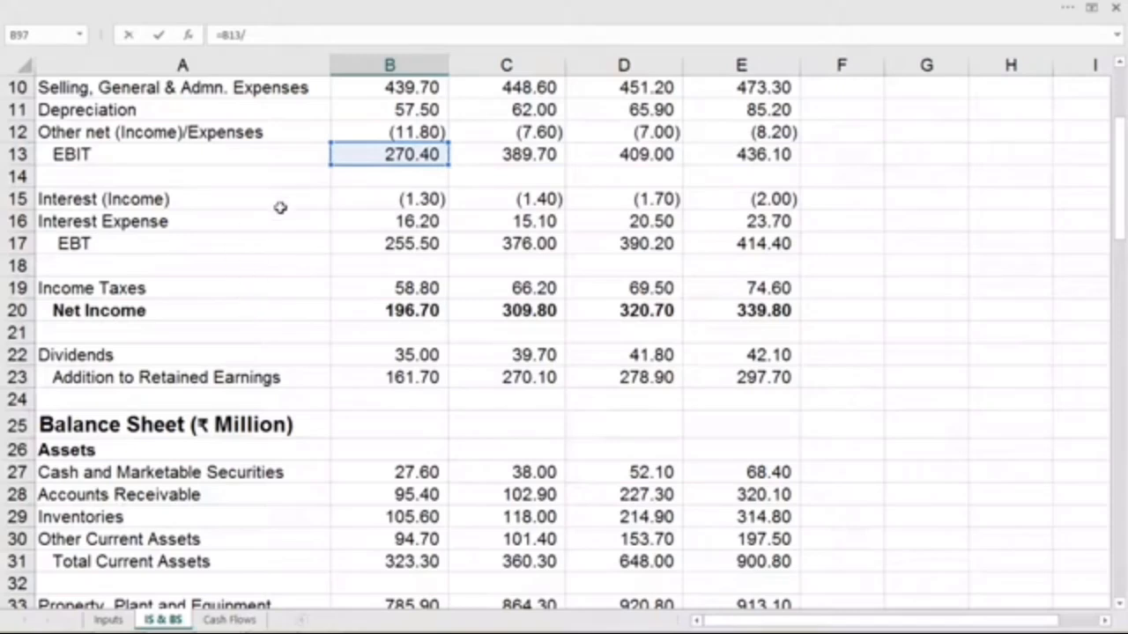
left_click(369, 222)
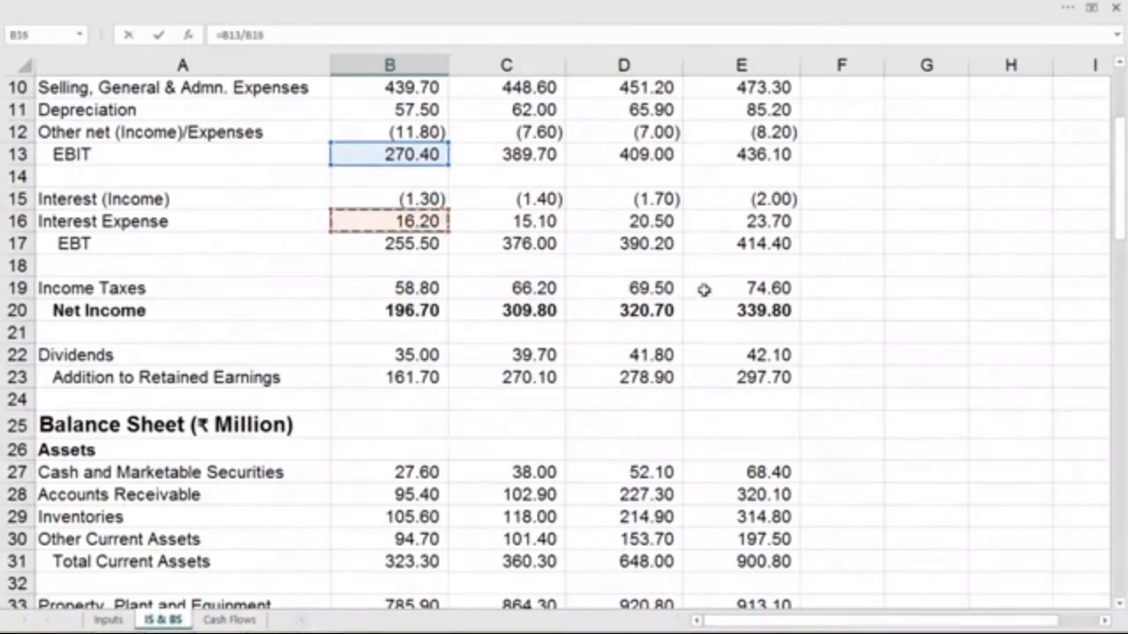
key("Return")
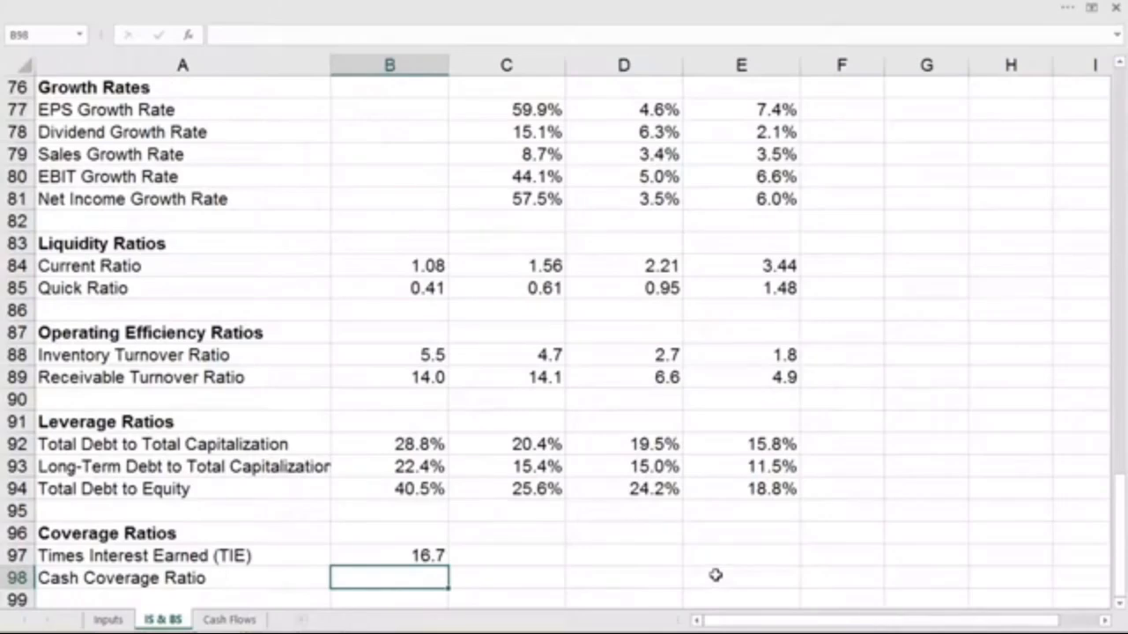
- Calculate the 2015 cash coverage ratio in B98 as EBIT plus depreciation divided by interest expense, using =(B13+B11)/B16
type("=(")
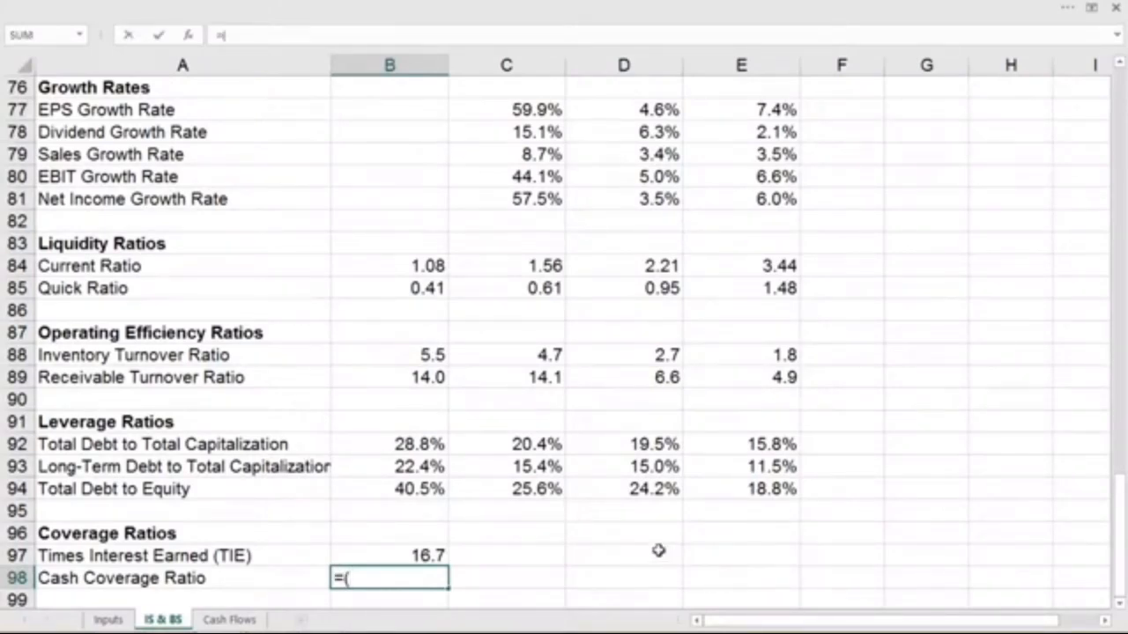
scroll(659, 551, "up", 18)
scroll(659, 550, "up", 7)
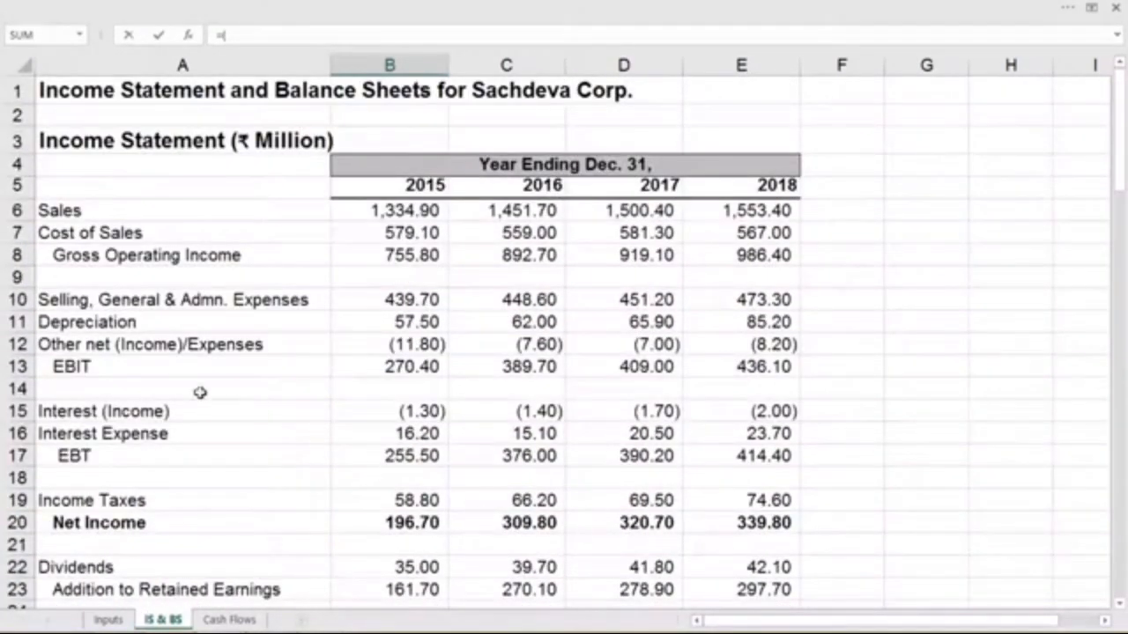
left_click(383, 366)
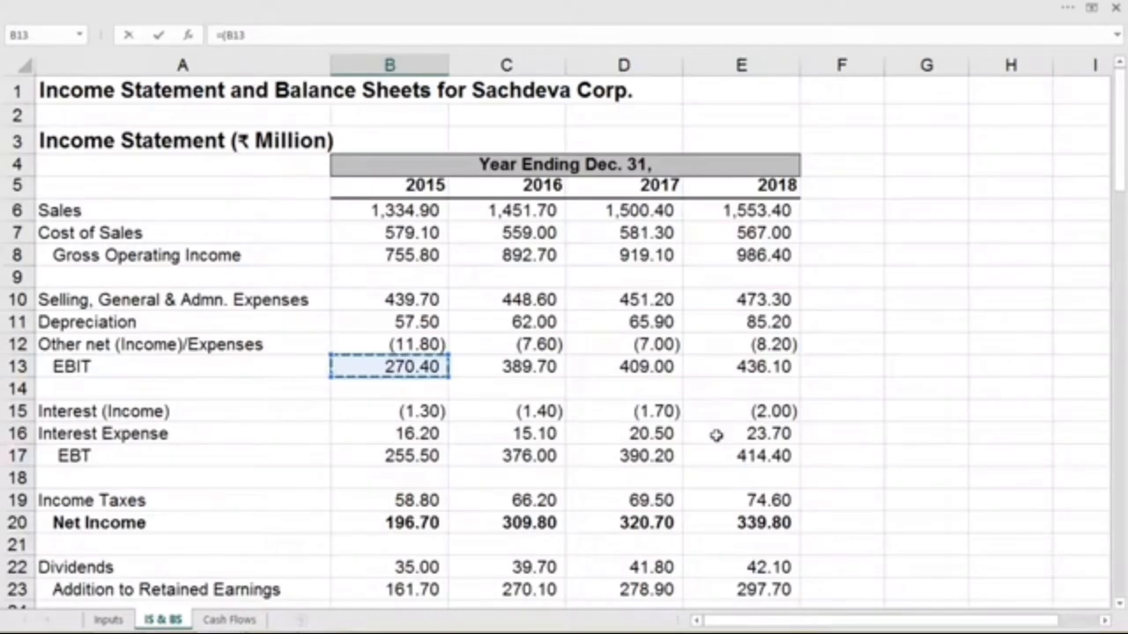
type("+")
left_click(417, 319)
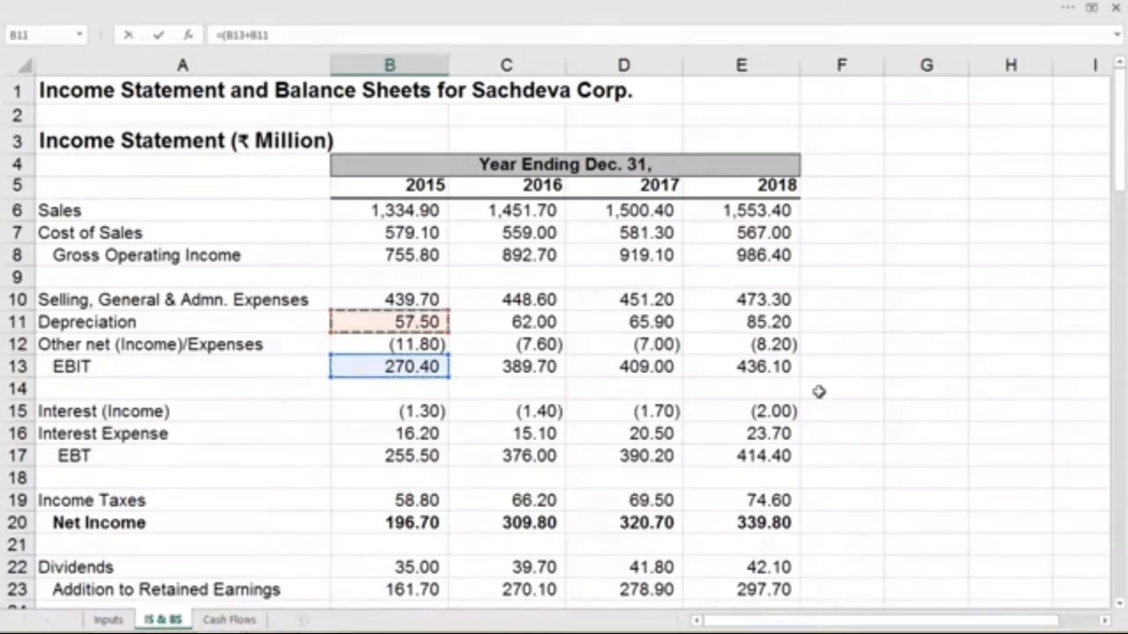
type("/")
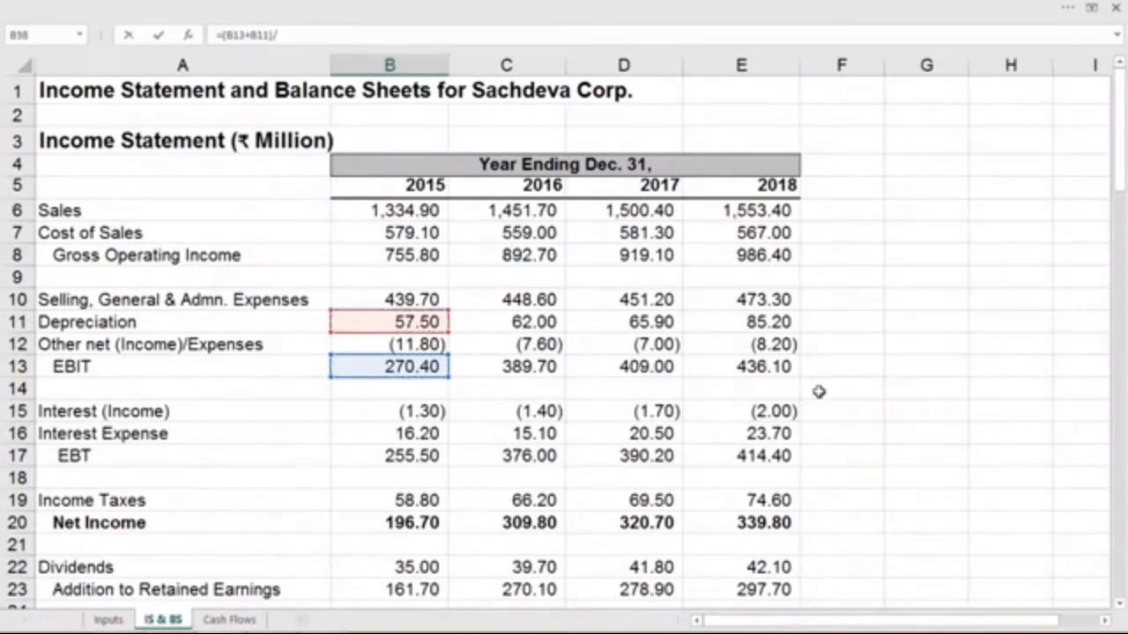
left_click(408, 432)
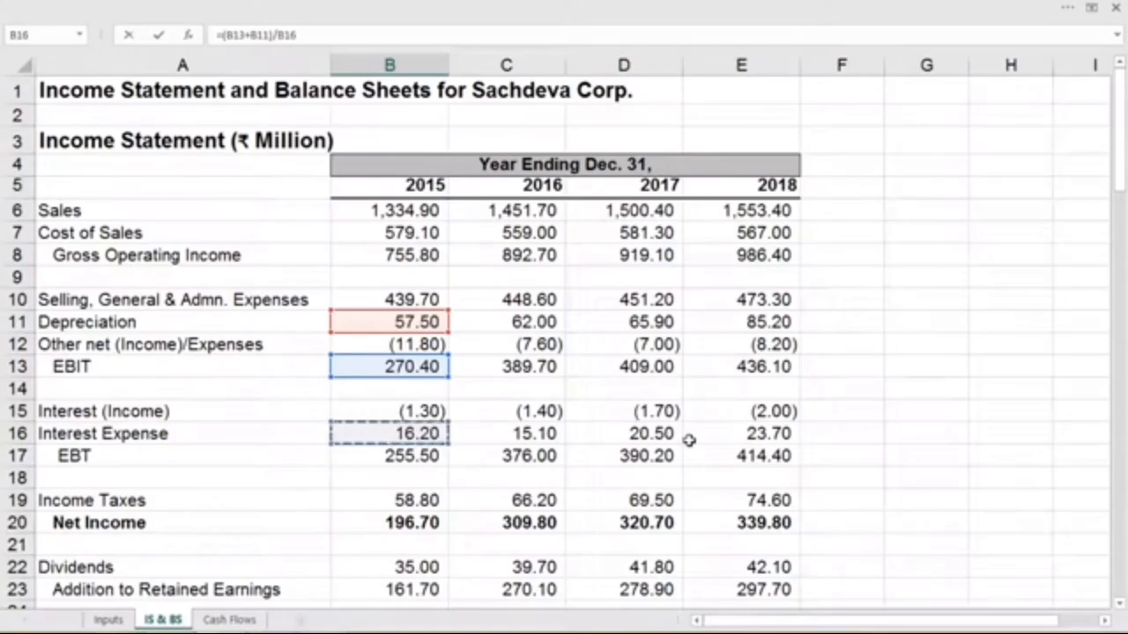
key("Return")
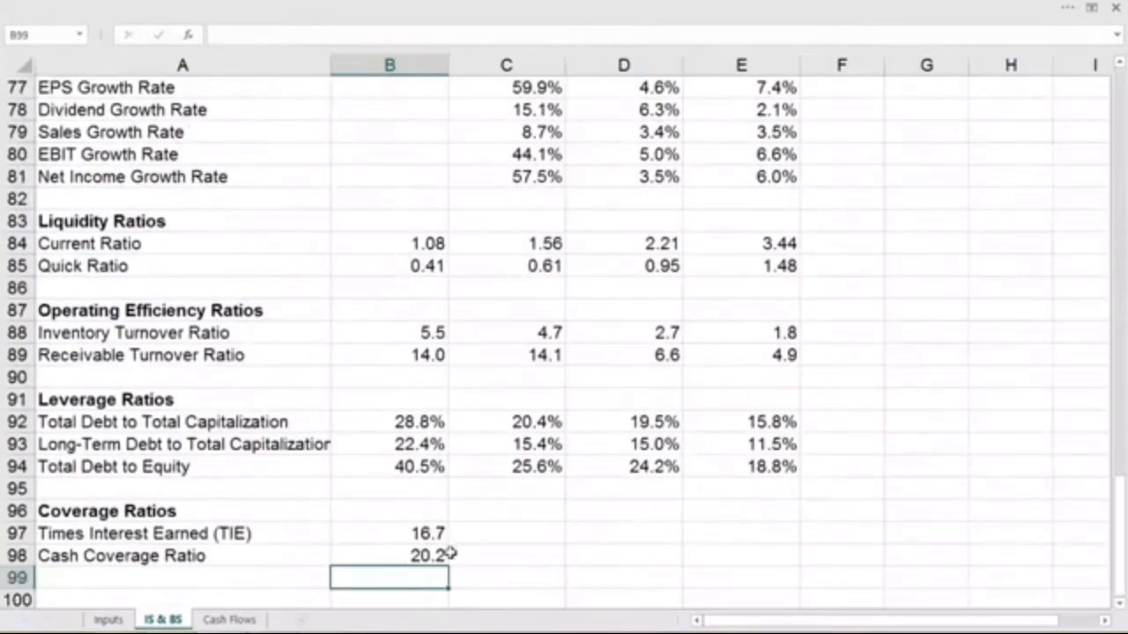
- Fill the two coverage ratio formulas in B97:B98 across to 2018 in column E
left_click(397, 534)
left_click_drag(398, 534, 753, 548)
left_click(907, 499)
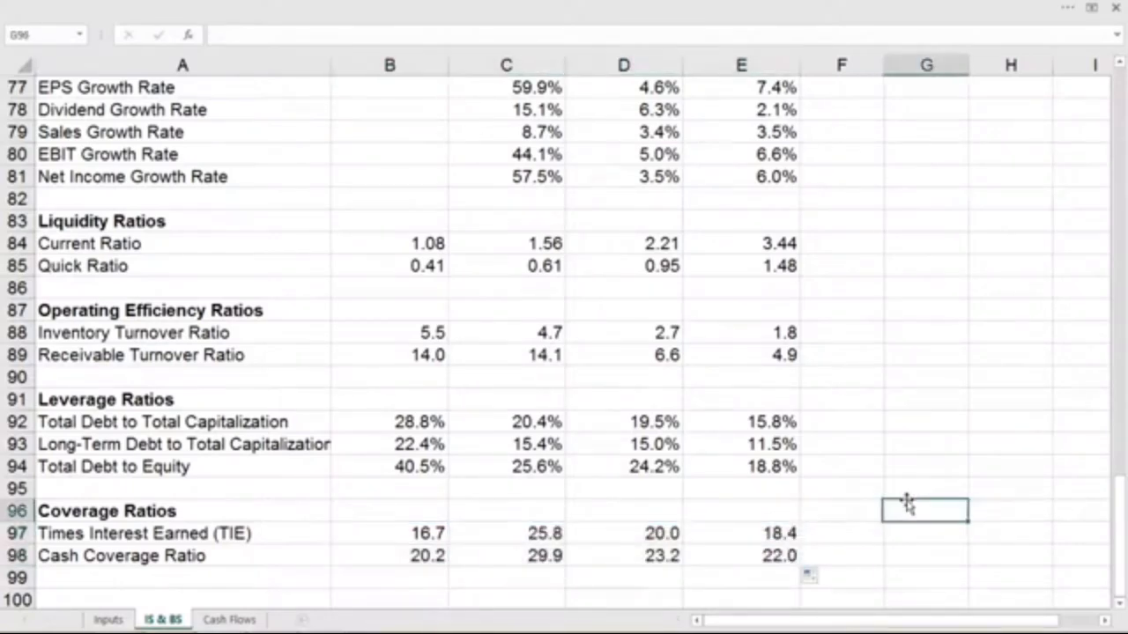
- Review the completed Financial Indicators section, from the valuation ratios through the coverage ratios, for all four years
scroll(907, 500, "up", 3)
scroll(907, 500, "up", 2)
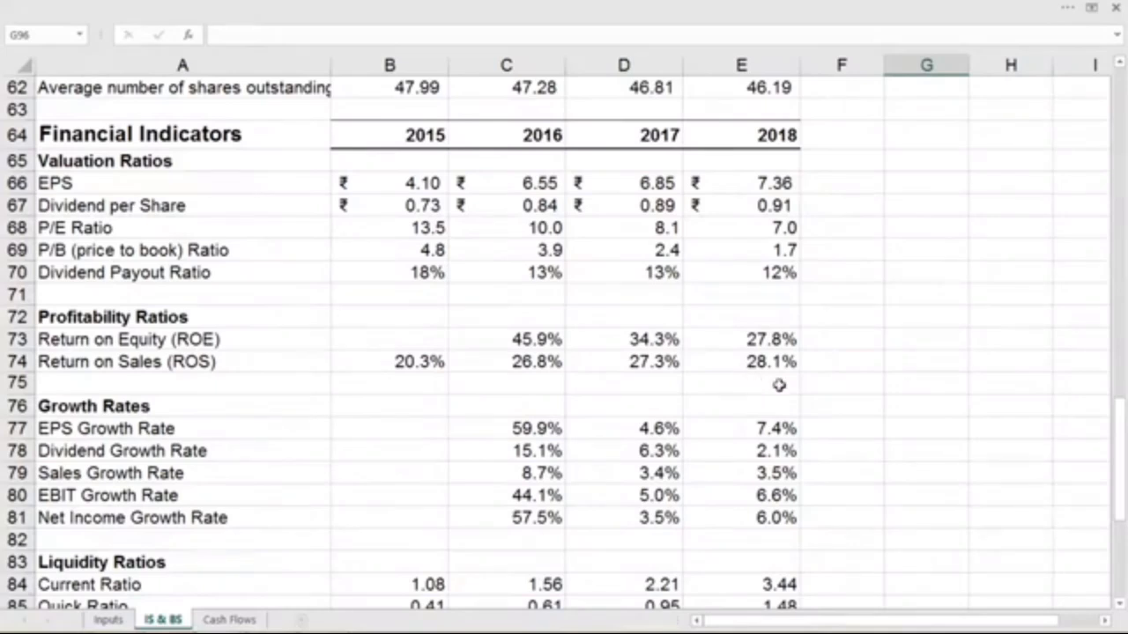
left_click(841, 374)
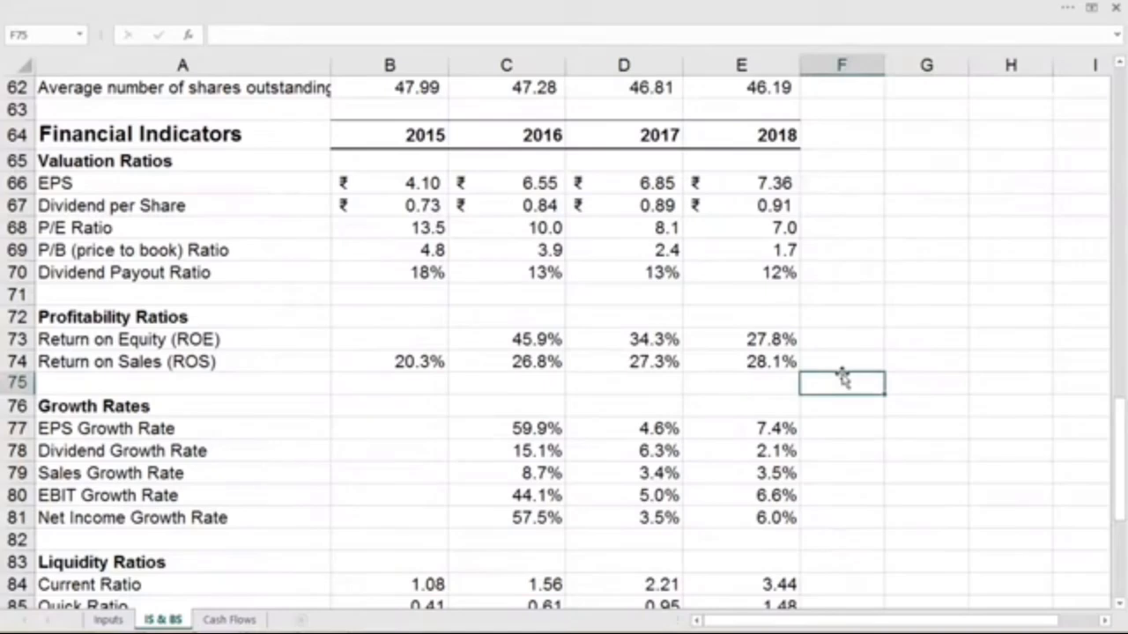
scroll(841, 377, "down", 5)
left_click(906, 506)
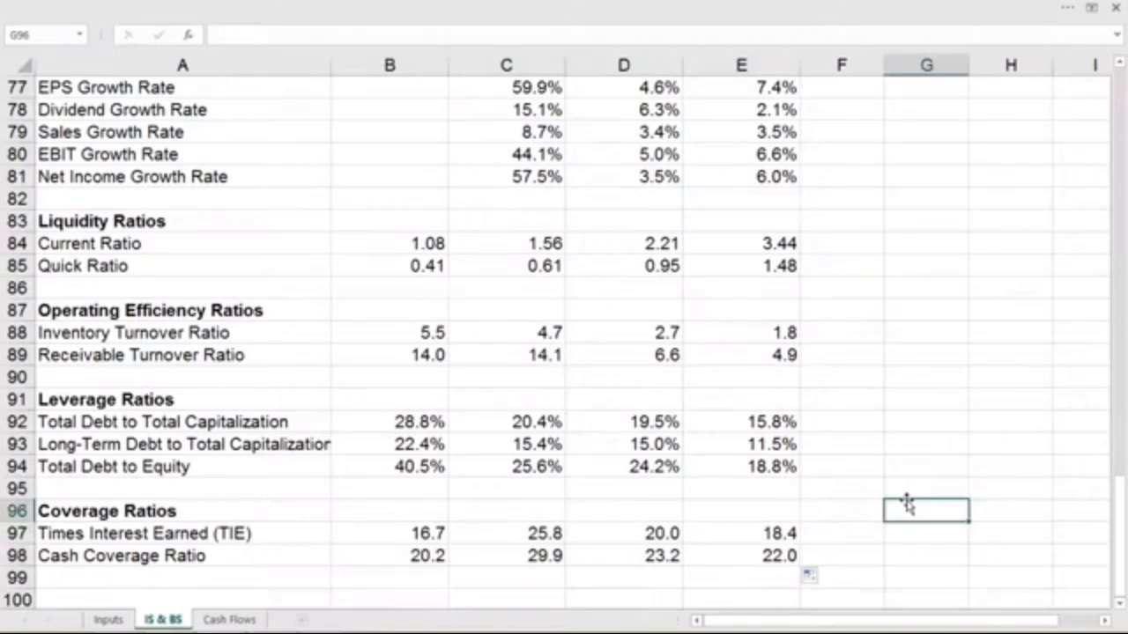
scroll(906, 500, "up", 1)
scroll(906, 502, "down", 1)
scroll(908, 504, "up", 1)
scroll(908, 504, "down", 1)
scroll(908, 504, "up", 1)
scroll(907, 504, "down", 1)
scroll(908, 504, "up", 1)
scroll(907, 504, "down", 1)
- Save the workbook with the completed financial indicators
key("ctrl+s")
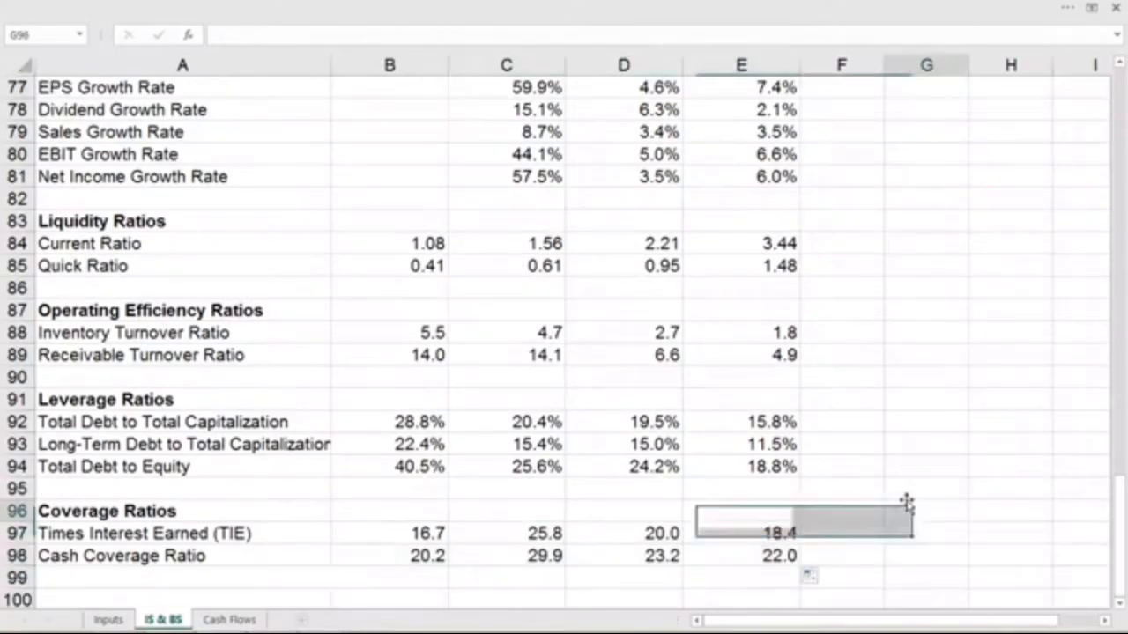
left_click(907, 501)
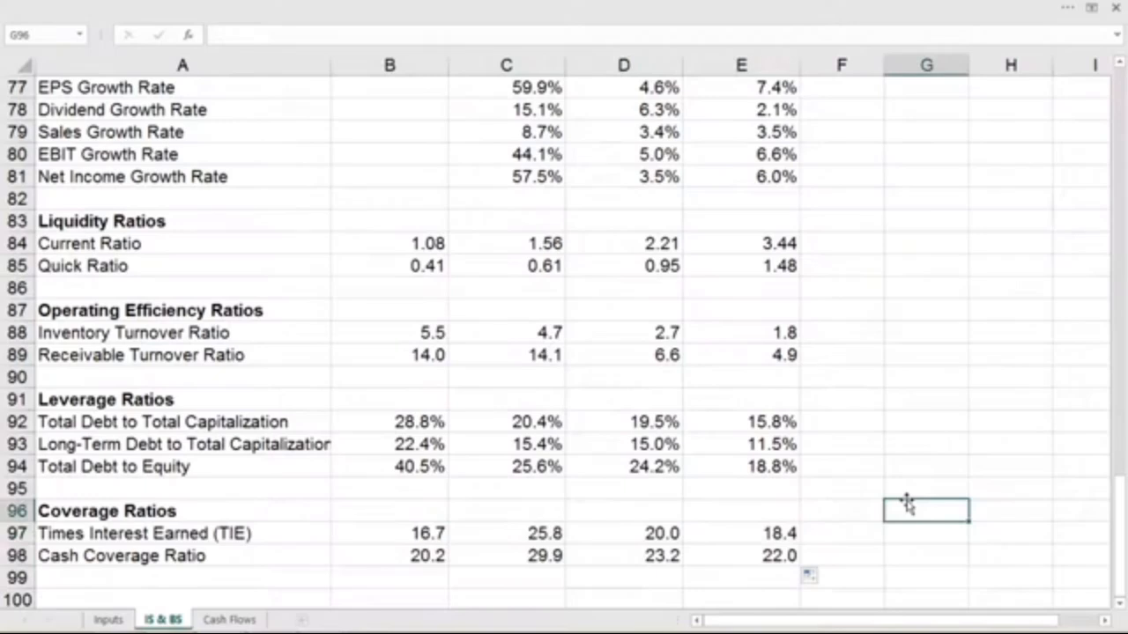
key("ctrl+s")
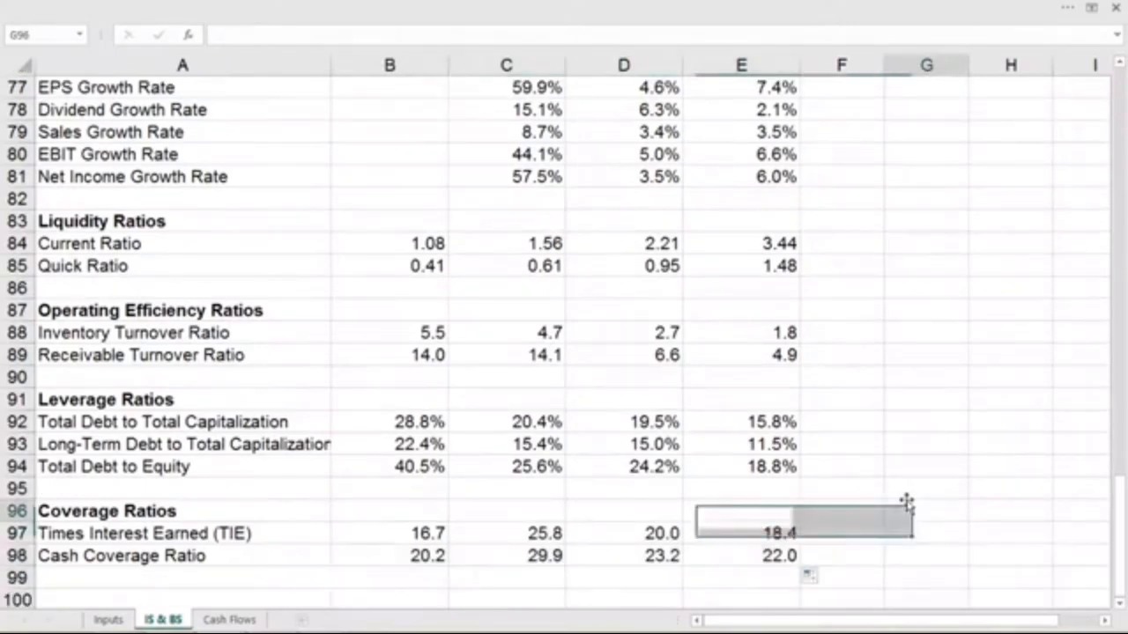
left_click(907, 501)
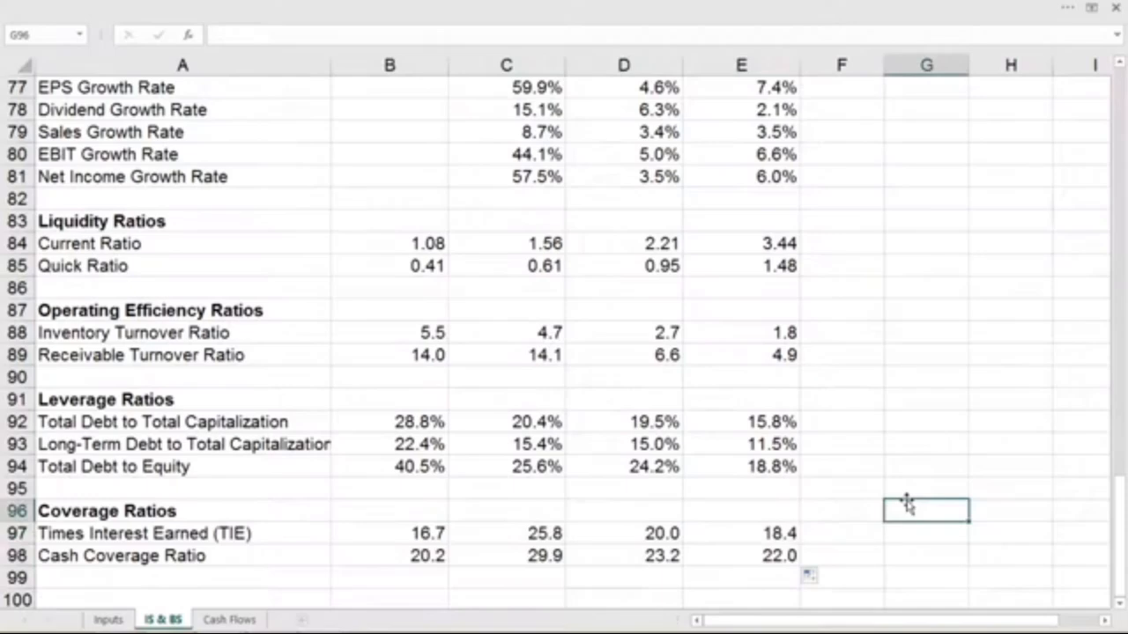